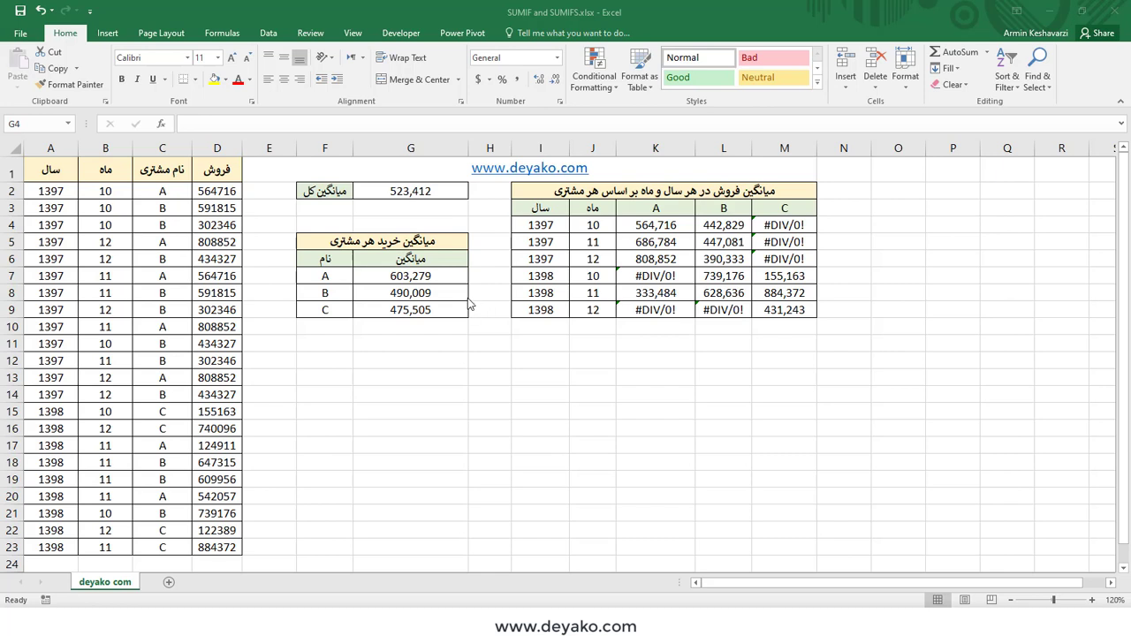
- Review the year, customer and sales columns feeding G2's overall average
{"action": "key", "text": "Up"}
{"action": "key", "text": "Up"}
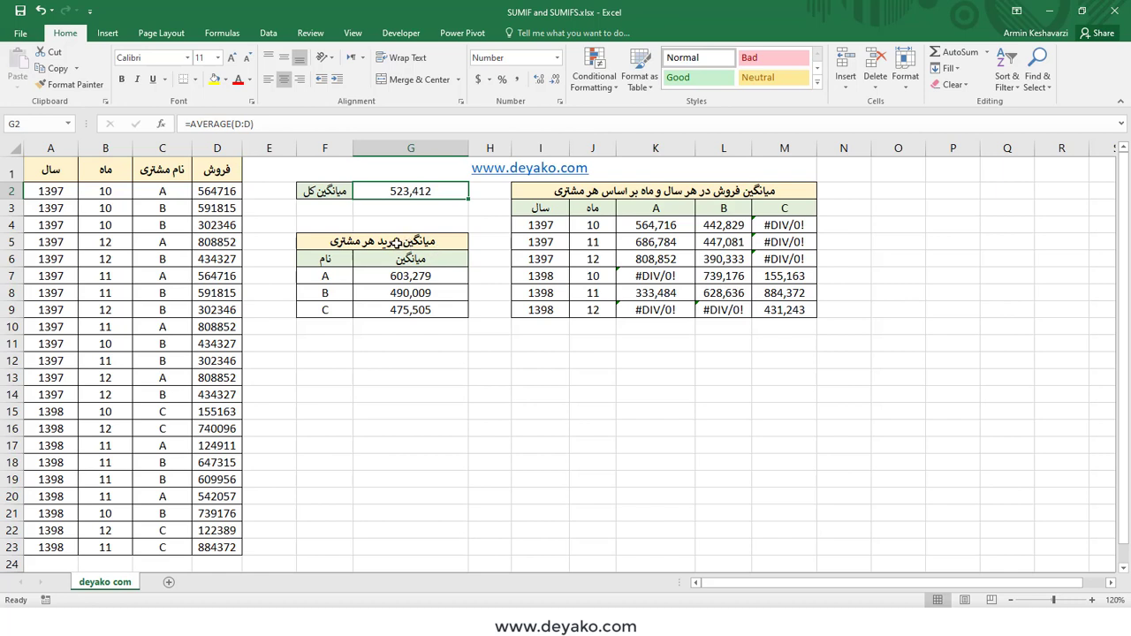
{"action": "left_click_drag", "start_coordinate": [229, 192], "coordinate": [224, 546]}
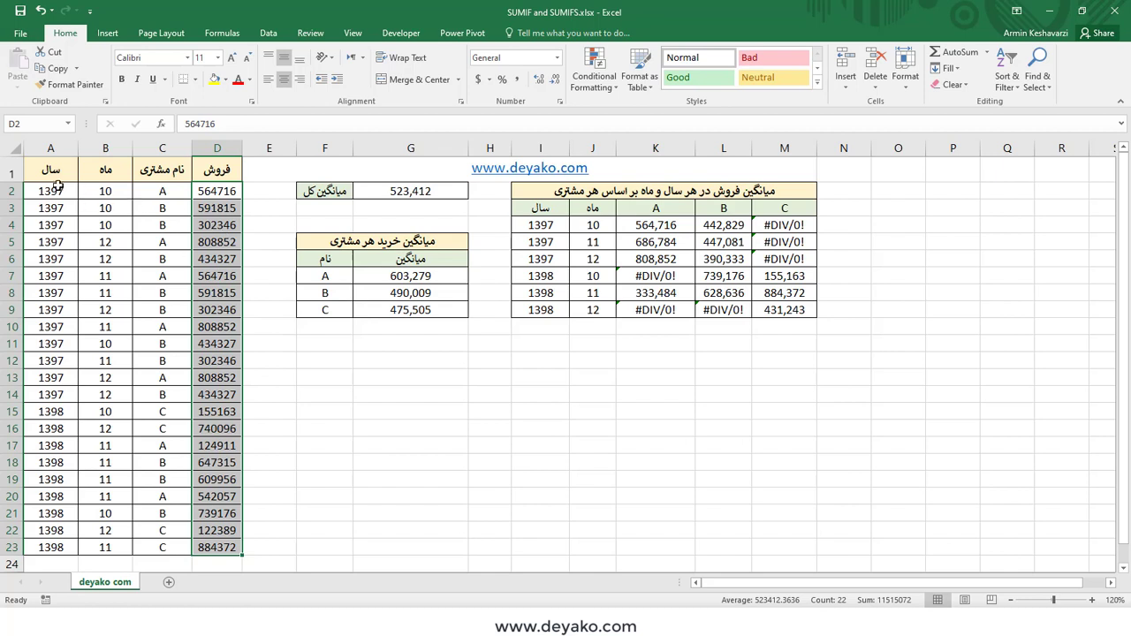
{"action": "left_click_drag", "start_coordinate": [50, 172], "coordinate": [50, 547]}
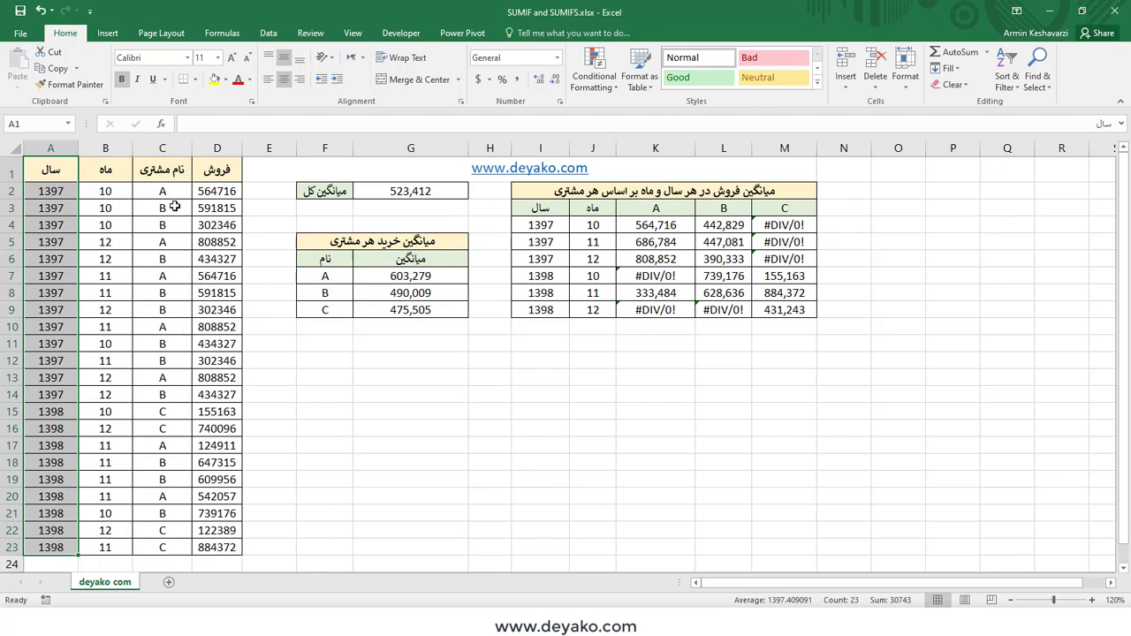
{"action": "left_click_drag", "start_coordinate": [180, 190], "coordinate": [182, 545]}
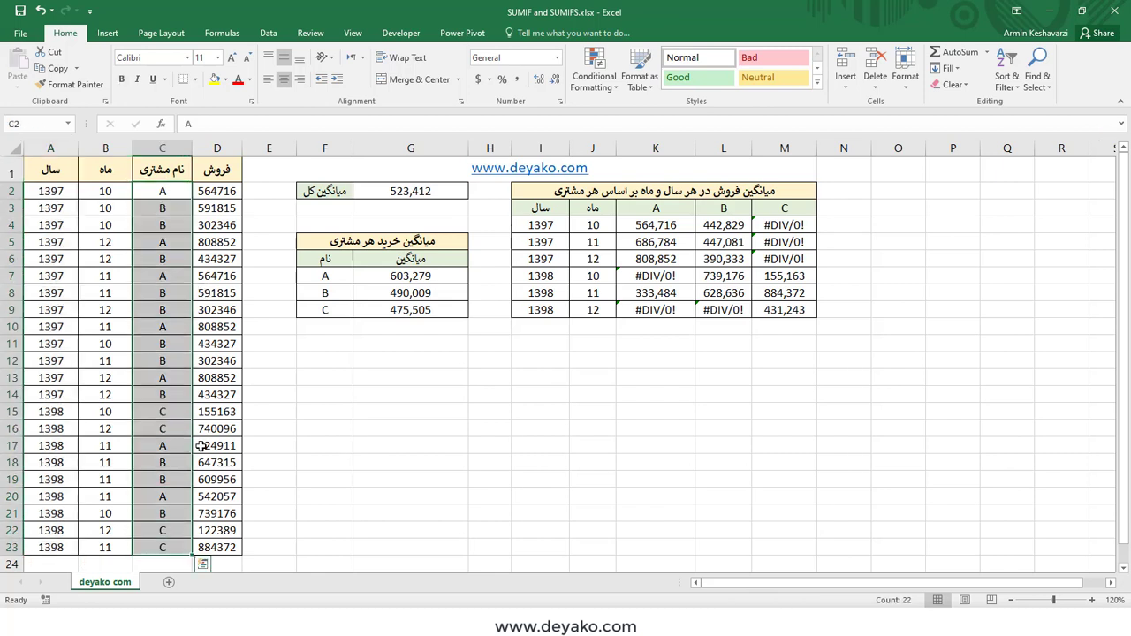
{"action": "left_click_drag", "start_coordinate": [227, 195], "coordinate": [237, 553]}
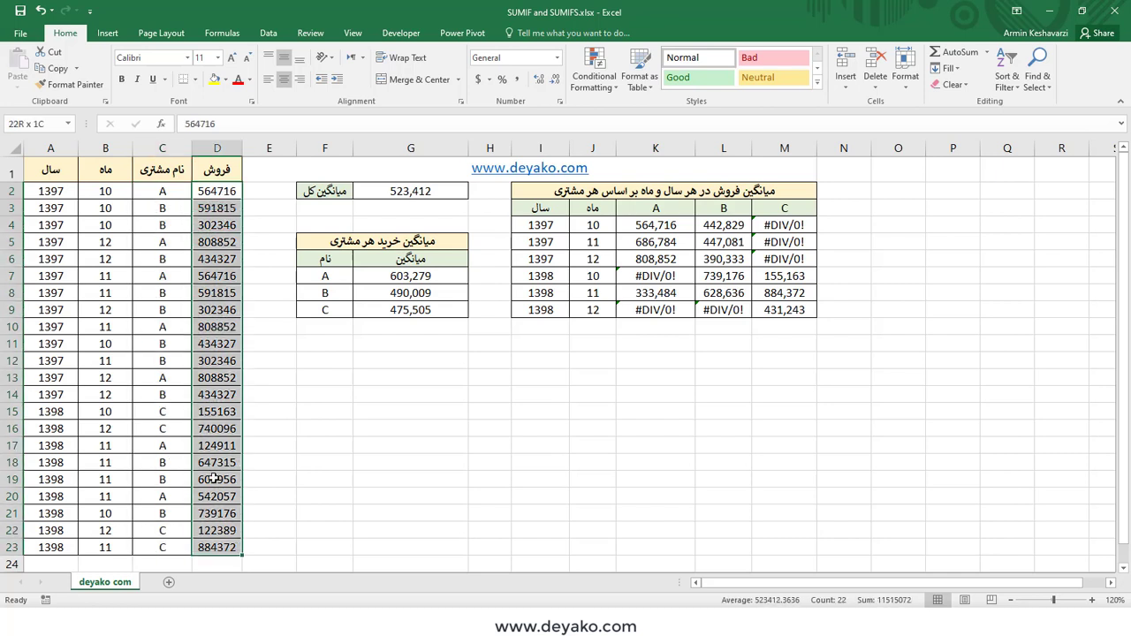
{"action": "left_click_drag", "start_coordinate": [170, 195], "coordinate": [176, 564]}
{"action": "left_click", "coordinate": [406, 191]}
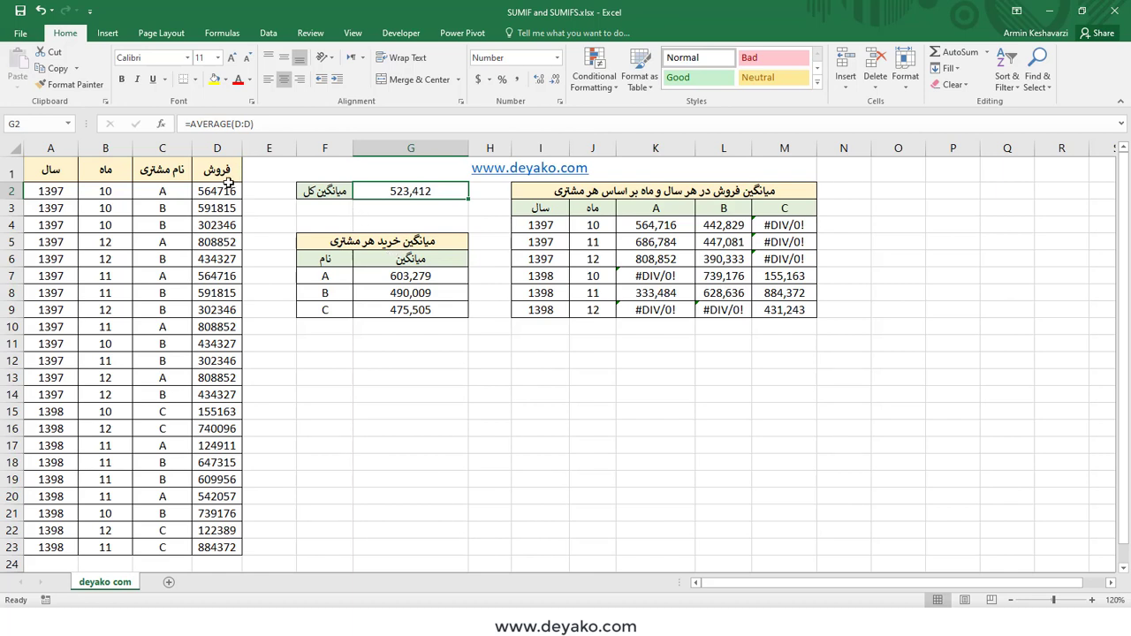
{"action": "mouse_move", "coordinate": [62, 190]}
{"action": "left_mouse_down"}
{"action": "mouse_move", "coordinate": [204, 433]}
{"action": "mouse_move", "coordinate": [201, 548]}
{"action": "left_mouse_up"}
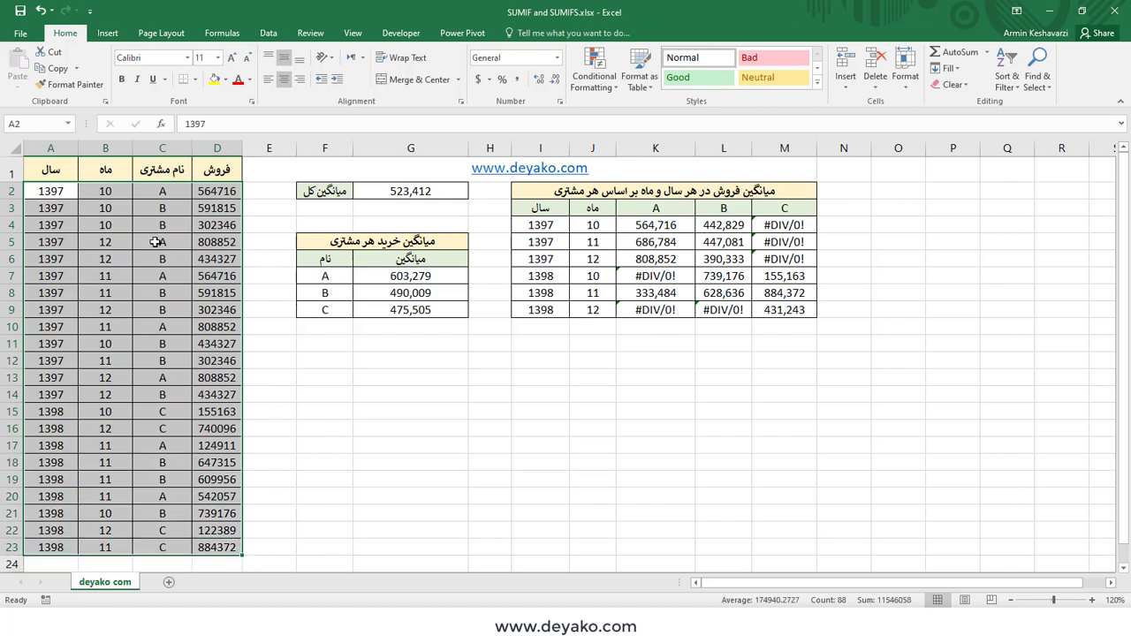
{"action": "left_click", "coordinate": [90, 222]}
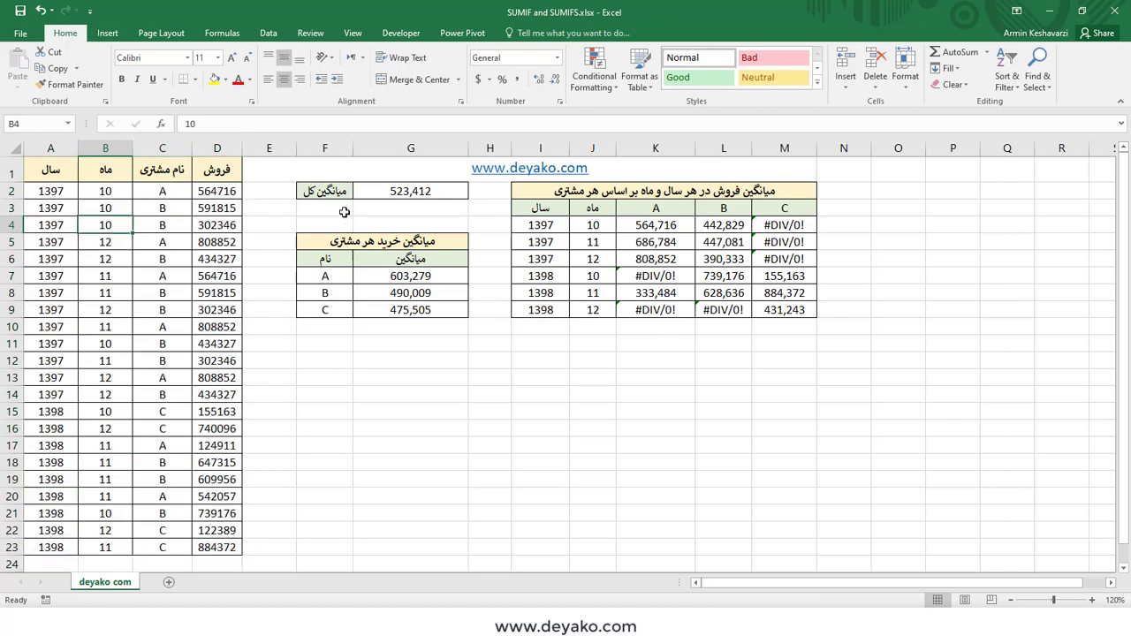
{"action": "left_click", "coordinate": [402, 191]}
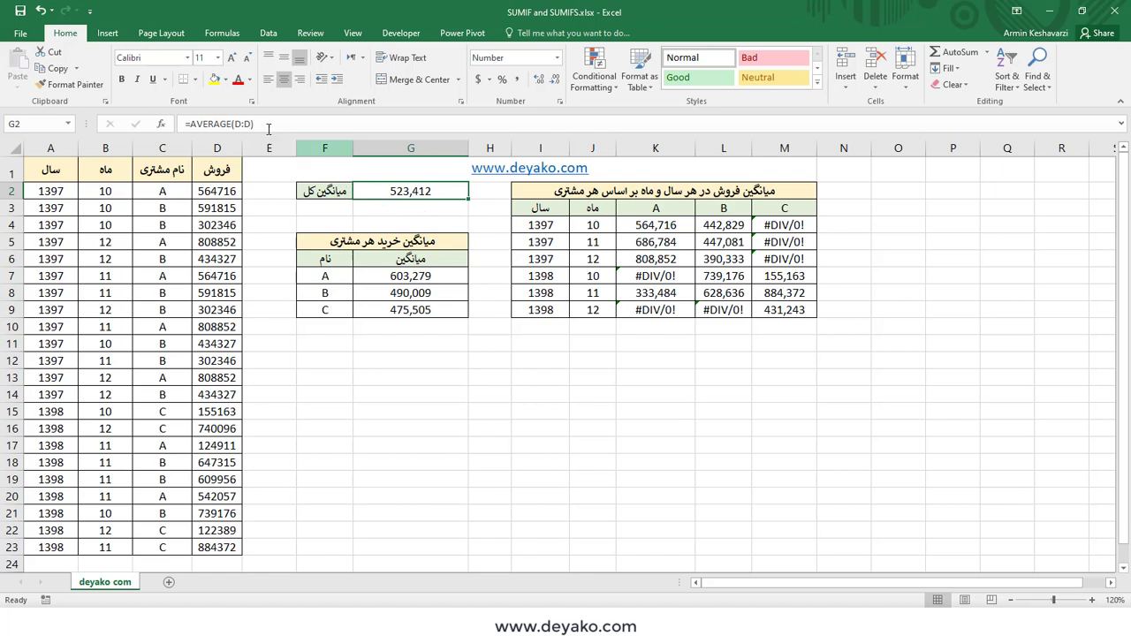
- Inspect G2's =AVERAGE(D:D) formula, highlighting AVERAGE and D:D without changing it
{"action": "left_click", "coordinate": [204, 124]}
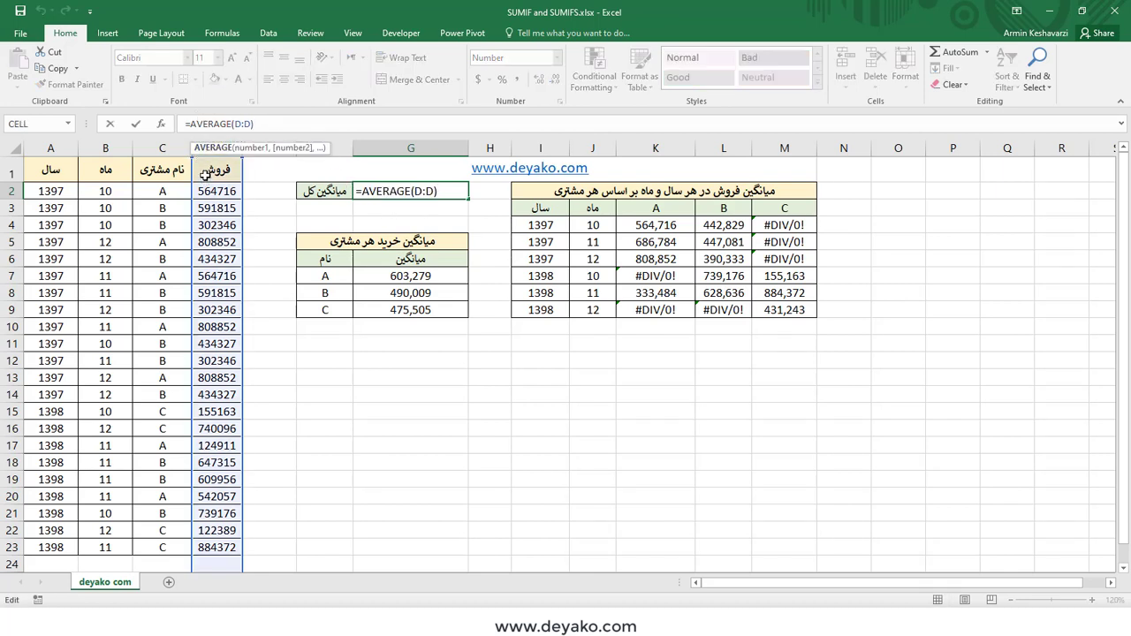
{"action": "left_click_drag", "start_coordinate": [189, 123], "coordinate": [231, 124]}
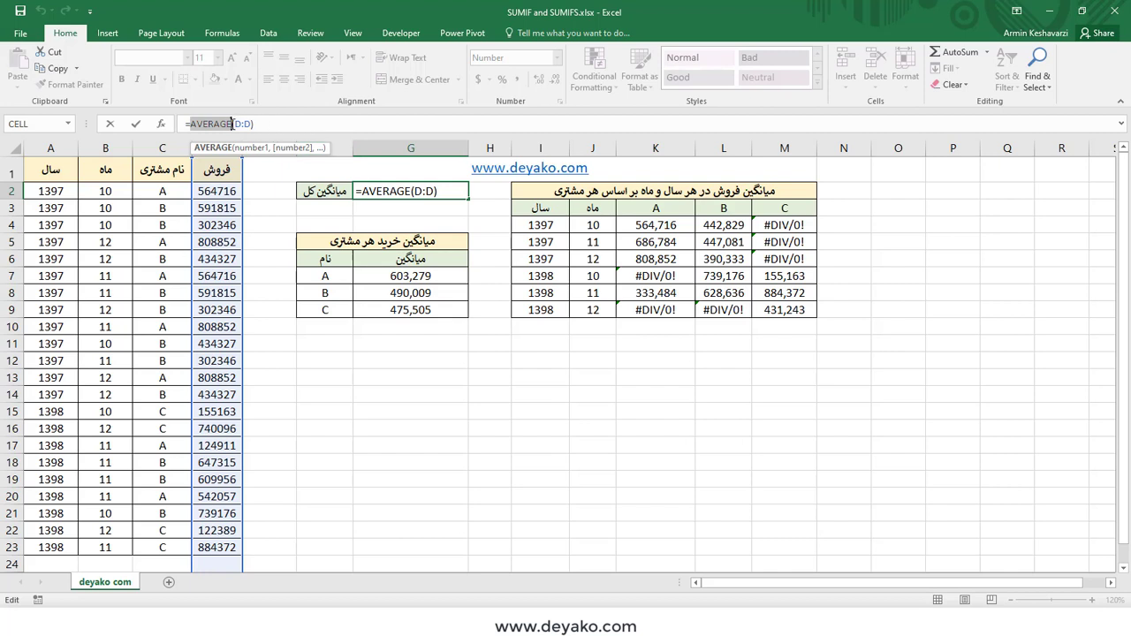
{"action": "key", "text": "ctrl+Return"}
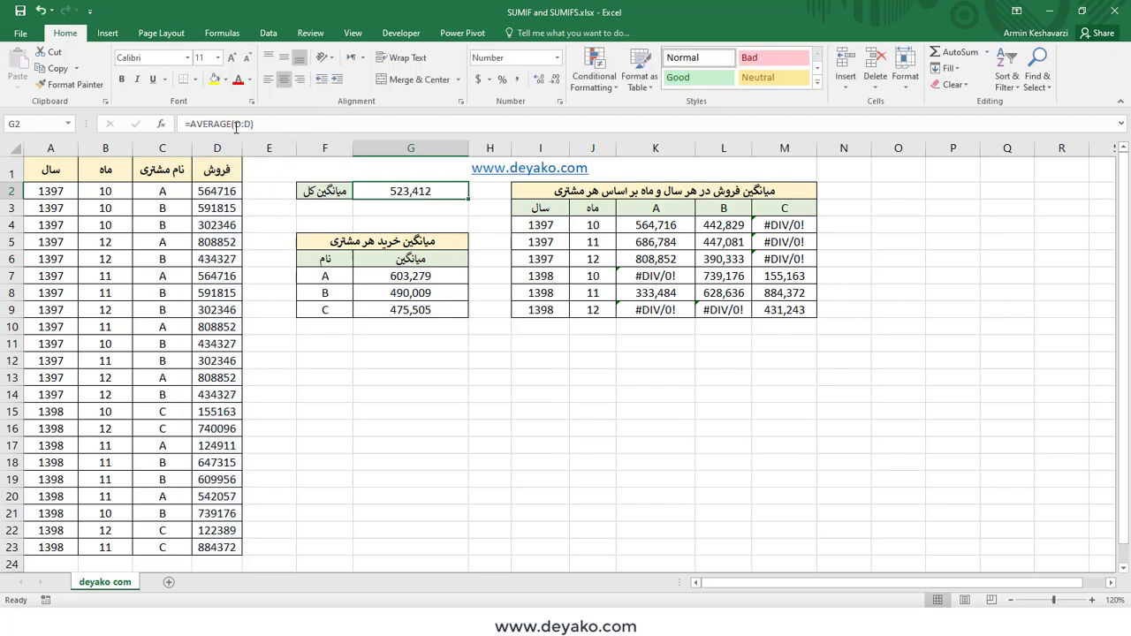
{"action": "left_click", "coordinate": [248, 126]}
{"action": "left_click_drag", "start_coordinate": [234, 123], "coordinate": [249, 126]}
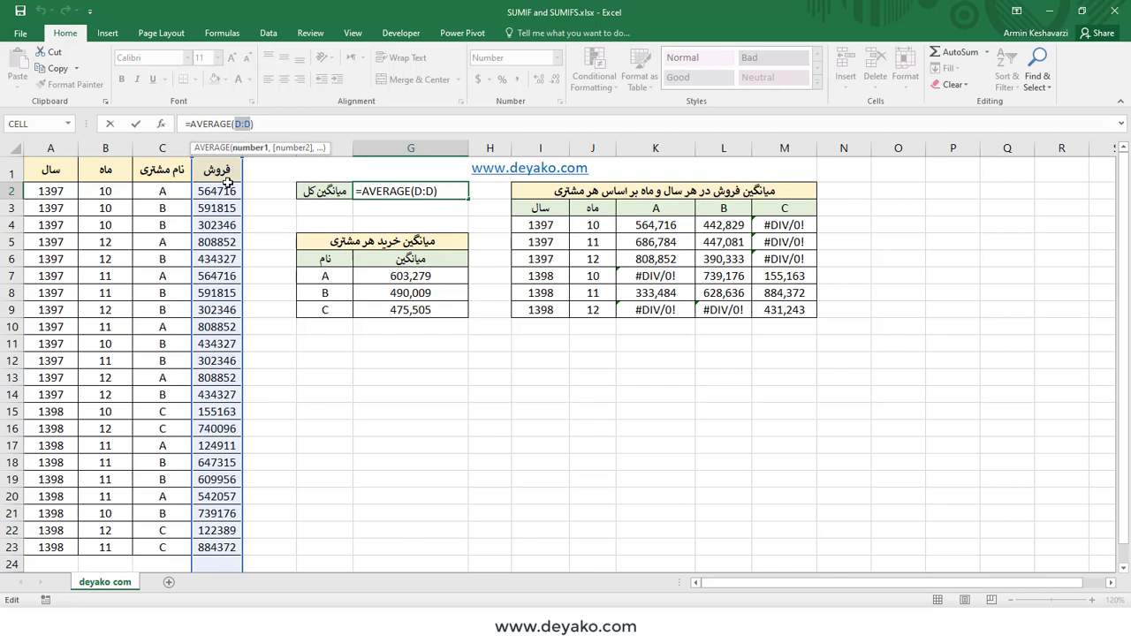
{"action": "key", "text": "ctrl+Return"}
- Compare selecting all of column D with only the sales values D2:D23
{"action": "mouse_move", "coordinate": [221, 191]}
{"action": "left_mouse_down"}
{"action": "mouse_move", "coordinate": [204, 601]}
{"action": "mouse_move", "coordinate": [222, 389]}
{"action": "left_mouse_up"}
{"action": "scroll", "coordinate": [222, 388], "scroll_direction": "up", "scroll_amount": 7}
{"action": "scroll", "coordinate": [222, 389], "scroll_direction": "up", "scroll_amount": 8}
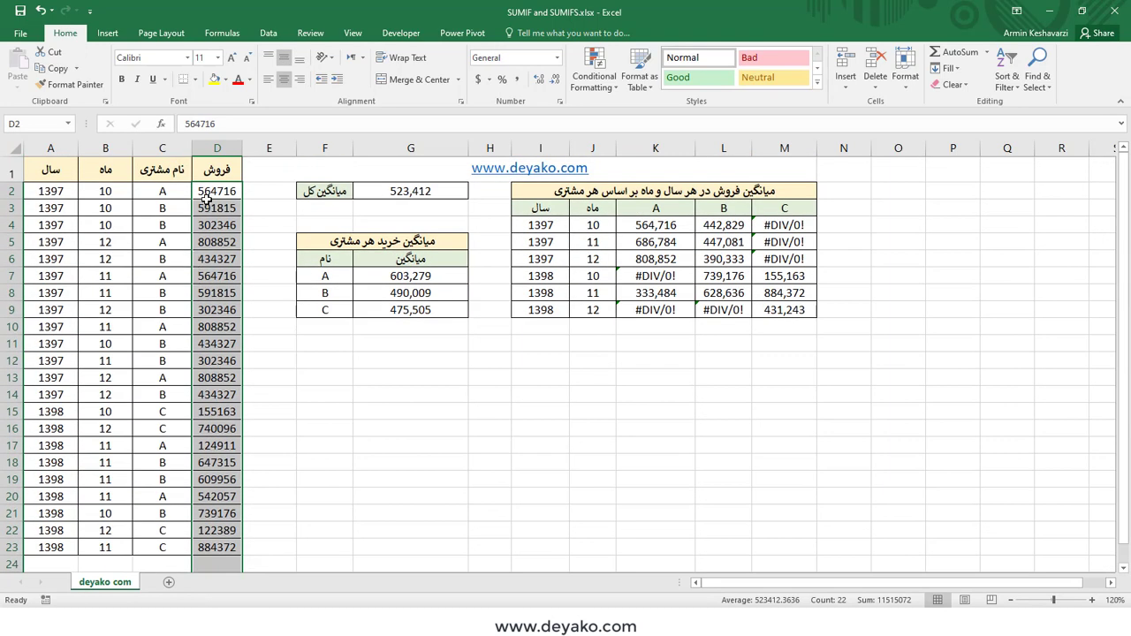
{"action": "left_click", "coordinate": [217, 149]}
{"action": "scroll", "coordinate": [256, 392], "scroll_direction": "down", "scroll_amount": 4}
{"action": "scroll", "coordinate": [255, 392], "scroll_direction": "down", "scroll_amount": 2}
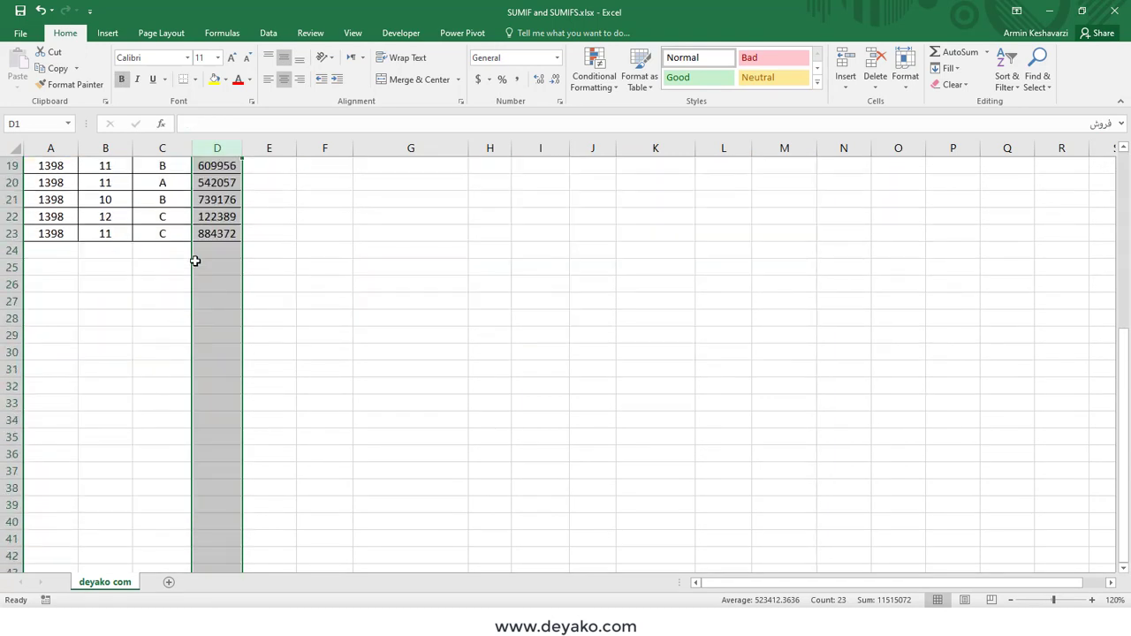
{"action": "double_click", "coordinate": [203, 255]}
{"action": "left_click", "coordinate": [213, 299]}
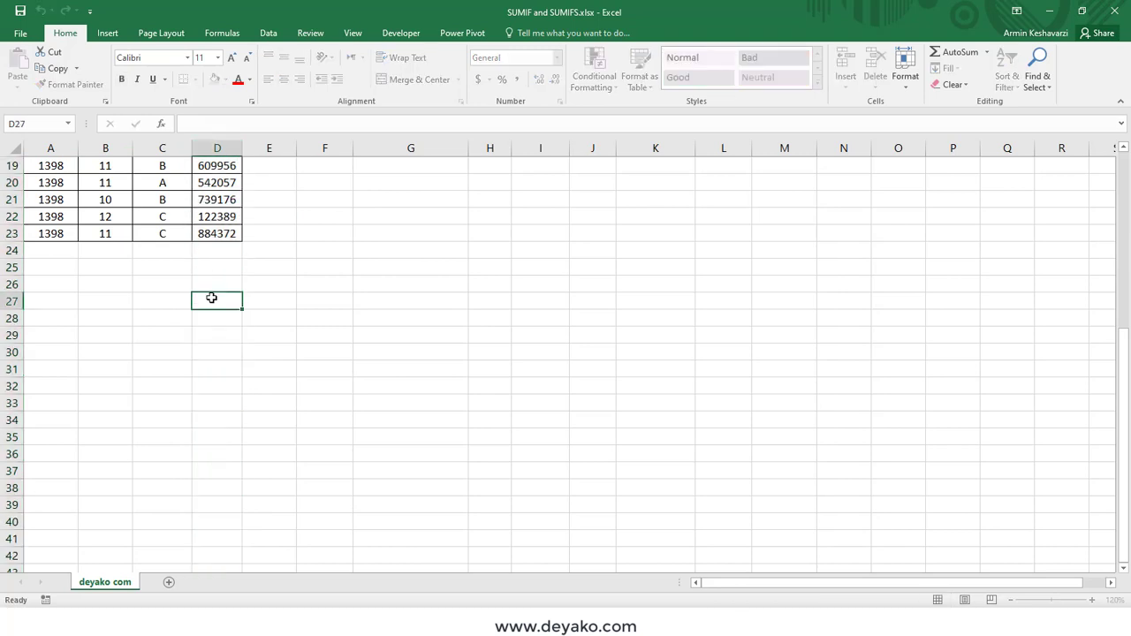
{"action": "scroll", "coordinate": [213, 300], "scroll_direction": "up", "scroll_amount": 6}
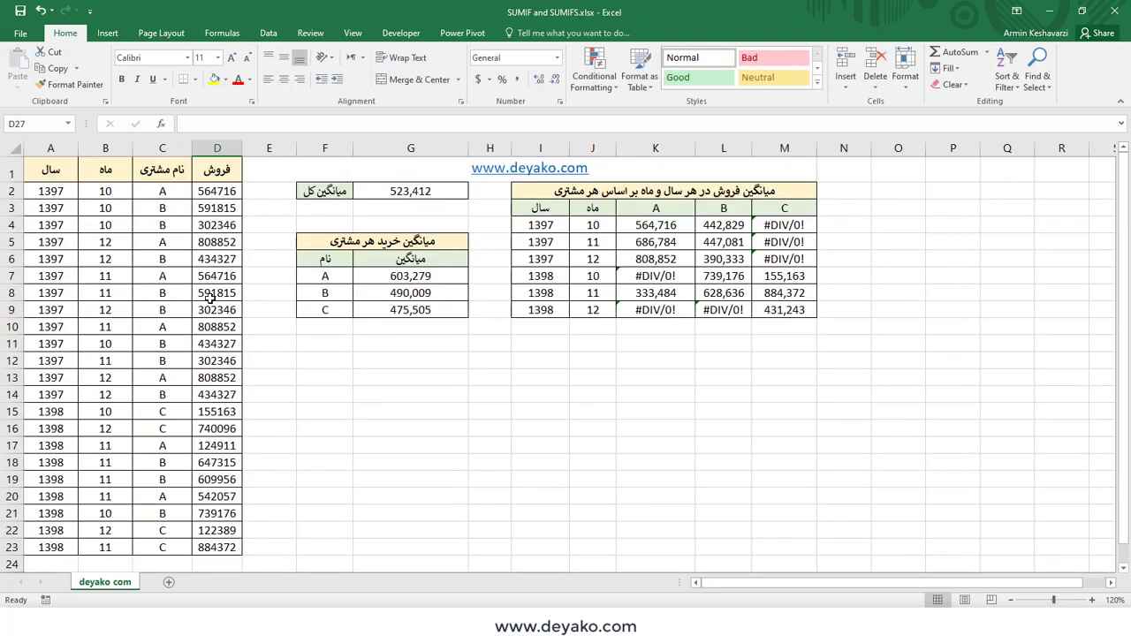
{"action": "left_click", "coordinate": [220, 147]}
{"action": "left_click_drag", "start_coordinate": [218, 191], "coordinate": [218, 556]}
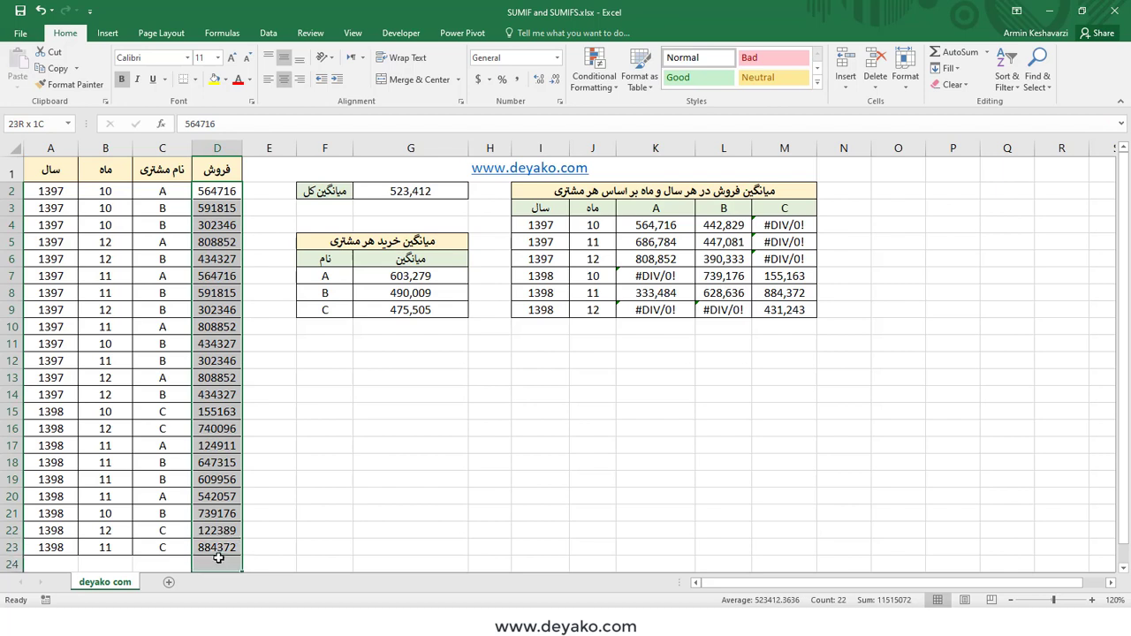
{"action": "left_click_drag", "start_coordinate": [218, 194], "coordinate": [217, 548]}
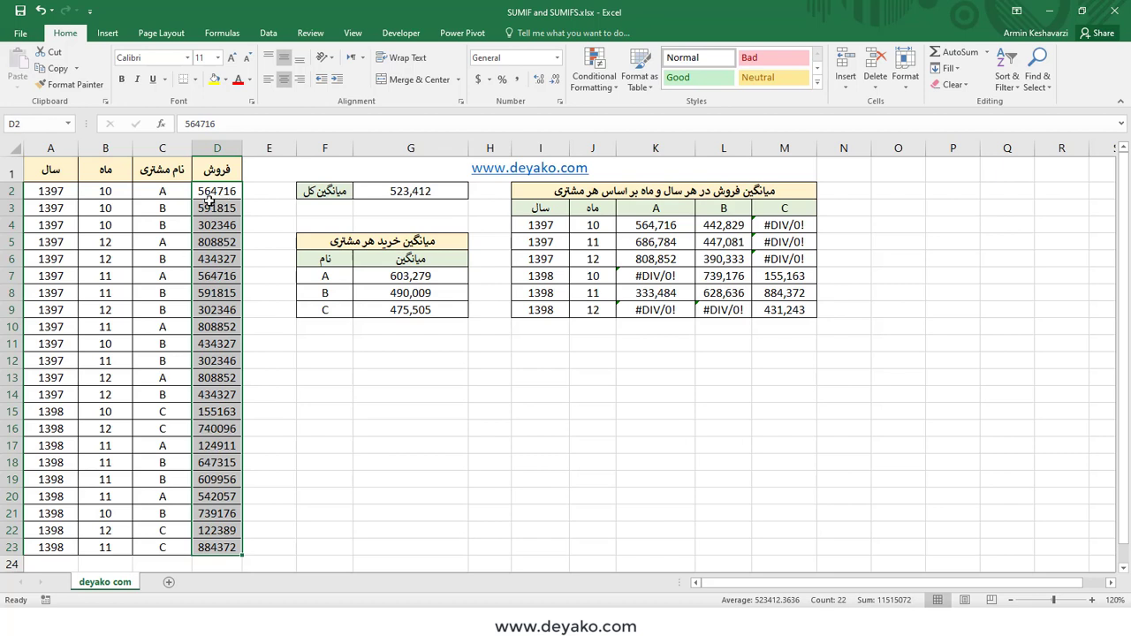
{"action": "left_click", "coordinate": [425, 188]}
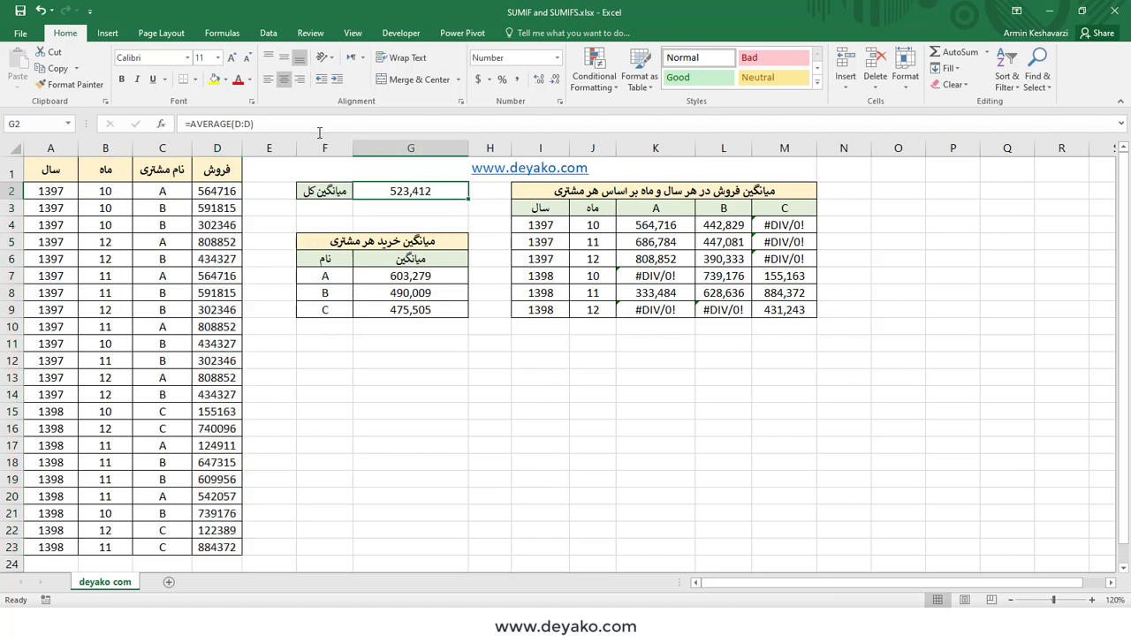
- Locate AVERAGE under Formulas > More Functions > Statistical, then close the menu
{"action": "left_click", "coordinate": [235, 36]}
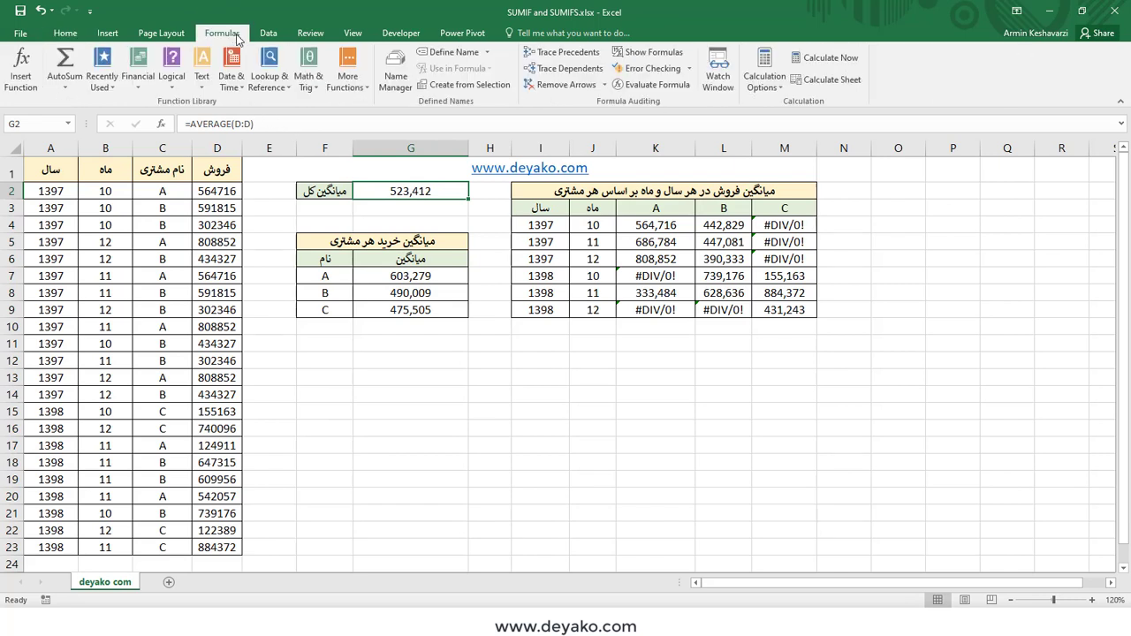
{"action": "left_click", "coordinate": [350, 88]}
{"action": "mouse_move", "coordinate": [374, 102]}
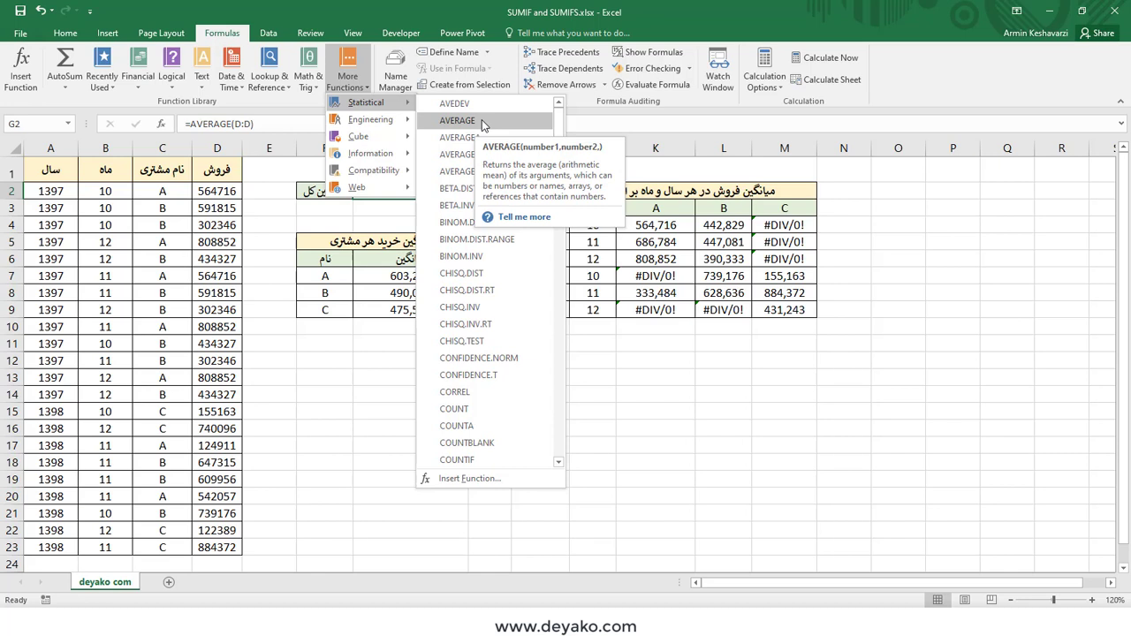
{"action": "left_click", "coordinate": [349, 216]}
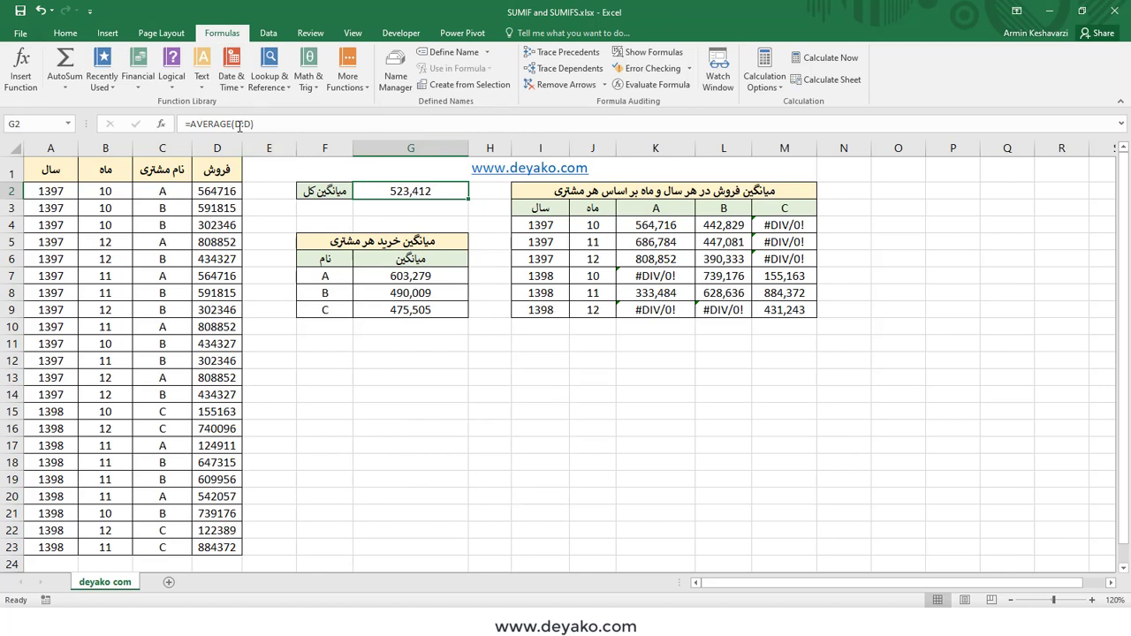
- Try D2:D23 in G2's AVERAGE formula, then restore the whole-column D:D reference
{"action": "left_click_drag", "start_coordinate": [239, 124], "coordinate": [249, 125]}
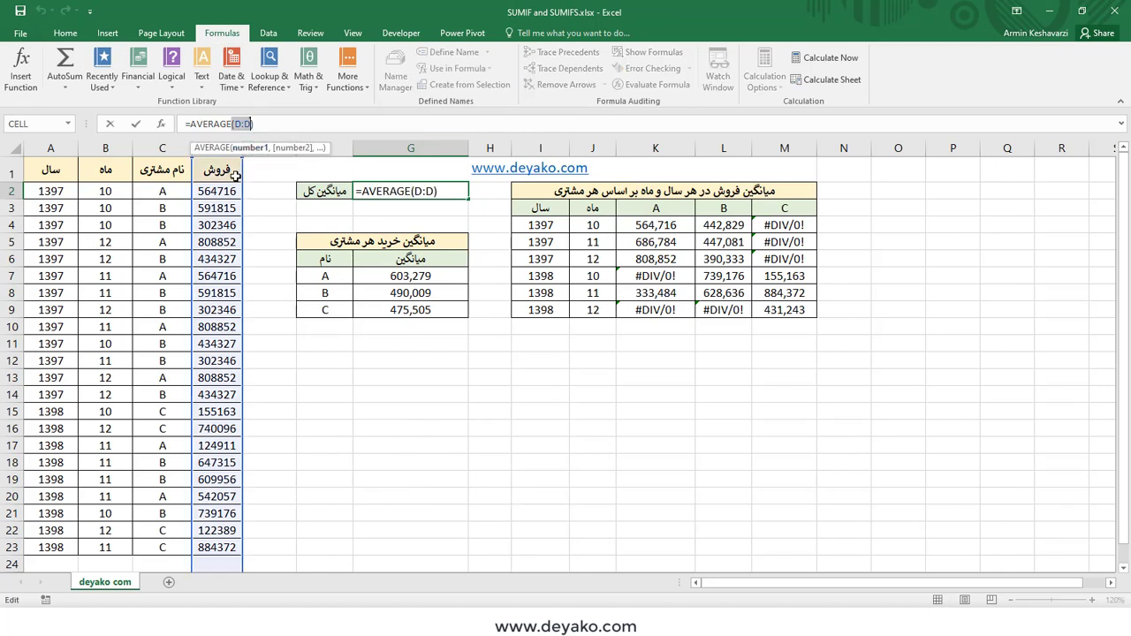
{"action": "left_click_drag", "start_coordinate": [216, 191], "coordinate": [216, 547]}
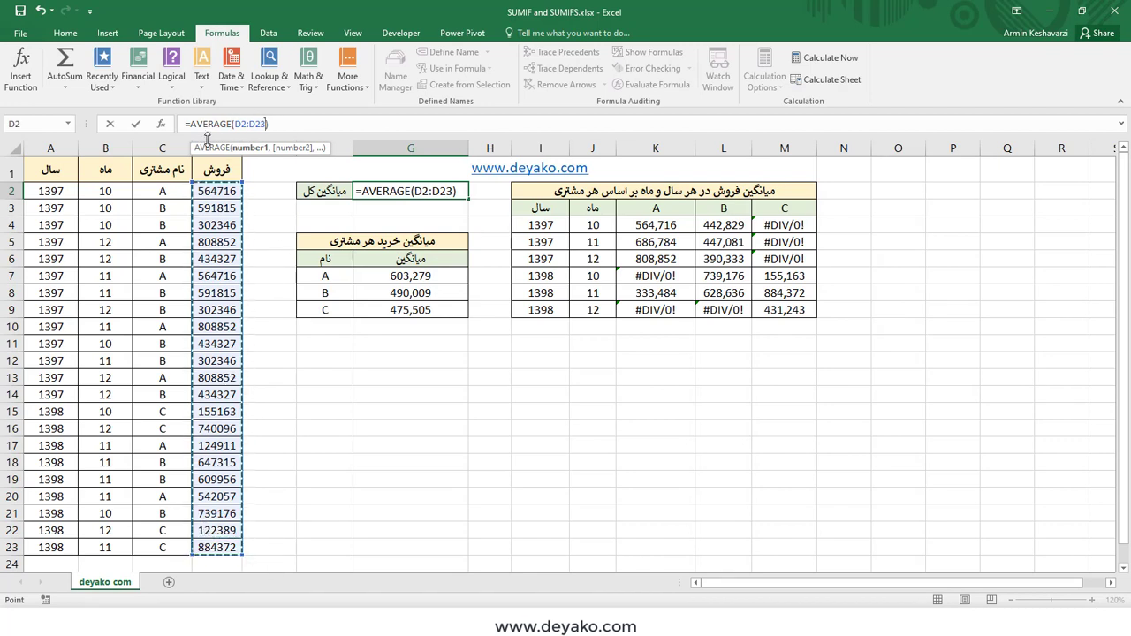
{"action": "left_click", "coordinate": [204, 140]}
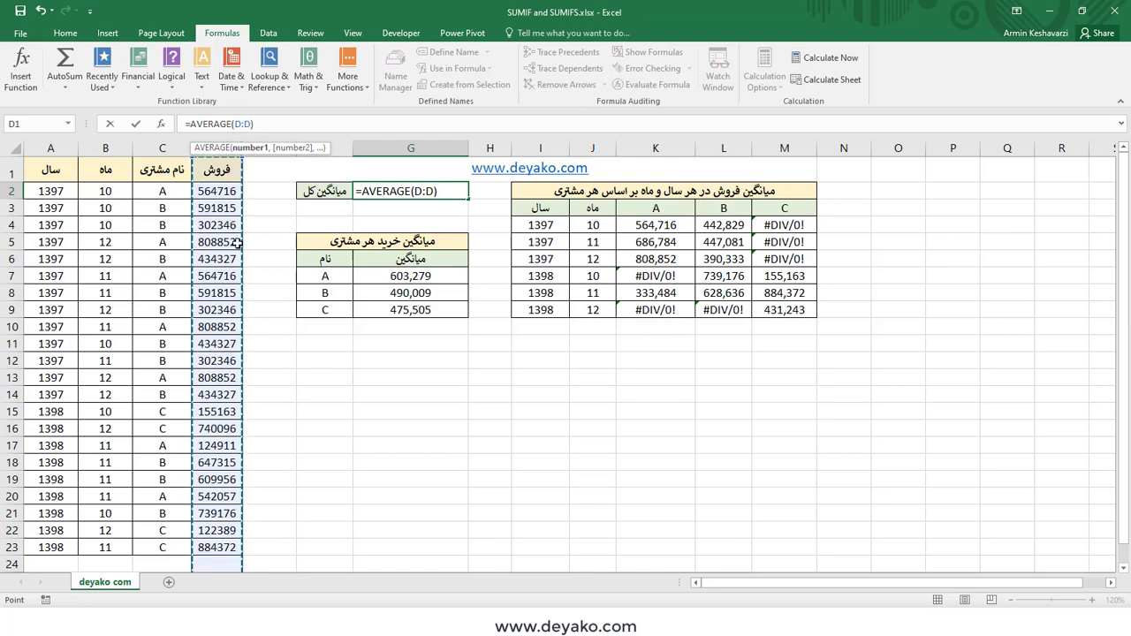
{"action": "key", "text": "Return"}
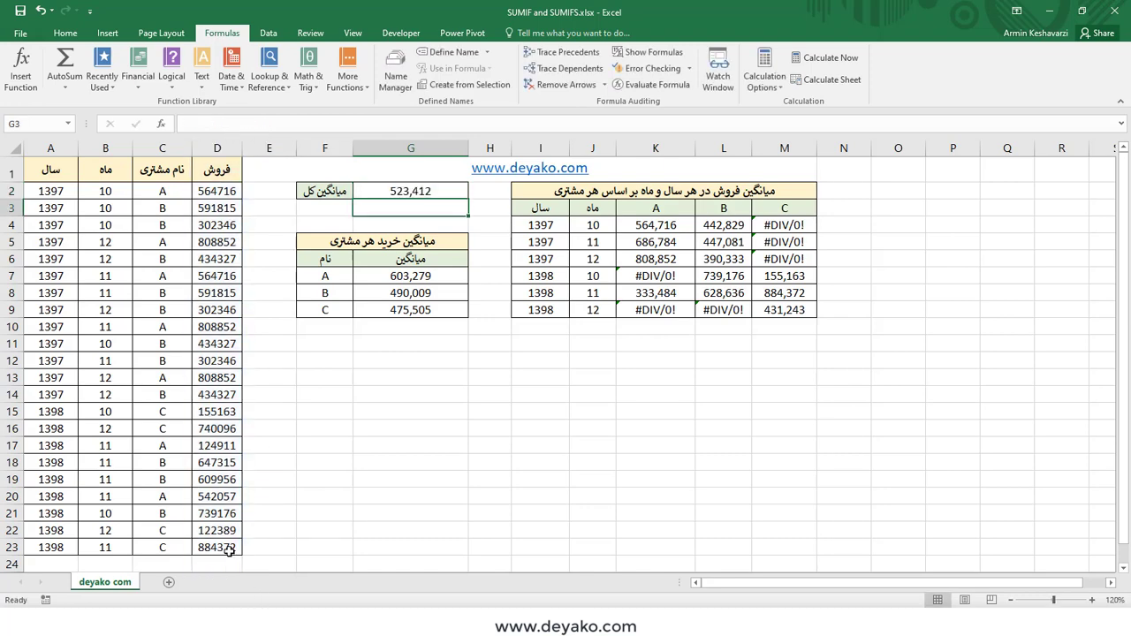
- Enter a test value of 111111 in D24 and check G2's average
{"action": "scroll", "coordinate": [228, 549], "scroll_direction": "down", "scroll_amount": 1}
{"action": "left_click", "coordinate": [225, 506]}
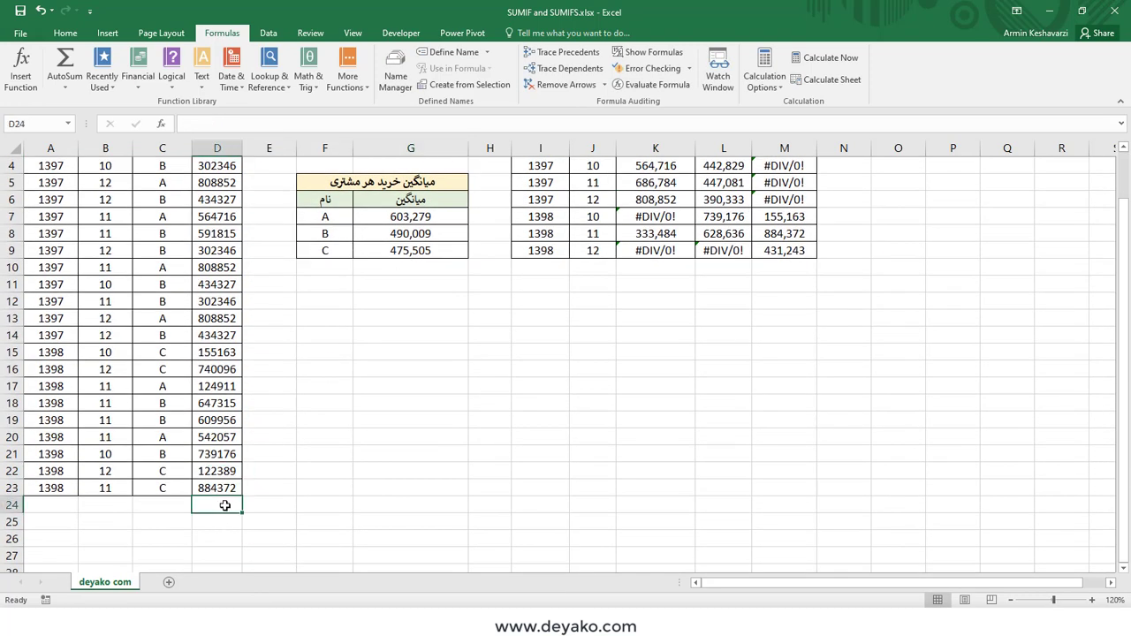
{"action": "type", "text": "111111"}
{"action": "left_click", "coordinate": [294, 459]}
{"action": "scroll", "coordinate": [424, 277], "scroll_direction": "up", "scroll_amount": 1}
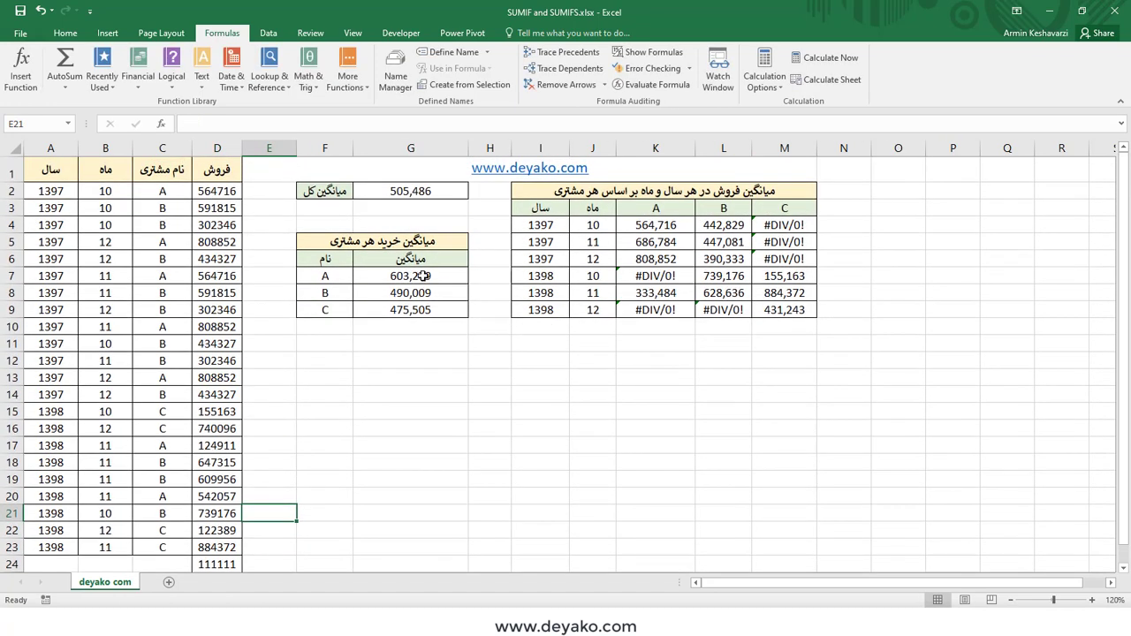
{"action": "left_click", "coordinate": [424, 187]}
- Delete 111111 from D24 so G2 returns to 523,412
{"action": "scroll", "coordinate": [424, 221], "scroll_direction": "down", "scroll_amount": 2}
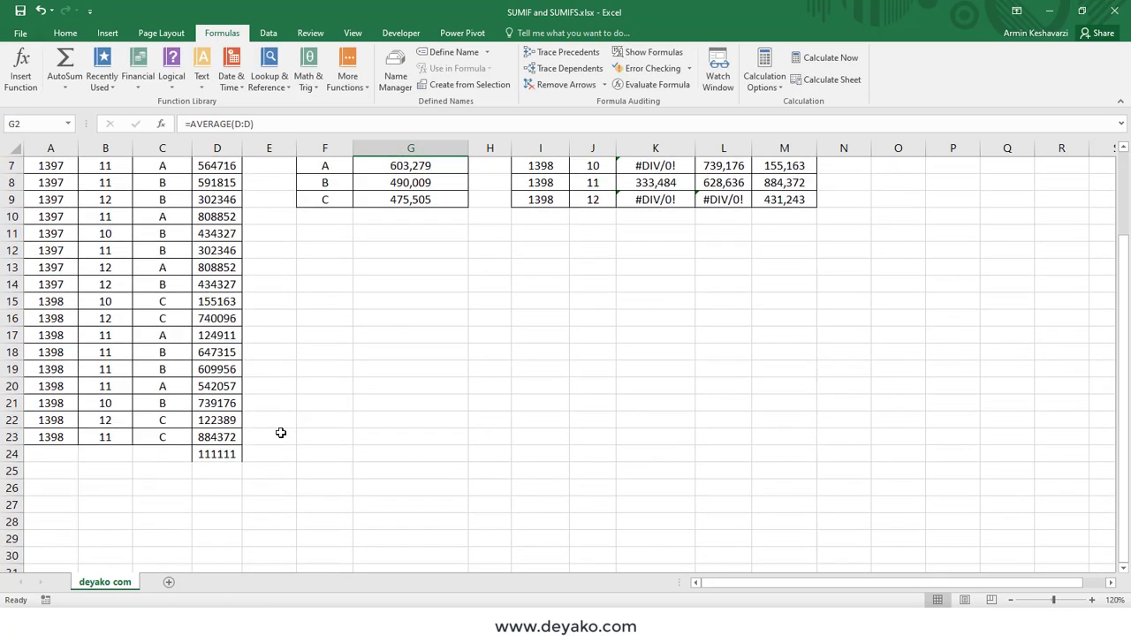
{"action": "scroll", "coordinate": [280, 433], "scroll_direction": "up", "scroll_amount": 2}
{"action": "left_click", "coordinate": [223, 564]}
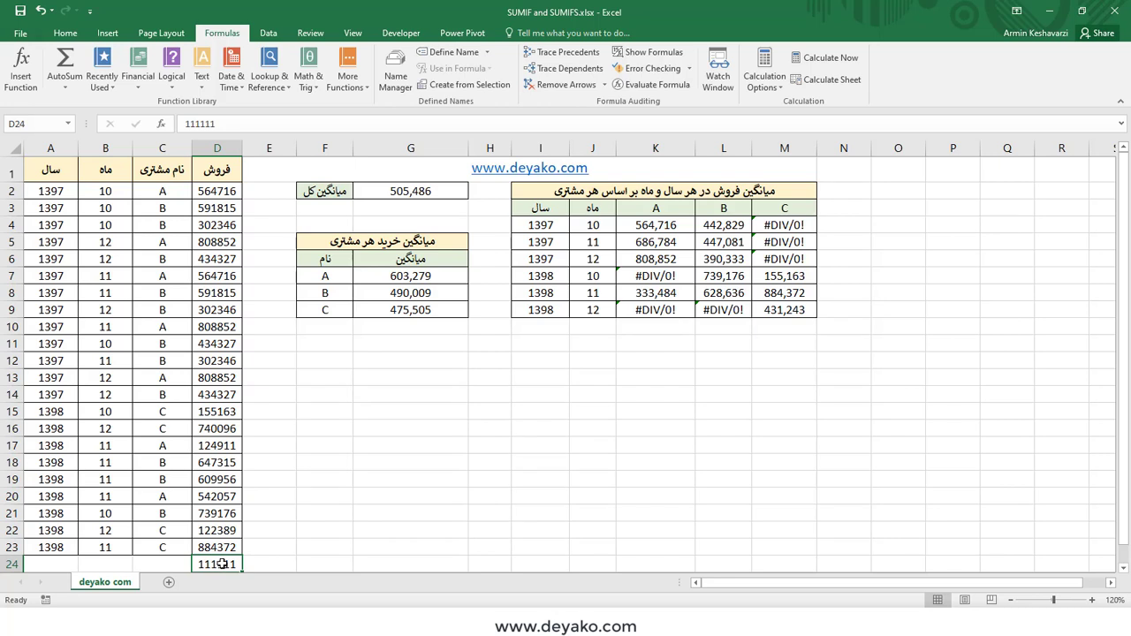
{"action": "key", "text": "Delete"}
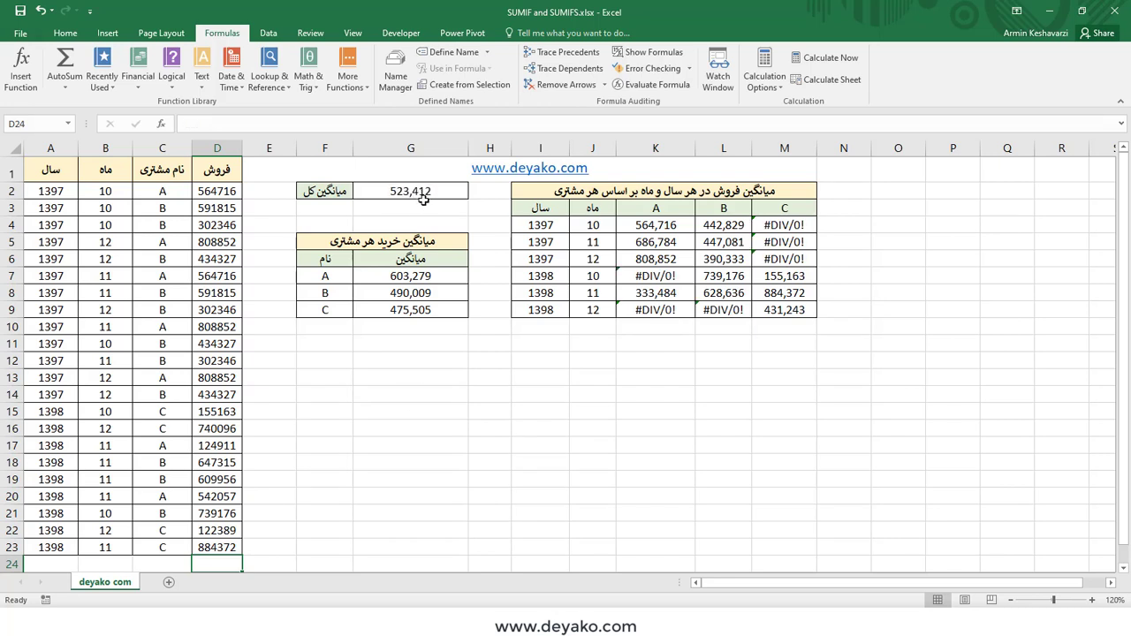
{"action": "left_click", "coordinate": [409, 194]}
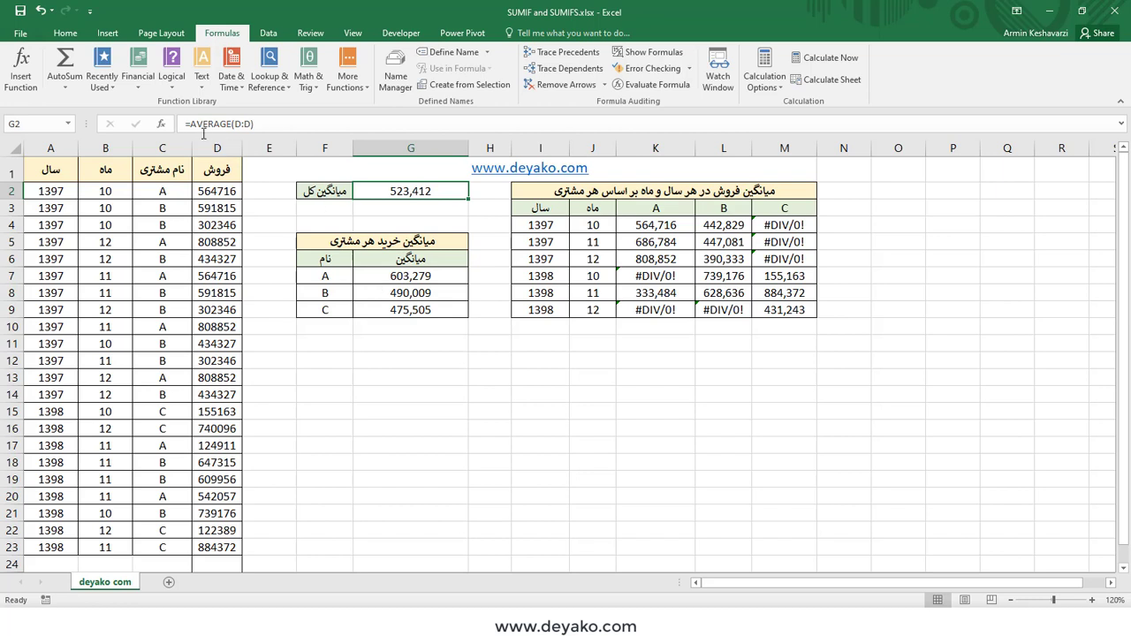
- Enter =AVERAGEA(D:D) in G3 via autocomplete, returning 500655.3043
{"action": "left_click", "coordinate": [413, 209]}
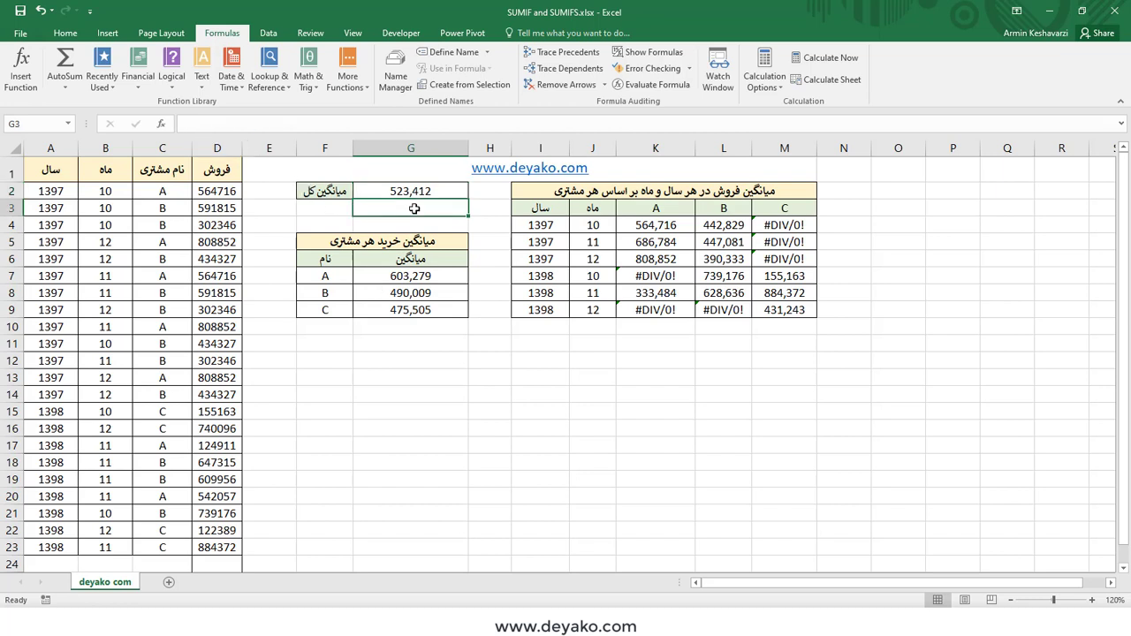
{"action": "type", "text": "=a"}
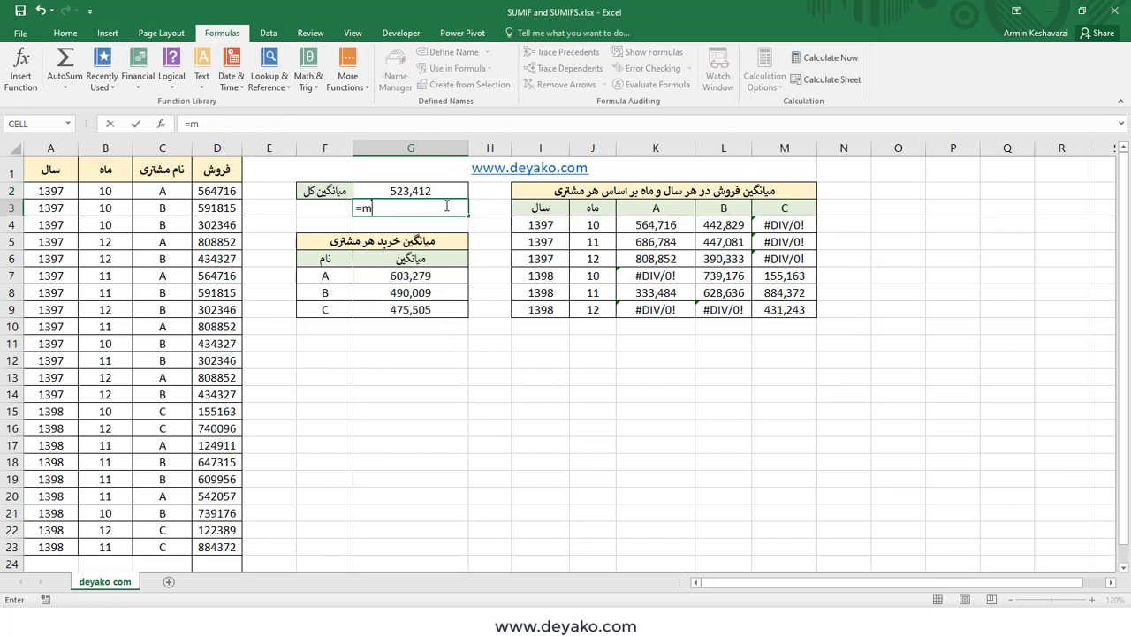
{"action": "type", "text": "v"}
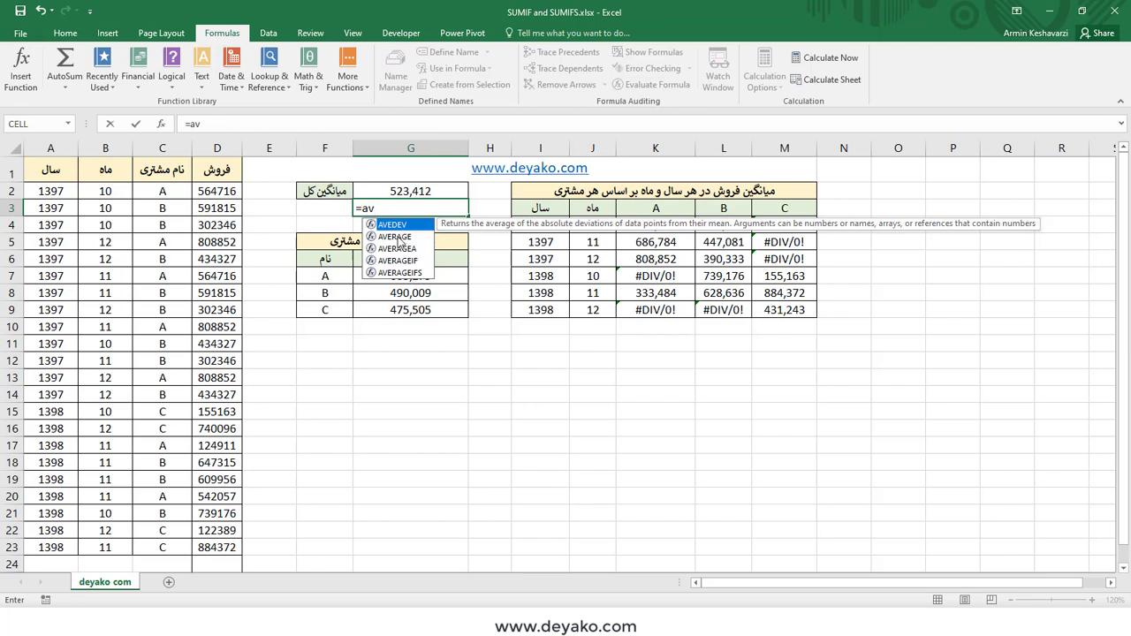
{"action": "left_click", "coordinate": [399, 241]}
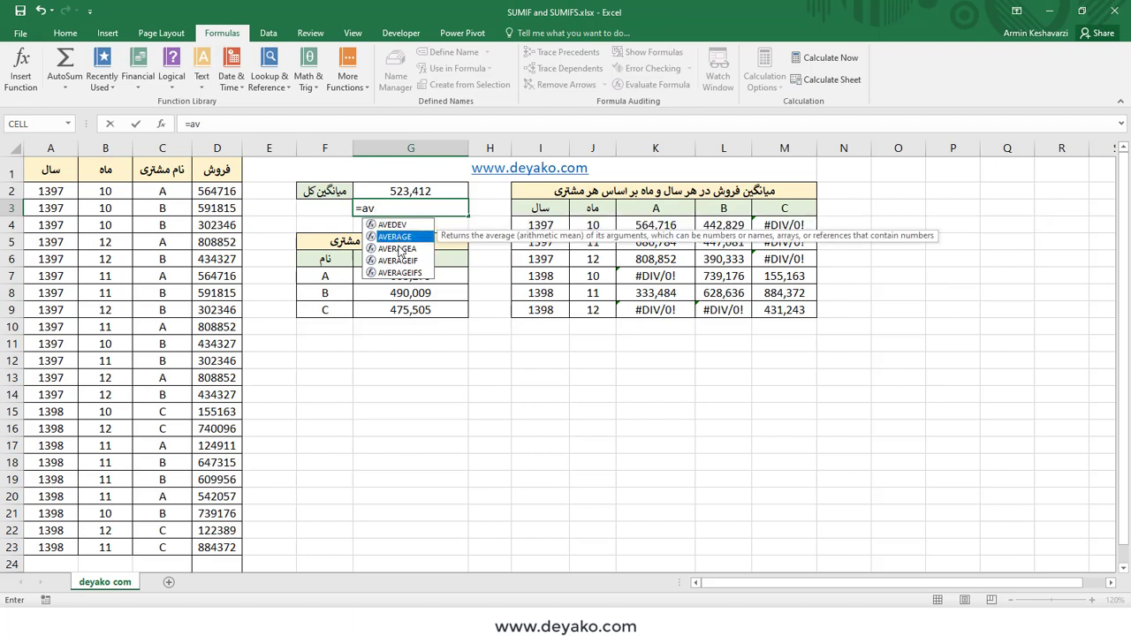
{"action": "left_click", "coordinate": [402, 250]}
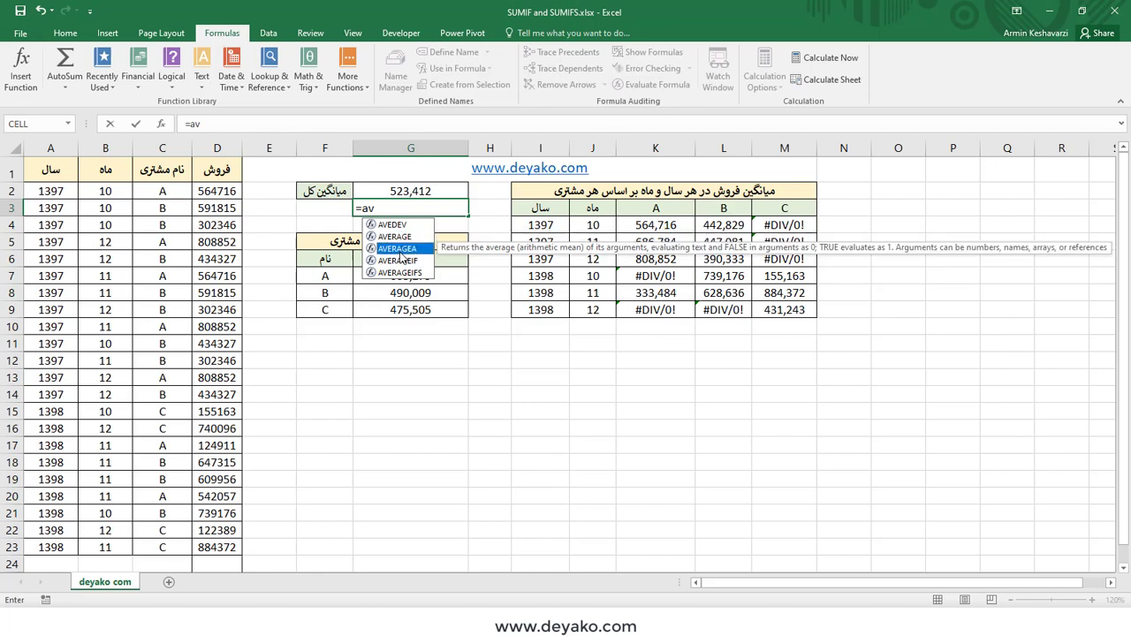
{"action": "double_click", "coordinate": [405, 251]}
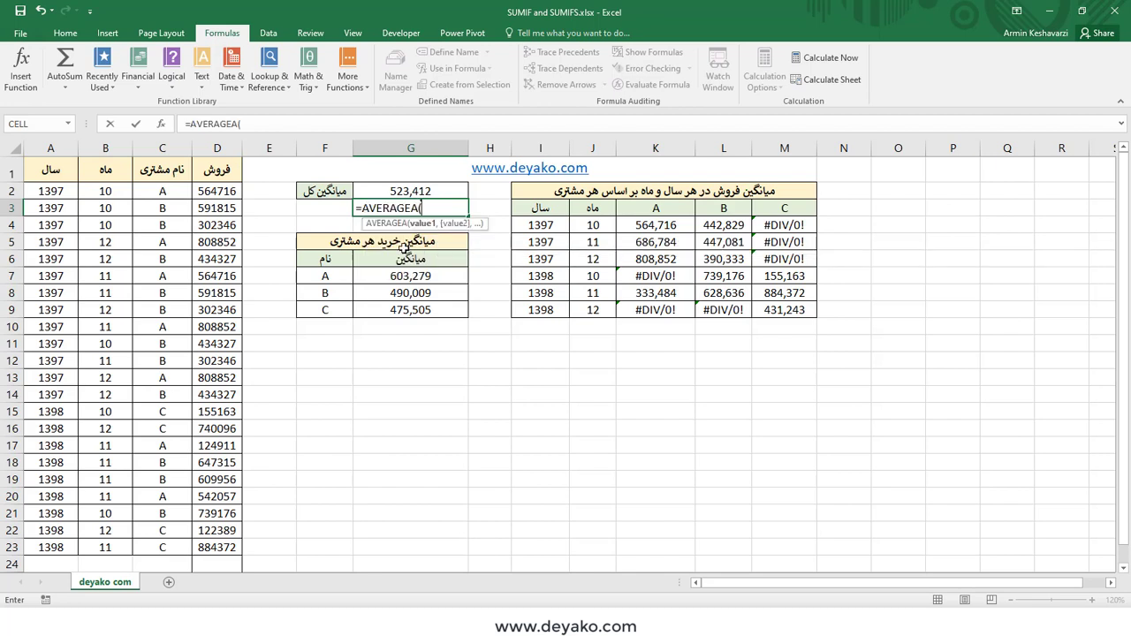
{"action": "left_click", "coordinate": [221, 148]}
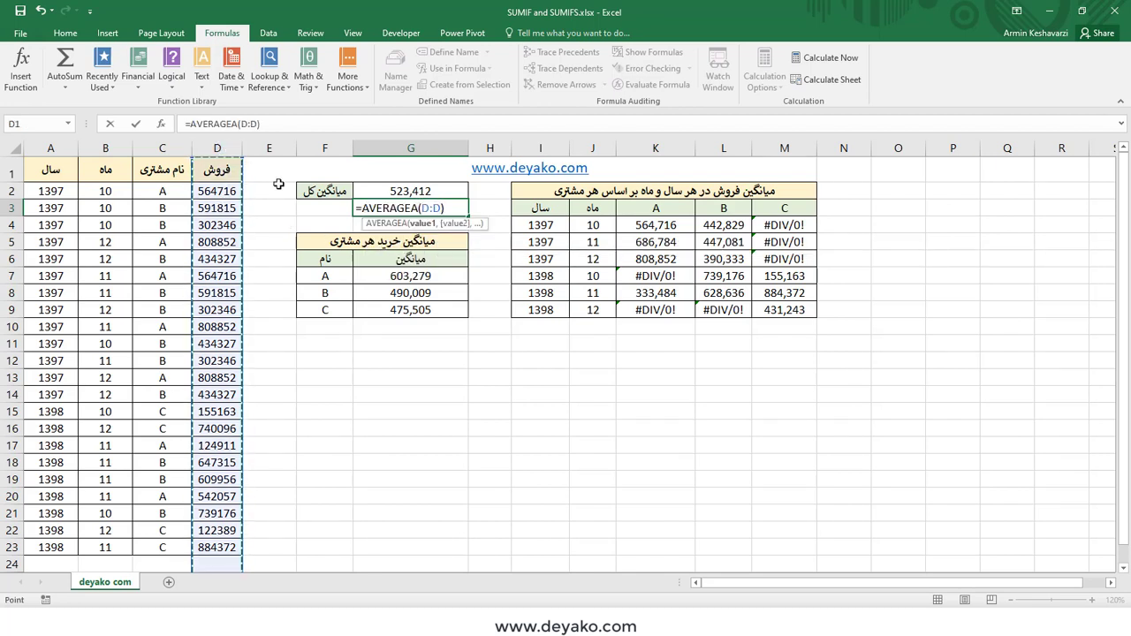
{"action": "key", "text": "Return"}
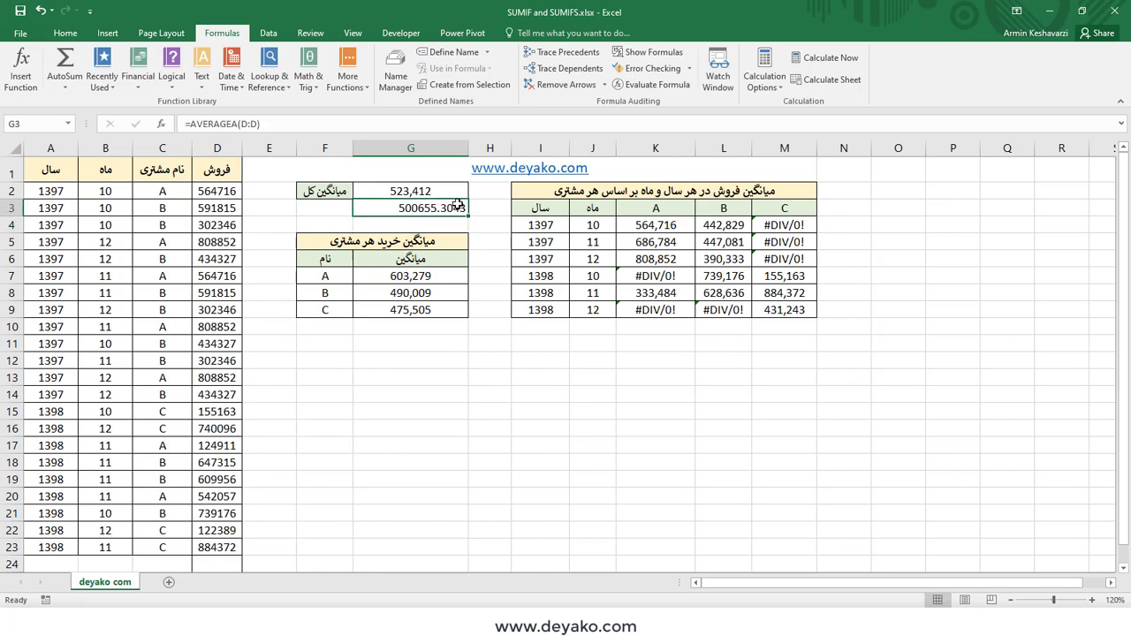
{"action": "left_click", "coordinate": [215, 168]}
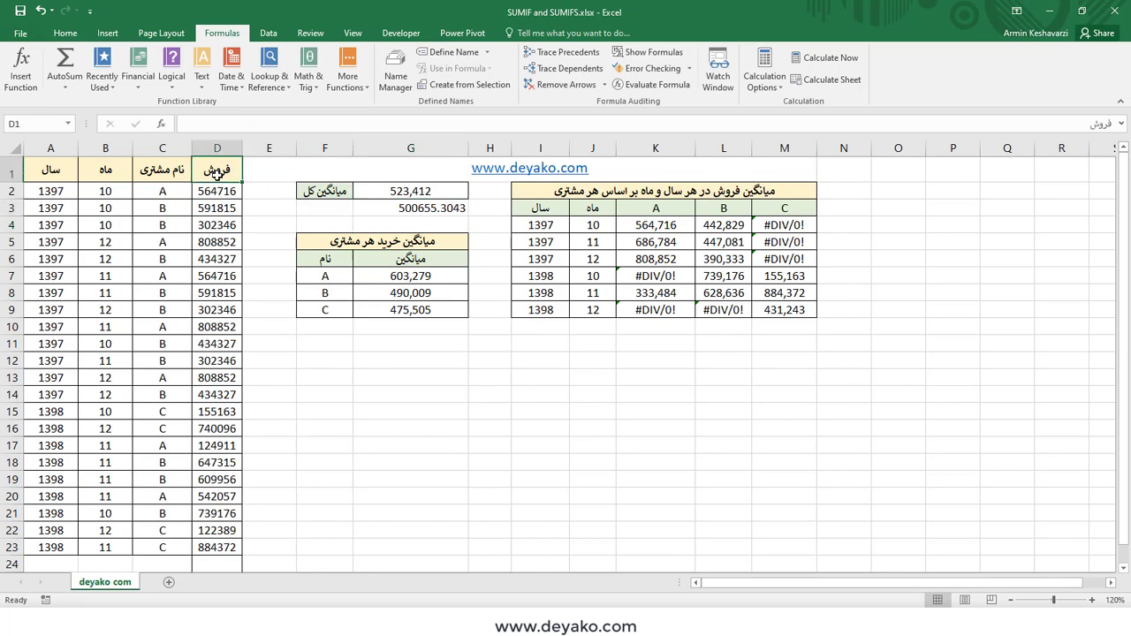
- Check the empty cells below the sales data in column D
{"action": "left_click", "coordinate": [220, 238]}
{"action": "scroll", "coordinate": [219, 277], "scroll_direction": "down", "scroll_amount": 2}
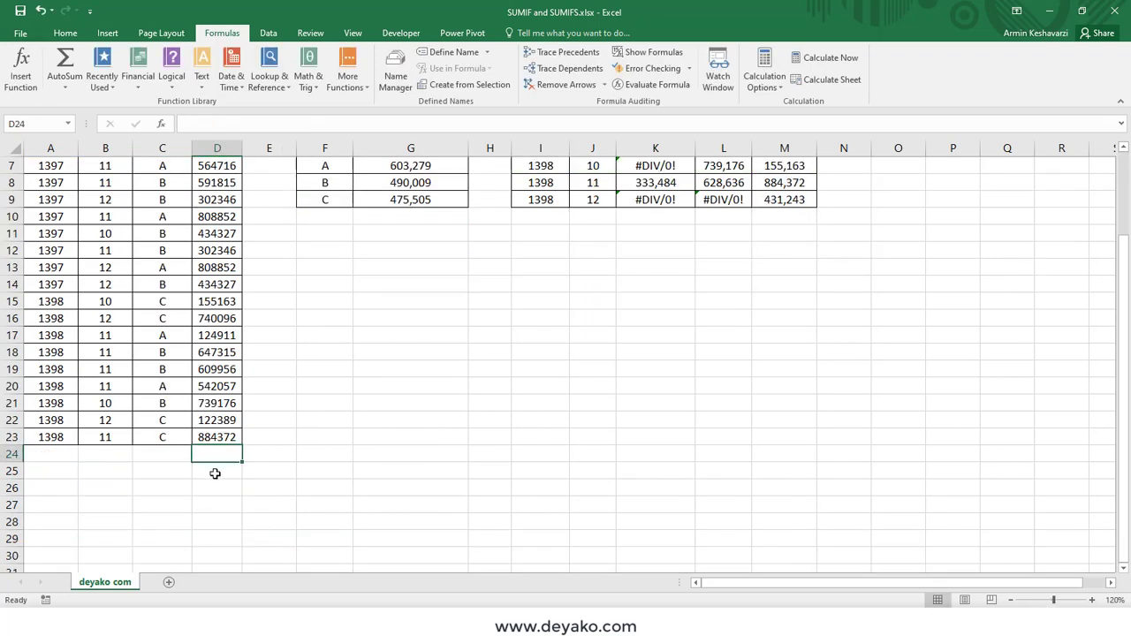
{"action": "left_click", "coordinate": [219, 507]}
{"action": "left_click", "coordinate": [221, 537]}
{"action": "left_click", "coordinate": [219, 555]}
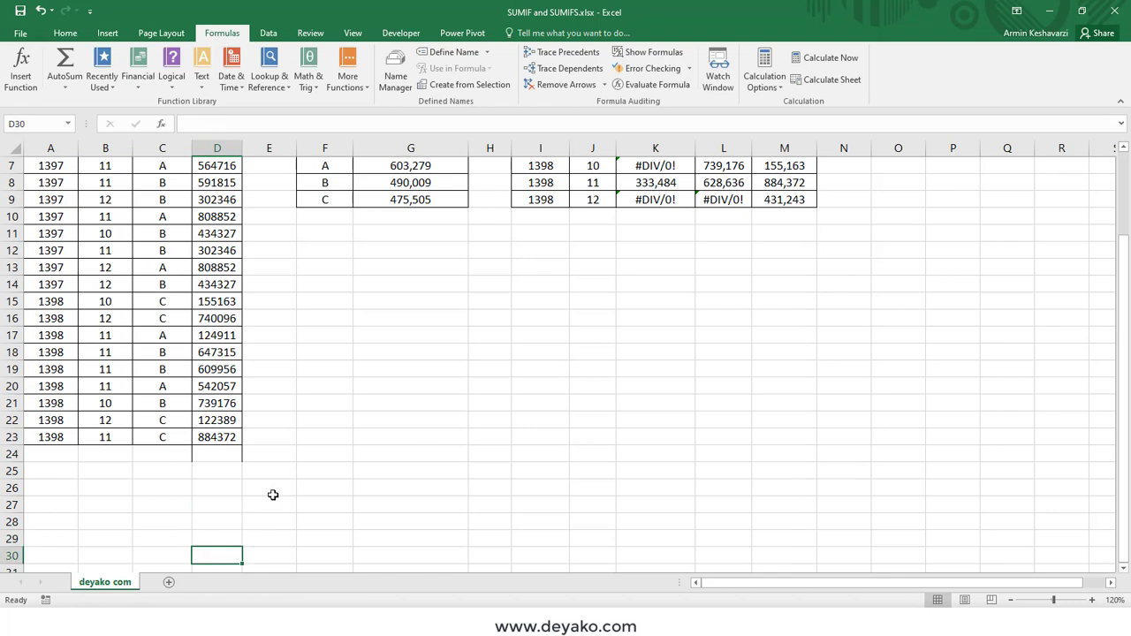
{"action": "scroll", "coordinate": [291, 442], "scroll_direction": "up", "scroll_amount": 2}
- Delete the =AVERAGEA(D:D) formula from G3, leaving it empty
{"action": "left_click", "coordinate": [422, 207]}
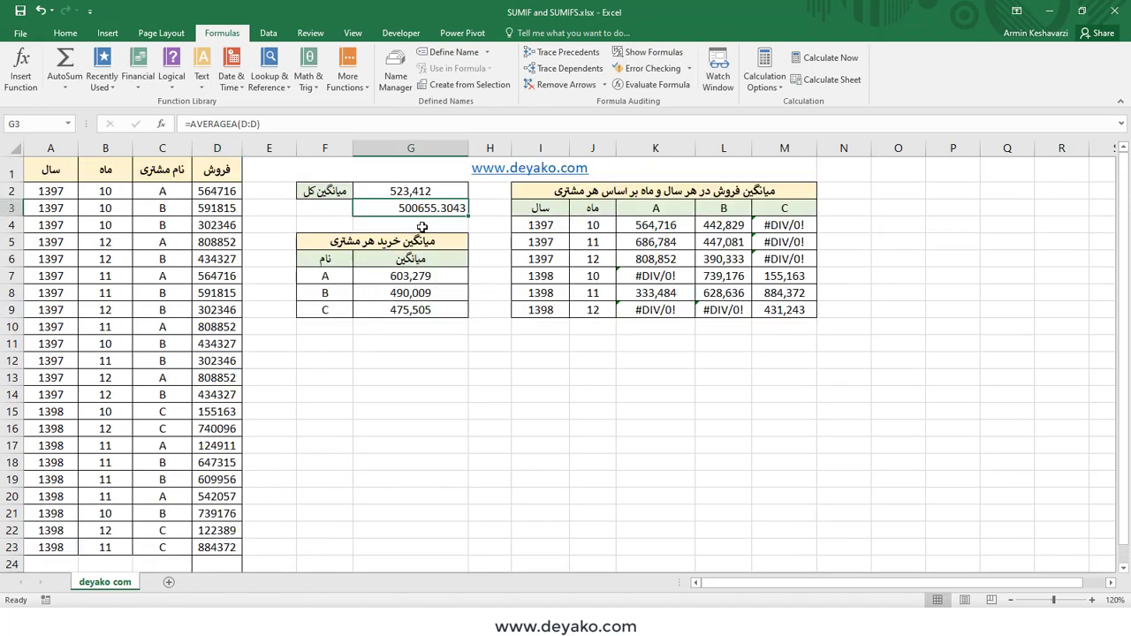
{"action": "key", "text": "Delete"}
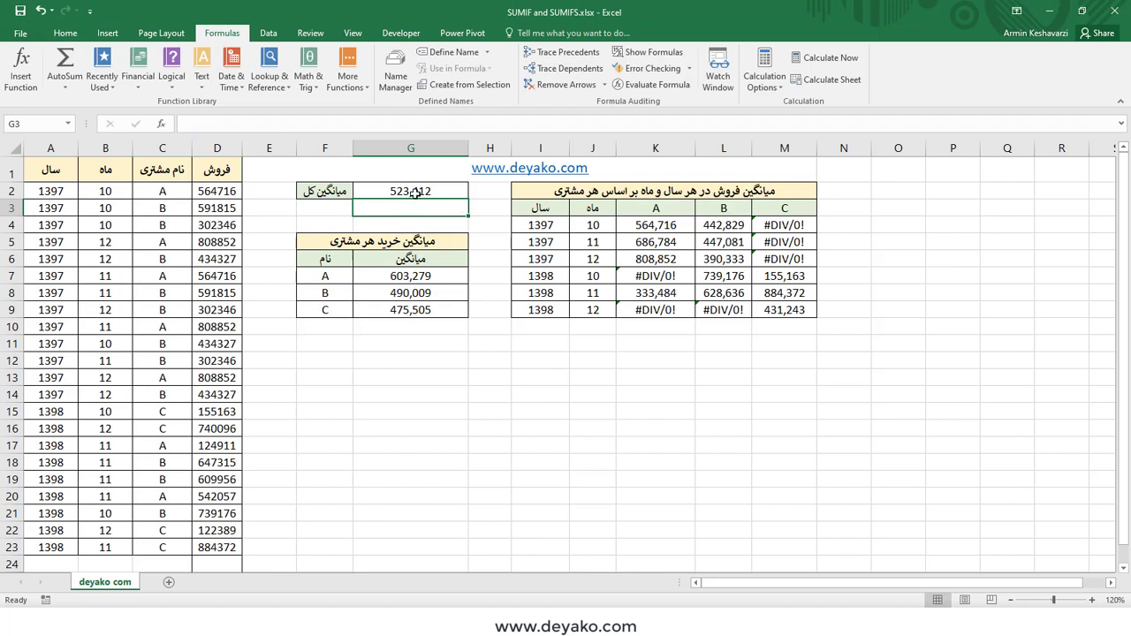
{"action": "left_click", "coordinate": [415, 192]}
{"action": "left_click", "coordinate": [368, 208]}
- Choose TRIMMEAN from More Functions > Statistical to start it in G3
{"action": "left_click", "coordinate": [347, 74]}
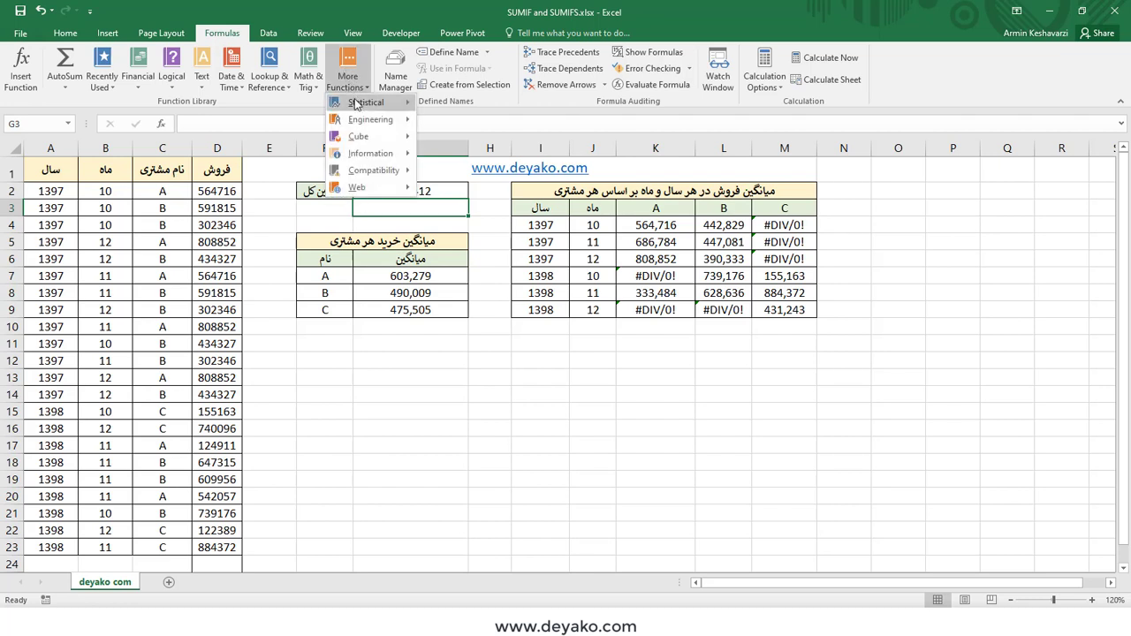
{"action": "mouse_move", "coordinate": [366, 101]}
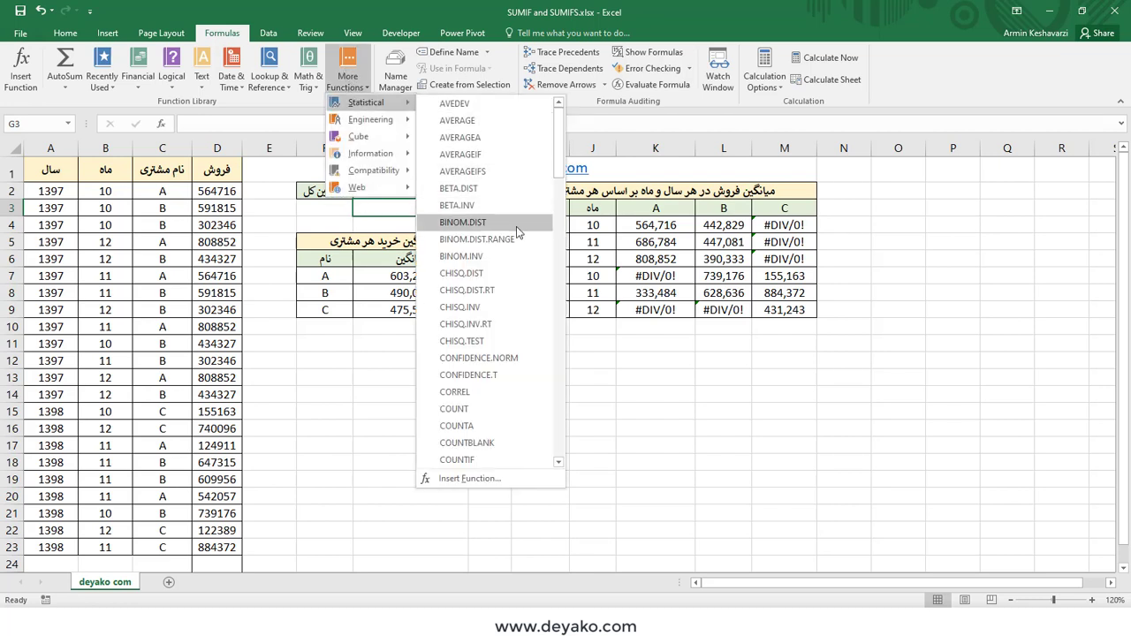
{"action": "scroll", "coordinate": [518, 228], "scroll_direction": "down", "scroll_amount": 4}
{"action": "scroll", "coordinate": [520, 215], "scroll_direction": "down", "scroll_amount": 2}
{"action": "scroll", "coordinate": [521, 294], "scroll_direction": "down", "scroll_amount": 2}
{"action": "scroll", "coordinate": [516, 298], "scroll_direction": "down", "scroll_amount": 2}
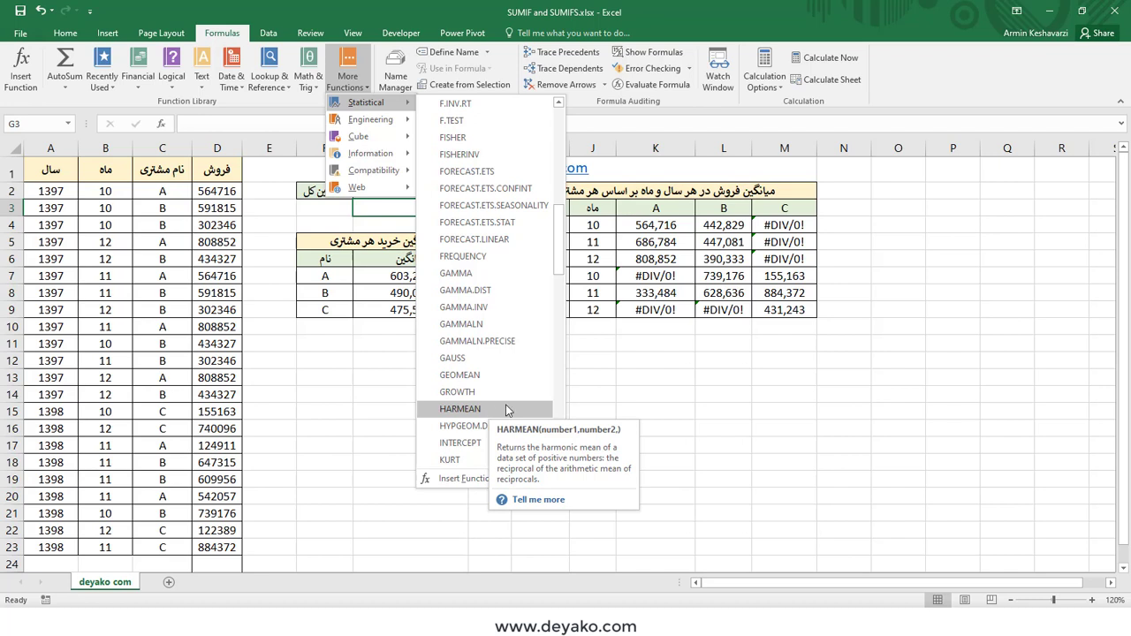
{"action": "scroll", "coordinate": [531, 405], "scroll_direction": "down", "scroll_amount": 1}
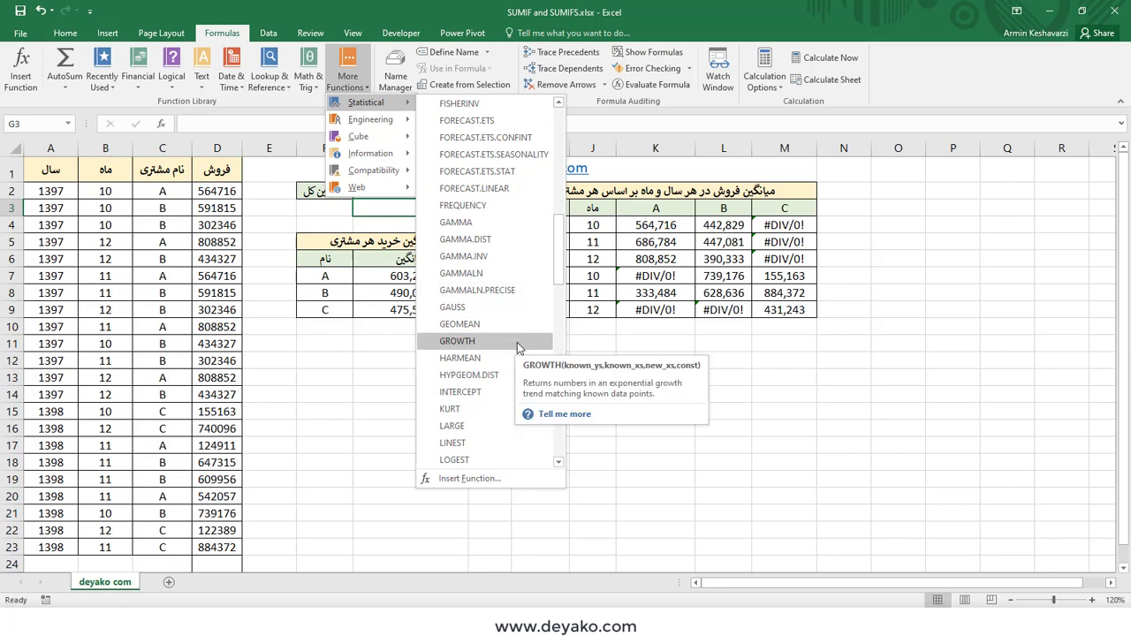
{"action": "scroll", "coordinate": [518, 353], "scroll_direction": "down", "scroll_amount": 5}
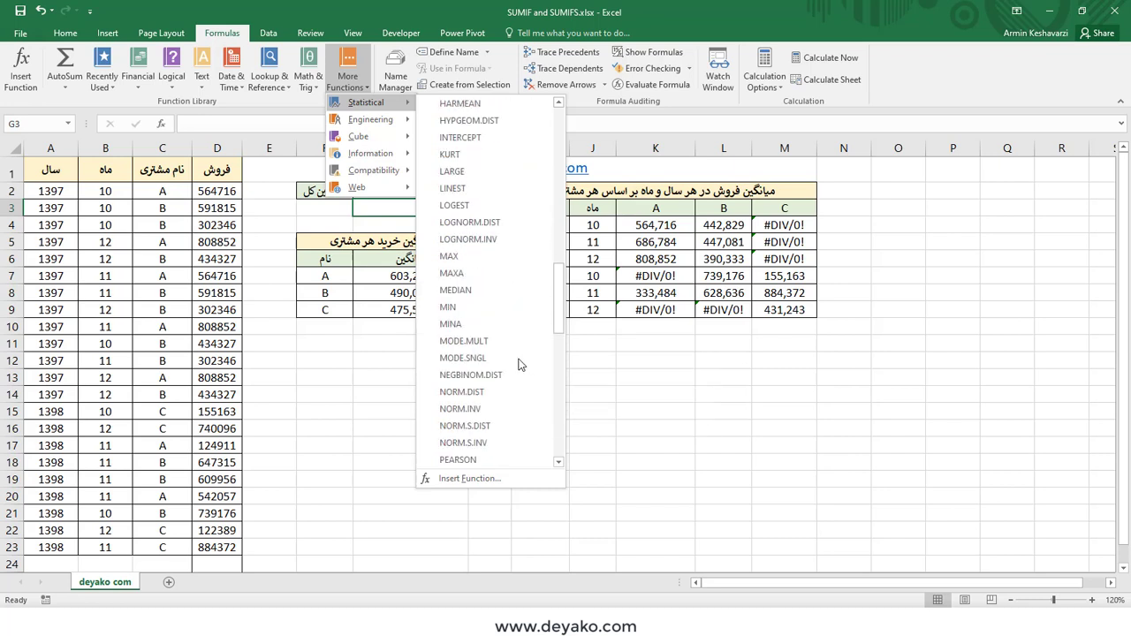
{"action": "scroll", "coordinate": [520, 365], "scroll_direction": "down", "scroll_amount": 1}
{"action": "scroll", "coordinate": [519, 368], "scroll_direction": "down", "scroll_amount": 2}
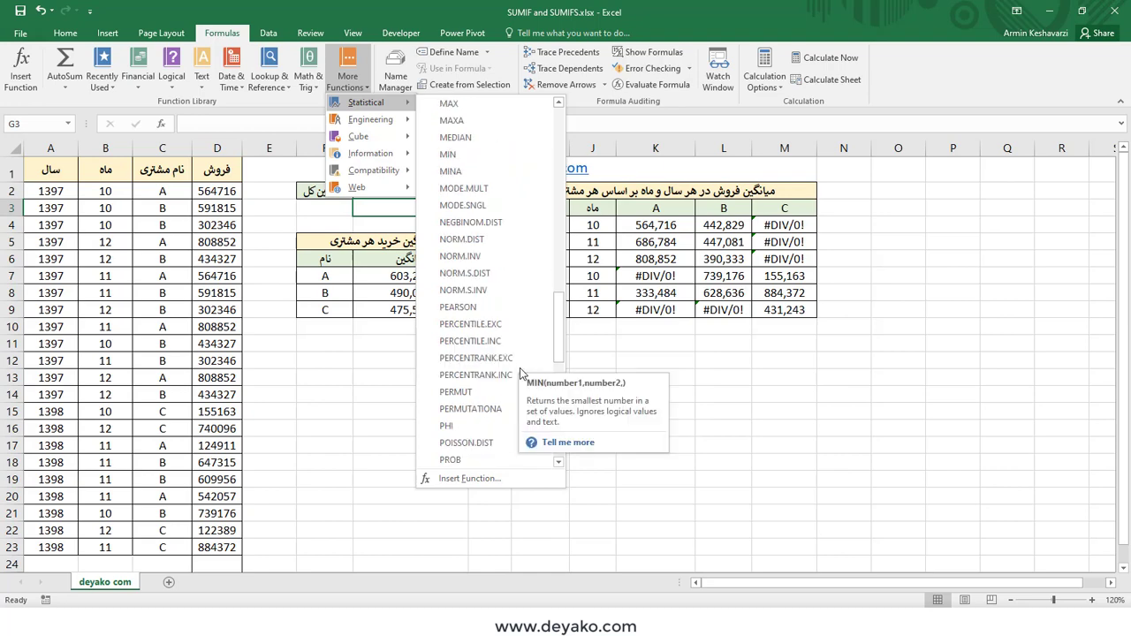
{"action": "scroll", "coordinate": [519, 372], "scroll_direction": "down", "scroll_amount": 2}
{"action": "scroll", "coordinate": [519, 374], "scroll_direction": "down", "scroll_amount": 2}
{"action": "scroll", "coordinate": [519, 377], "scroll_direction": "down", "scroll_amount": 3}
{"action": "scroll", "coordinate": [519, 378], "scroll_direction": "down", "scroll_amount": 2}
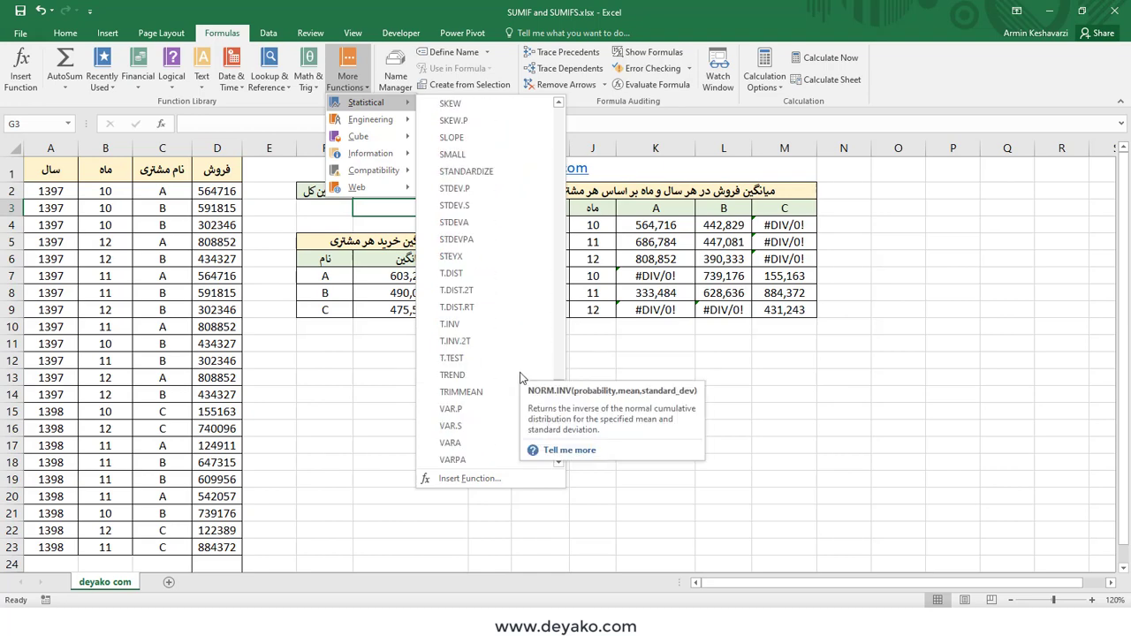
{"action": "left_click", "coordinate": [475, 395]}
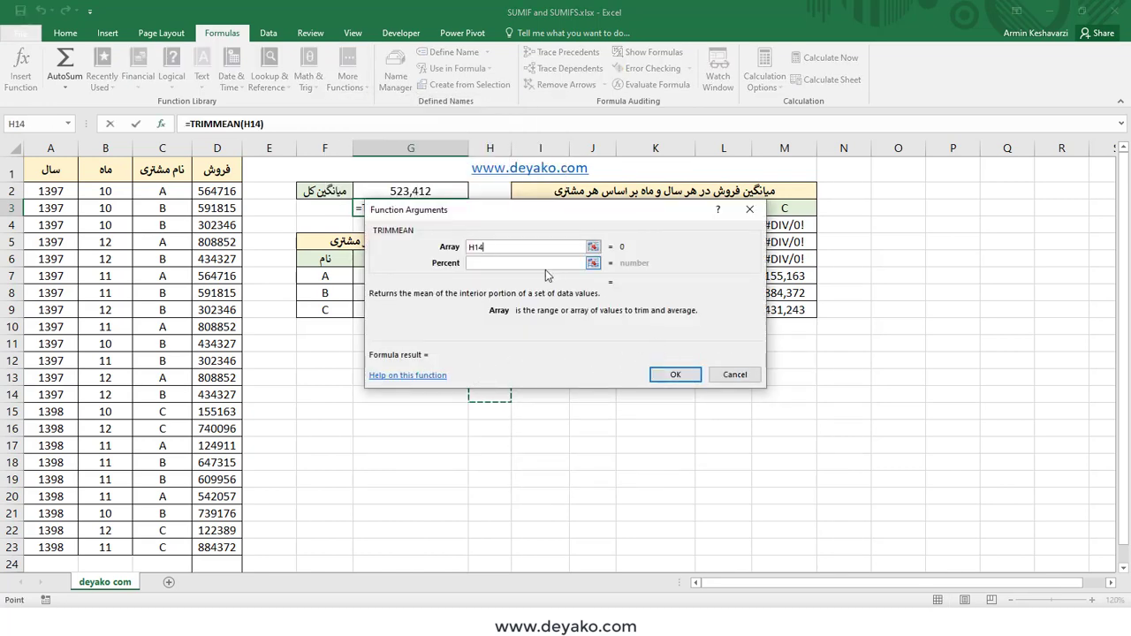
- Replace the H14 array with D2:D23 and enter 0.25 as the TRIMMEAN percent
{"action": "key", "text": "BackSpace"}
{"action": "key", "text": "BackSpace"}
{"action": "key", "text": "BackSpace"}
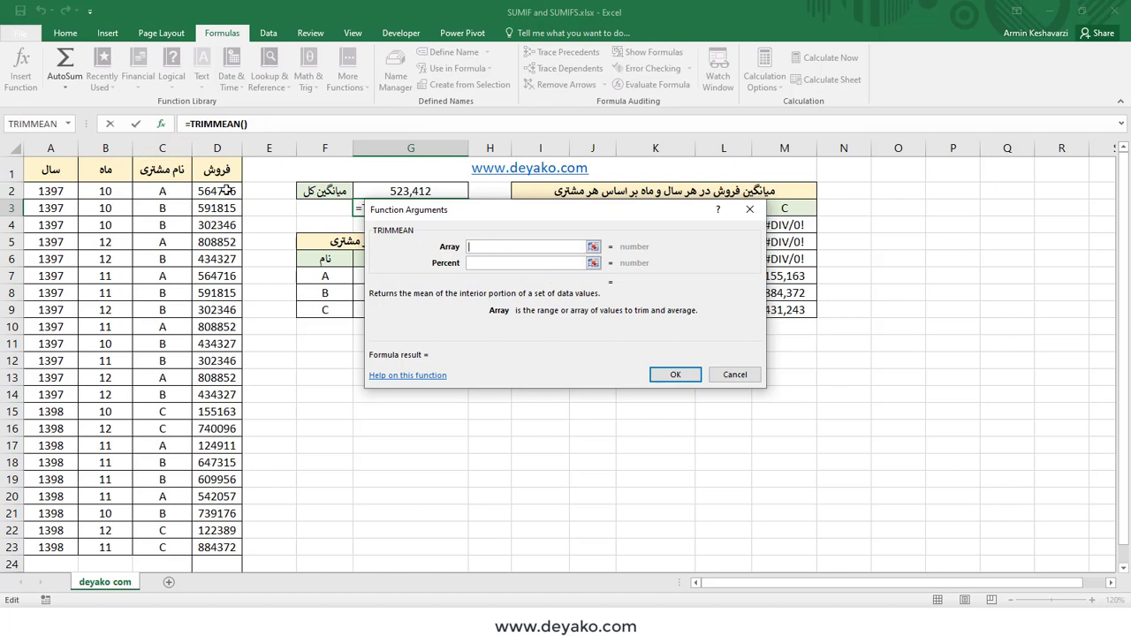
{"action": "left_click_drag", "start_coordinate": [219, 190], "coordinate": [222, 548]}
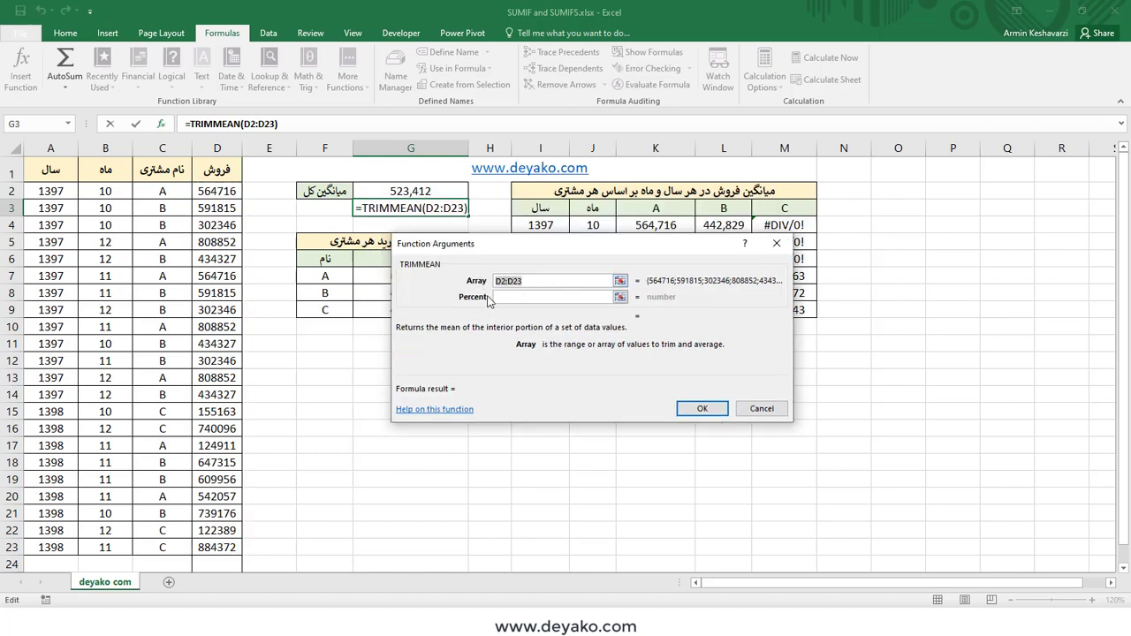
{"action": "left_click", "coordinate": [504, 297]}
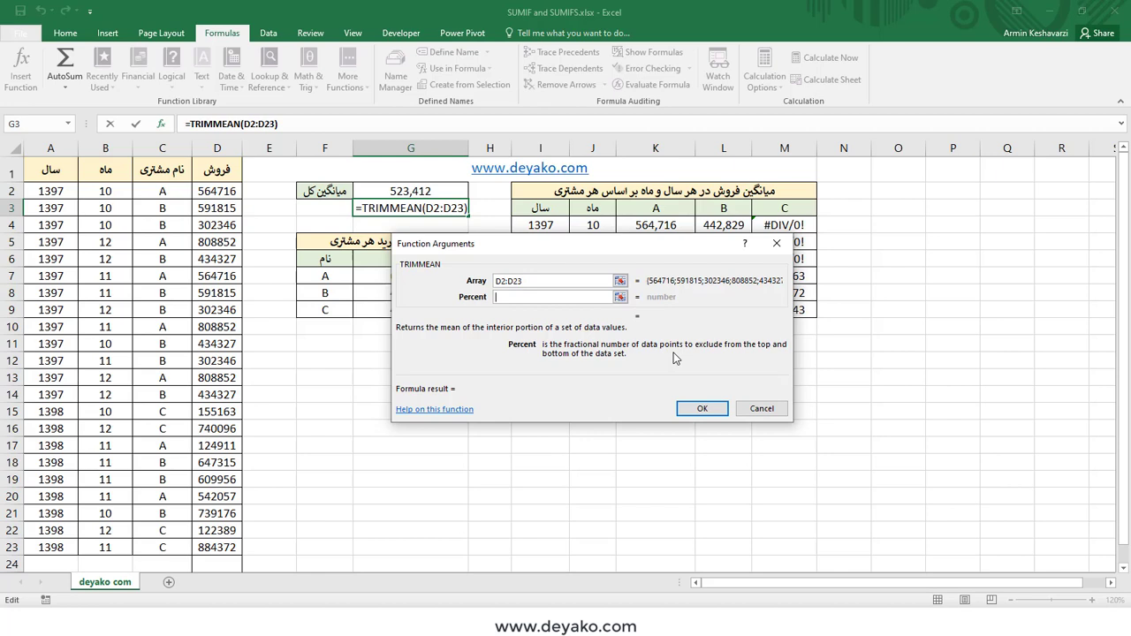
{"action": "type", "text": "0"}
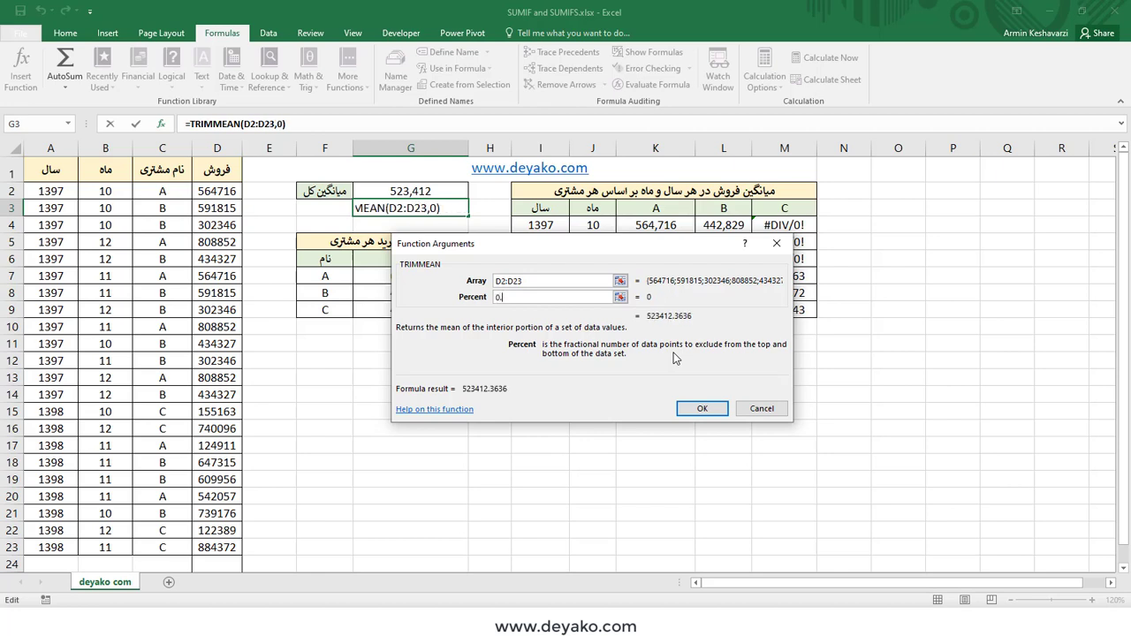
{"action": "type", "text": ".25"}
- Confirm the TRIMMEAN and copy G2's number format onto G3 with Format Painter
{"action": "left_click", "coordinate": [700, 408]}
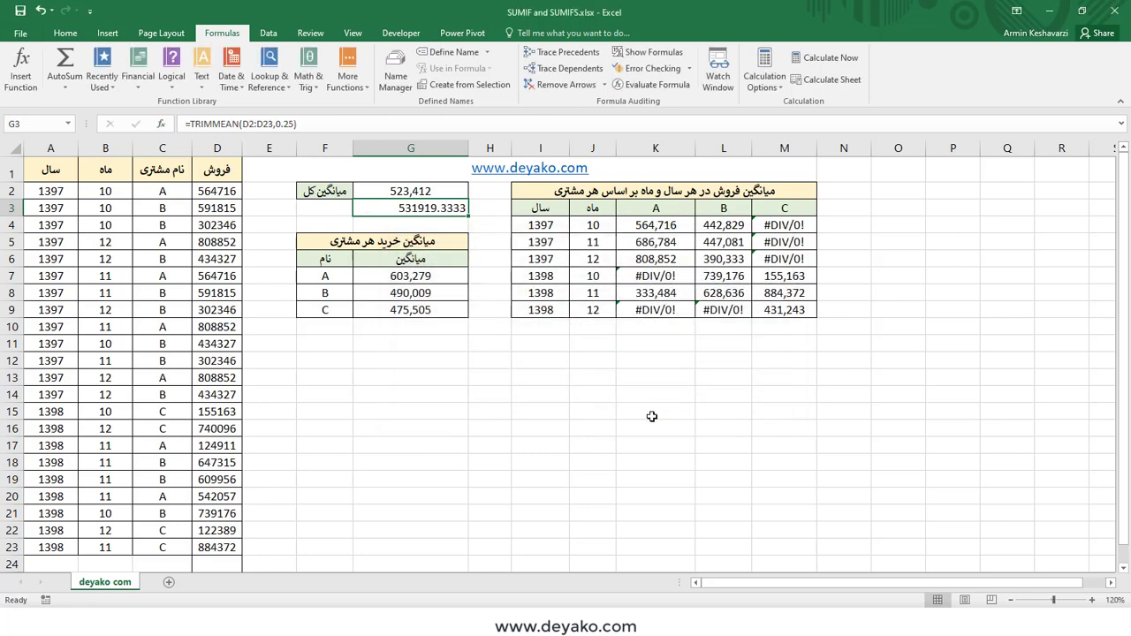
{"action": "left_click", "coordinate": [60, 33]}
{"action": "left_click", "coordinate": [284, 78]}
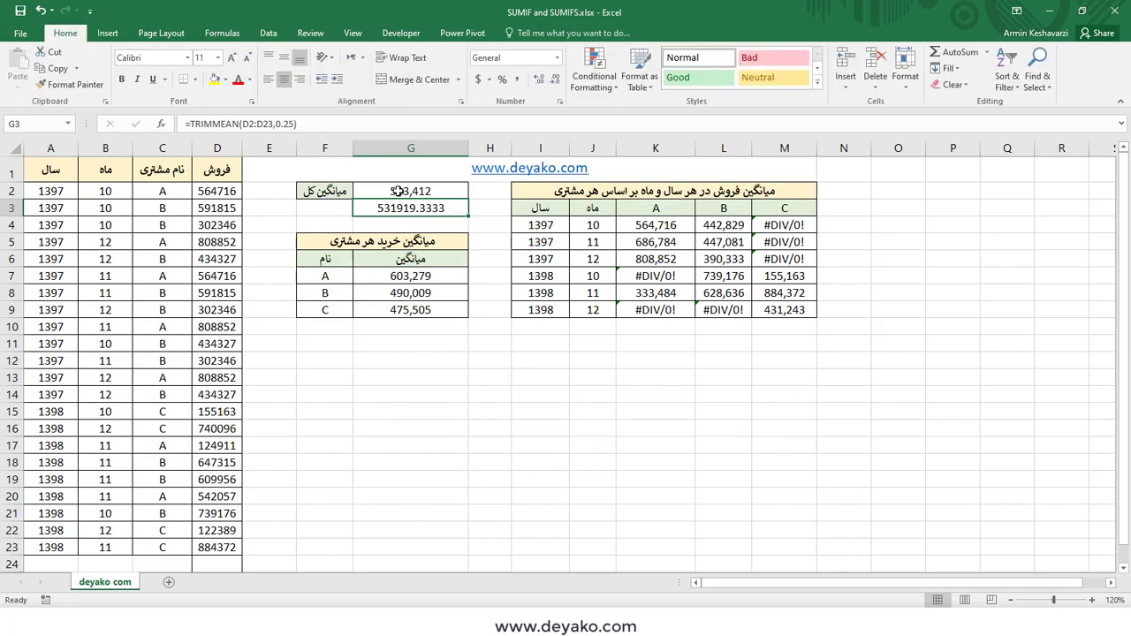
{"action": "left_click", "coordinate": [398, 191], "text": "shift"}
{"action": "left_click", "coordinate": [69, 84]}
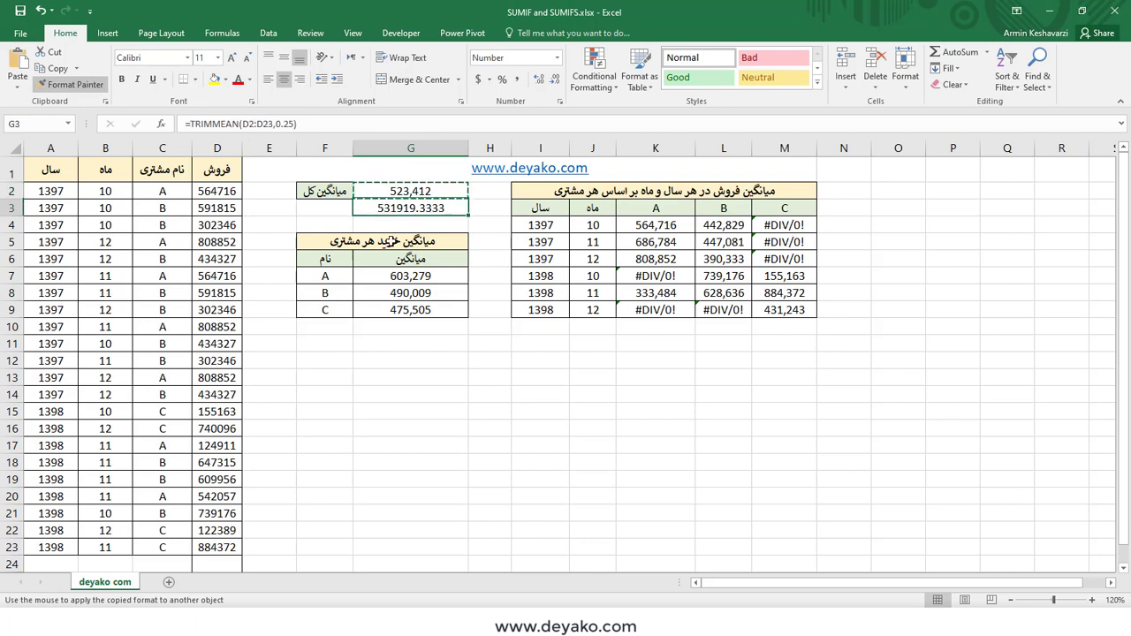
{"action": "left_click", "coordinate": [449, 213]}
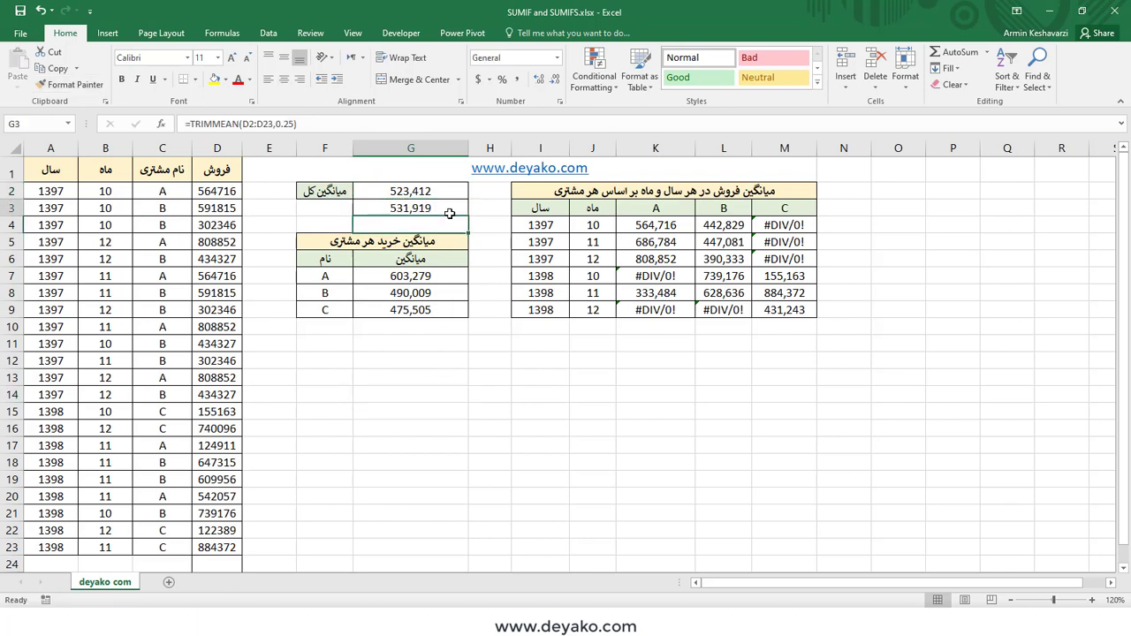
{"action": "left_click", "coordinate": [448, 212]}
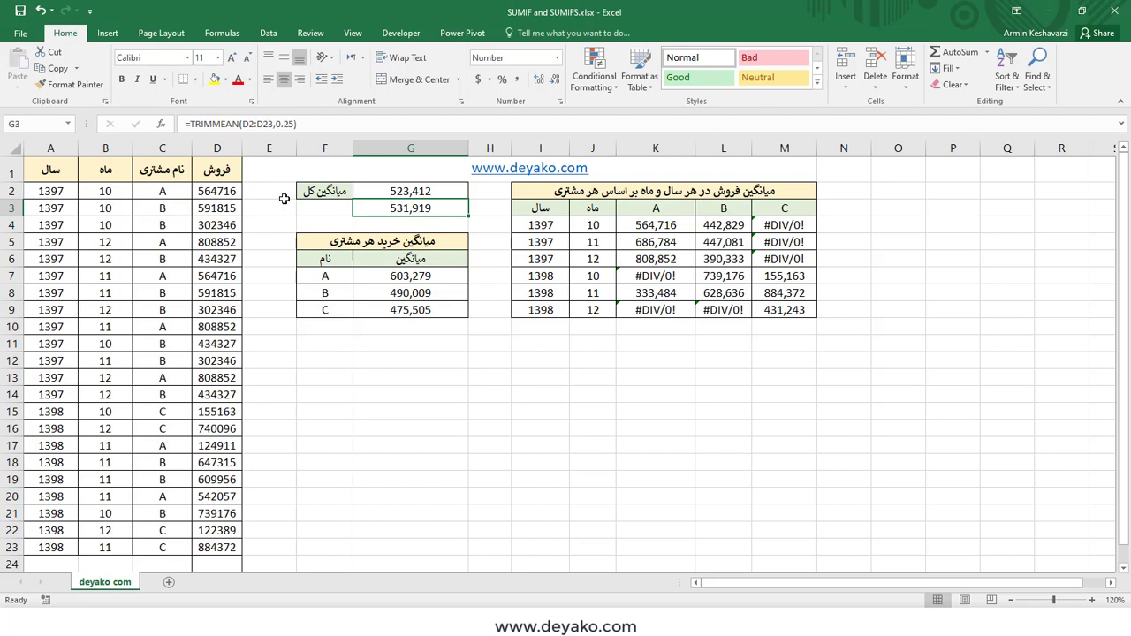
- Recommit G3's TRIMMEAN(D2:D23,0.25) formula, then delete it
{"action": "left_click_drag", "start_coordinate": [189, 124], "coordinate": [317, 128]}
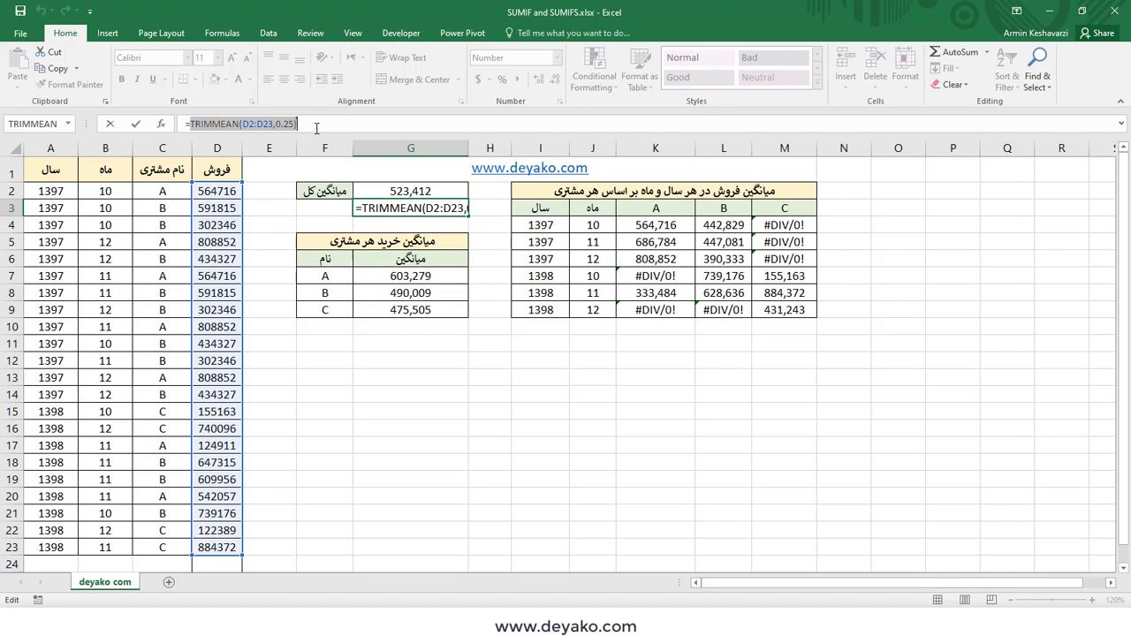
{"action": "key", "text": "ctrl+Return"}
{"action": "key", "text": "Delete"}
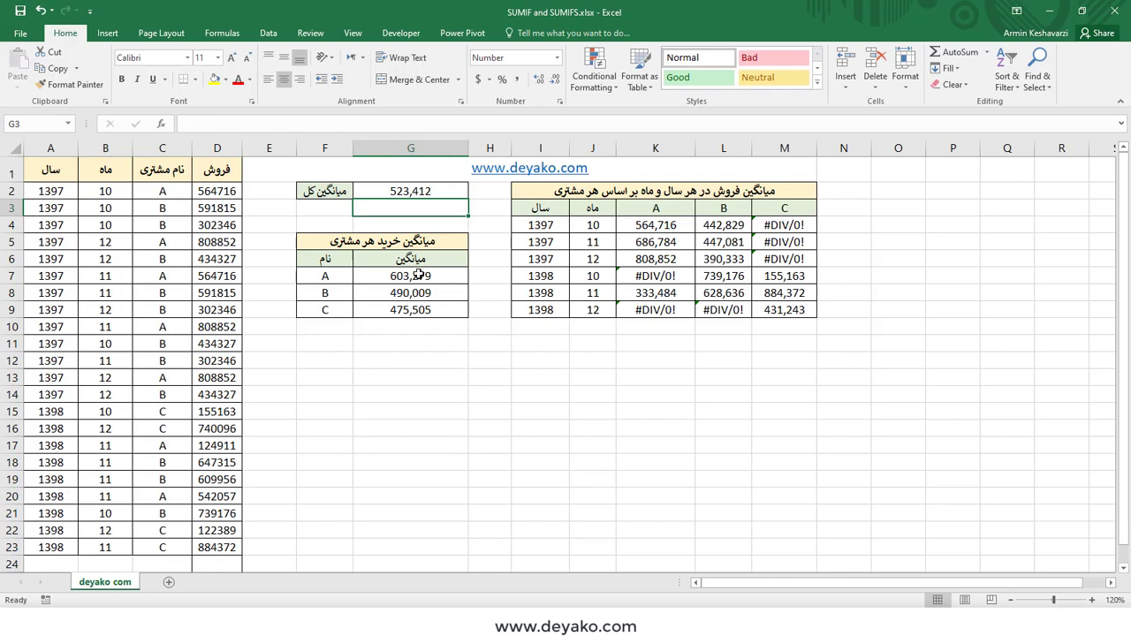
{"action": "left_click", "coordinate": [448, 275]}
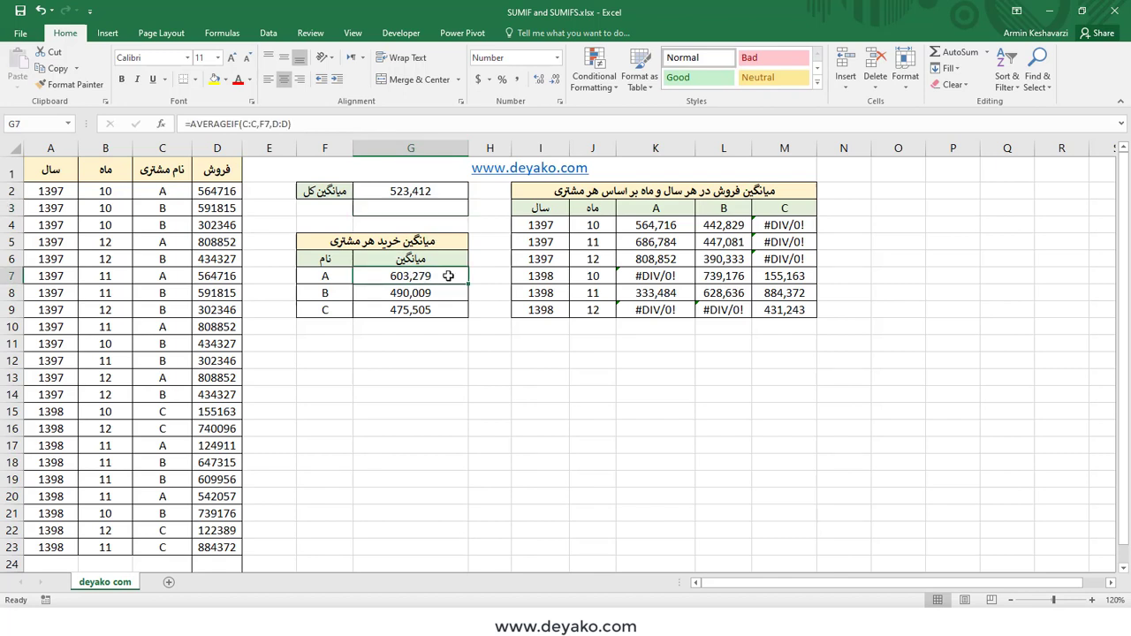
{"action": "left_click", "coordinate": [236, 123]}
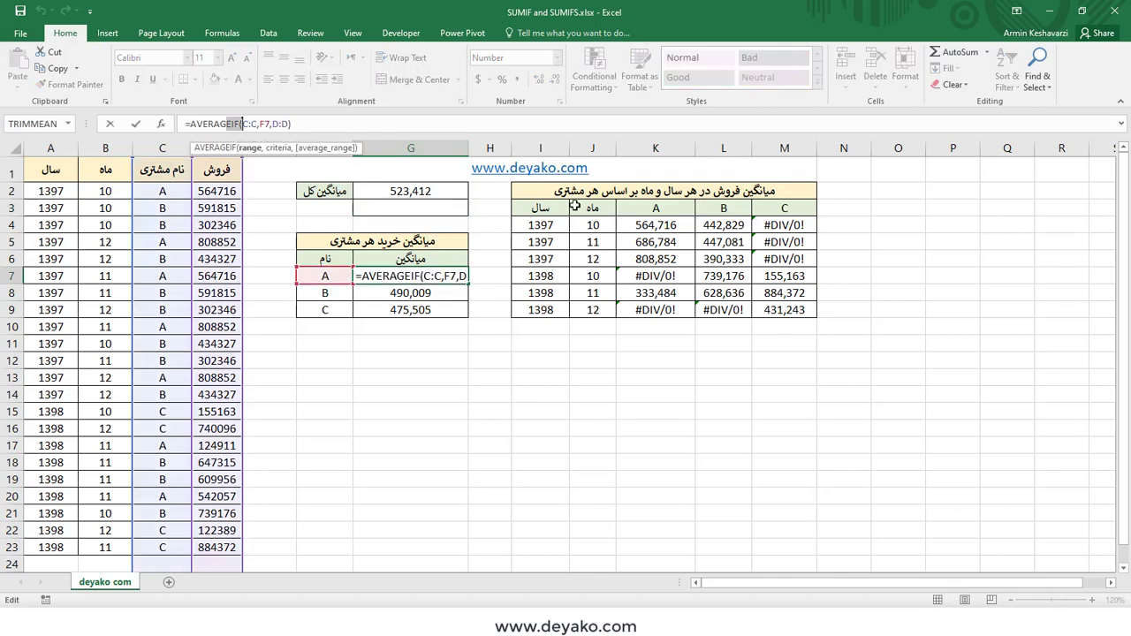
{"action": "key", "text": "Escape"}
{"action": "left_click", "coordinate": [650, 225]}
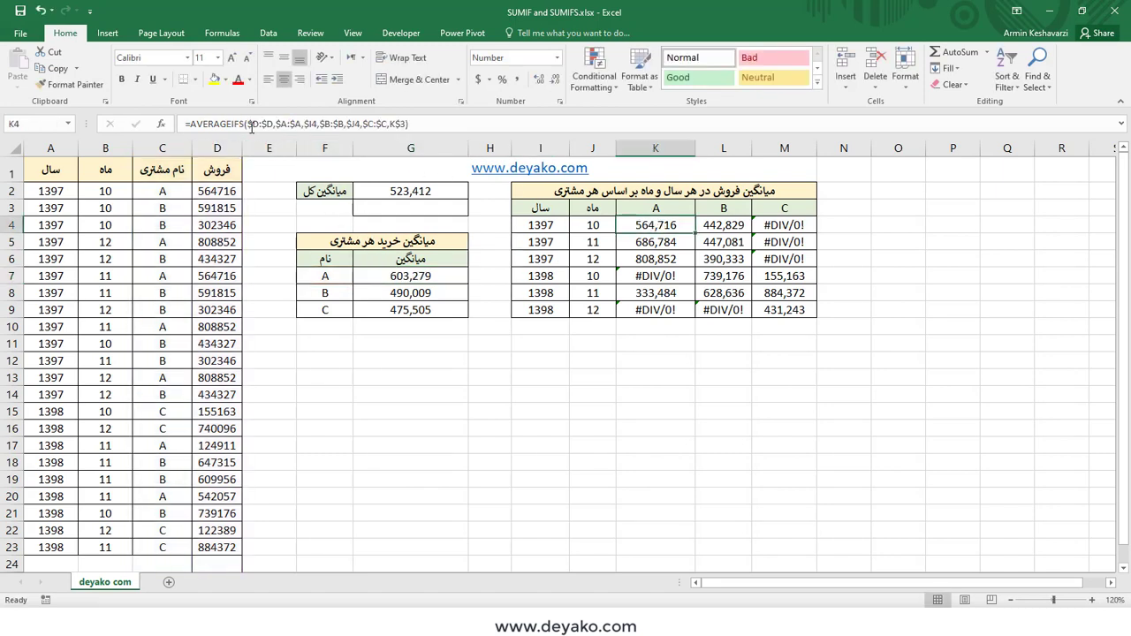
{"action": "left_click", "coordinate": [400, 273]}
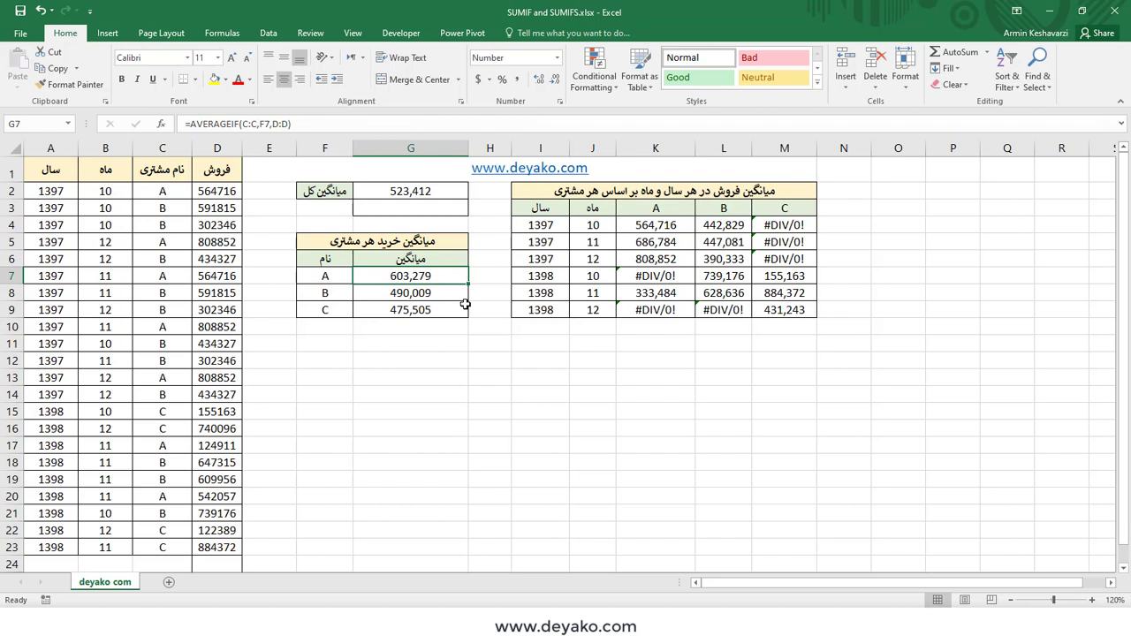
{"action": "left_click", "coordinate": [515, 274]}
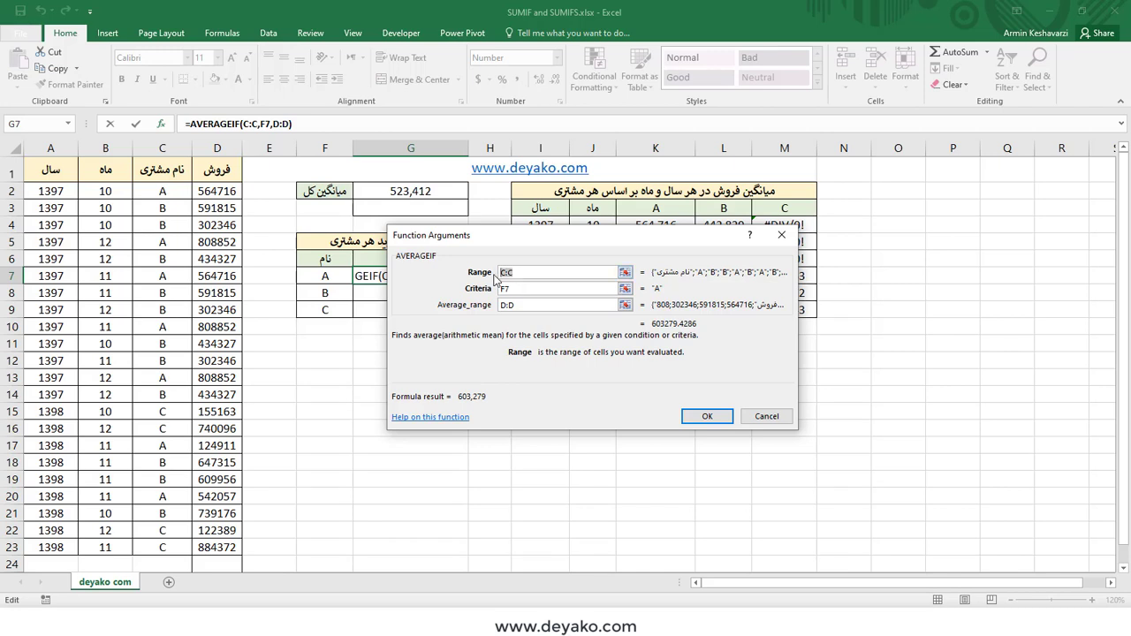
{"action": "left_click", "coordinate": [501, 290]}
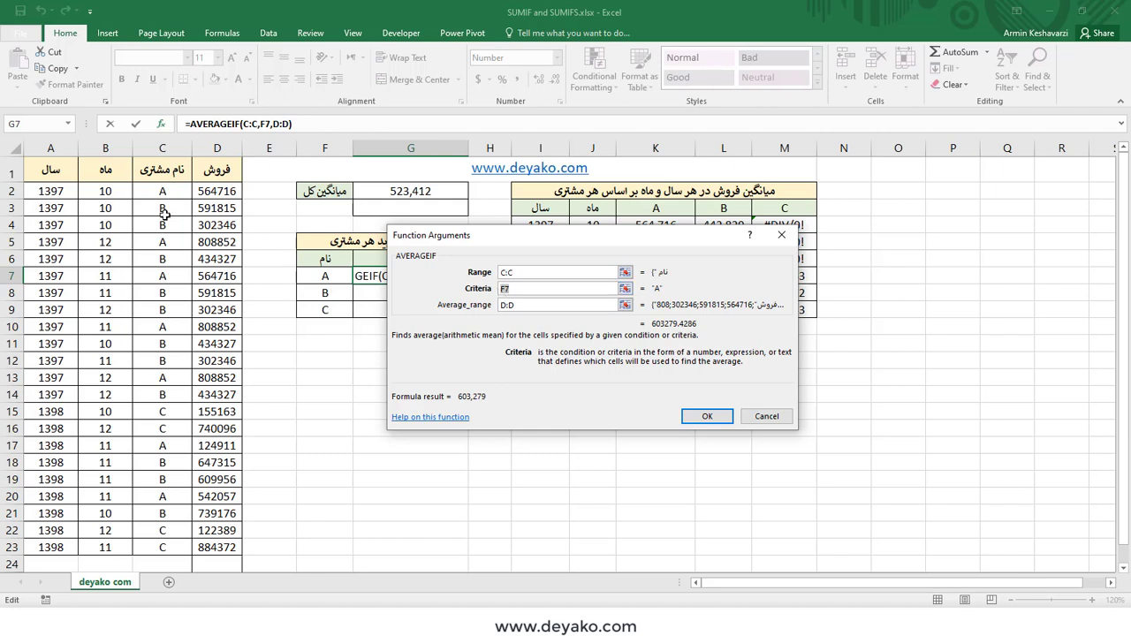
{"action": "left_click", "coordinate": [534, 275]}
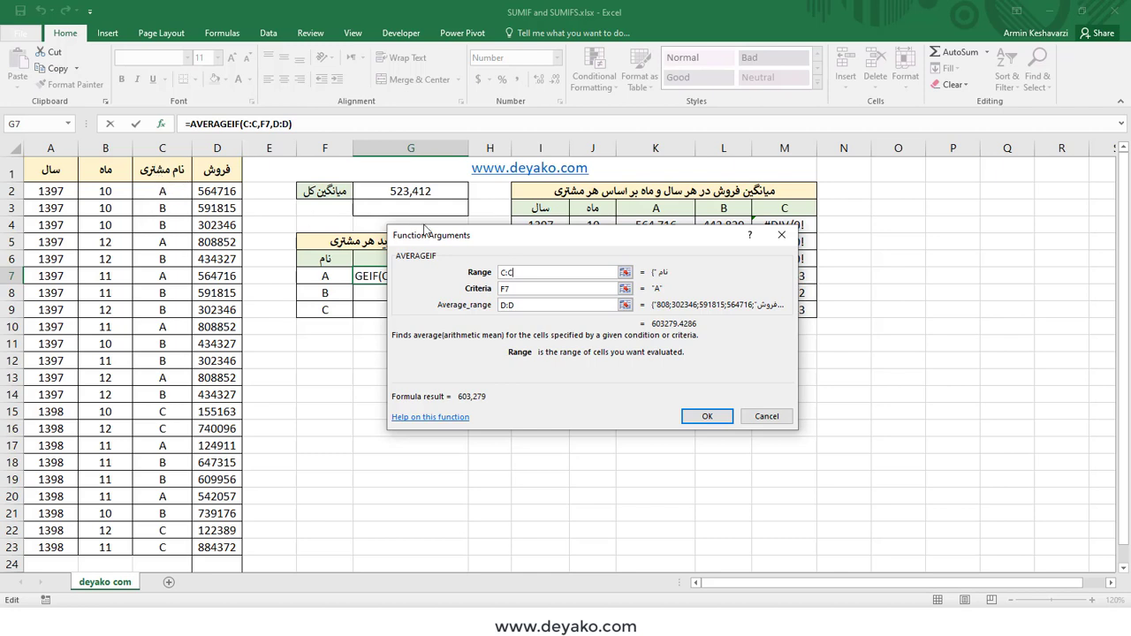
{"action": "left_click", "coordinate": [514, 289]}
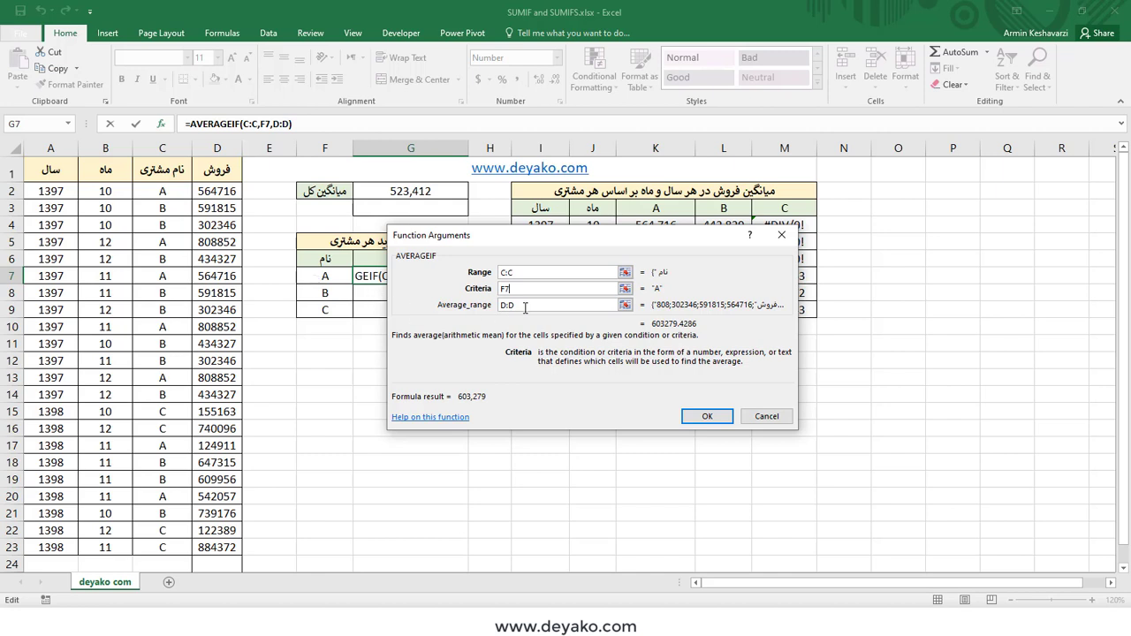
{"action": "left_click", "coordinate": [525, 304]}
{"action": "left_click_drag", "start_coordinate": [520, 305], "coordinate": [496, 308]}
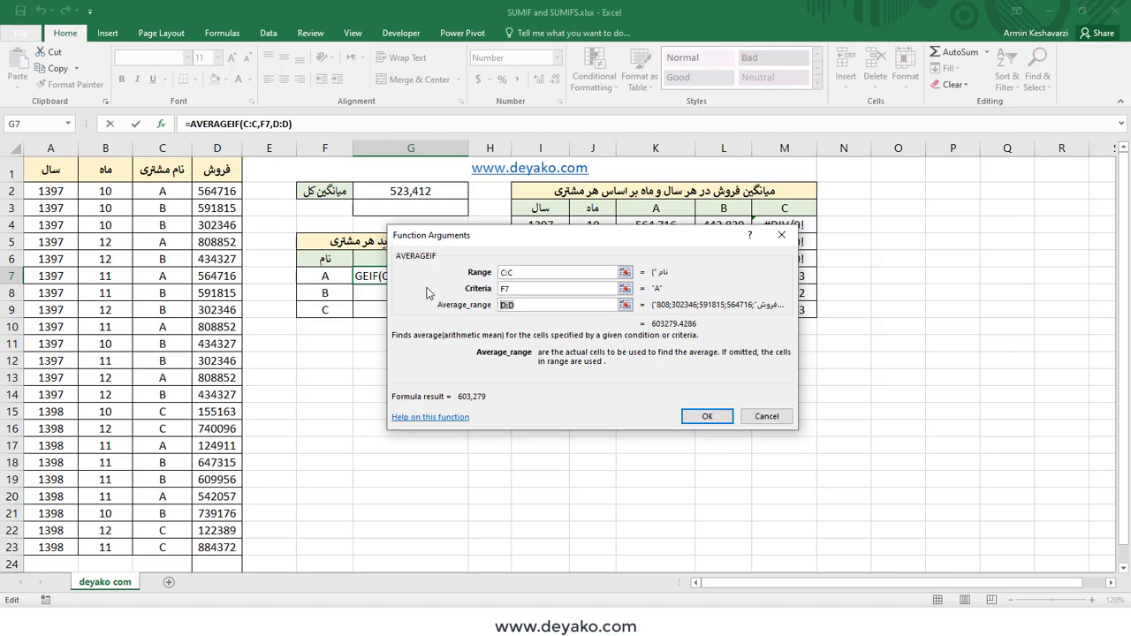
{"action": "left_click", "coordinate": [707, 416]}
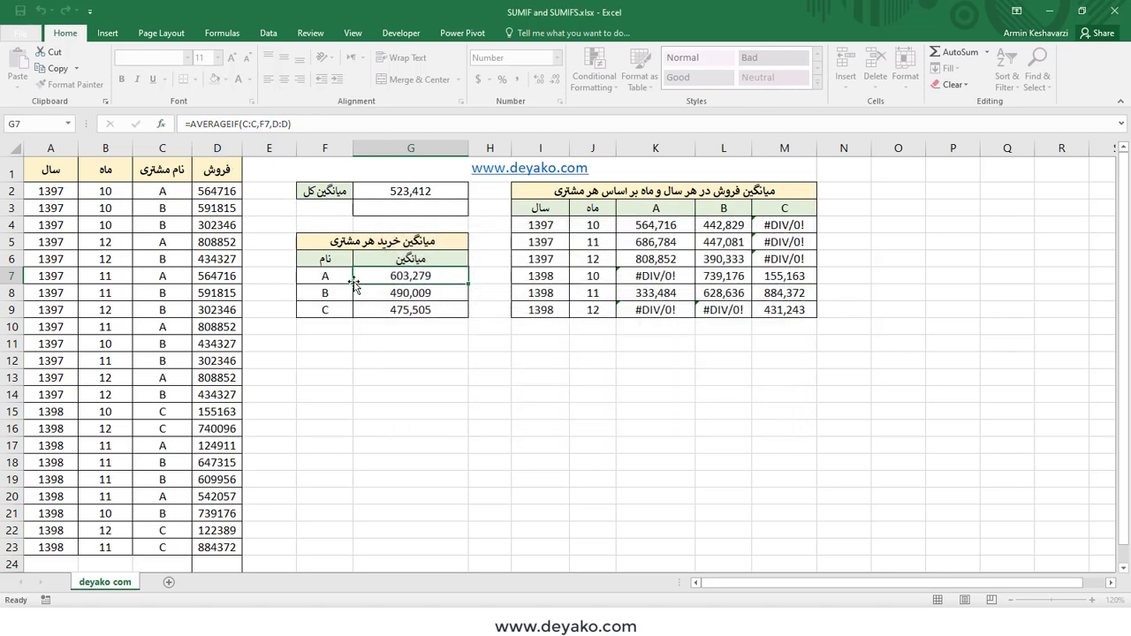
{"action": "left_click_drag", "start_coordinate": [167, 192], "coordinate": [216, 191]}
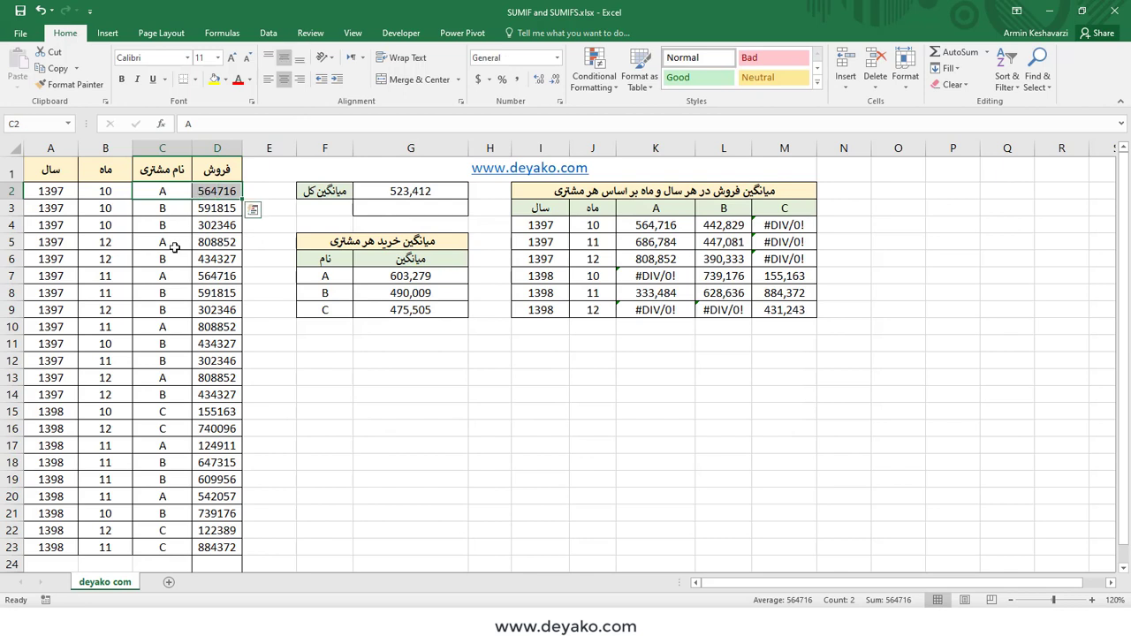
{"action": "left_click_drag", "start_coordinate": [162, 242], "coordinate": [212, 242], "text": "ctrl"}
{"action": "left_click_drag", "start_coordinate": [177, 275], "coordinate": [212, 277], "text": "ctrl"}
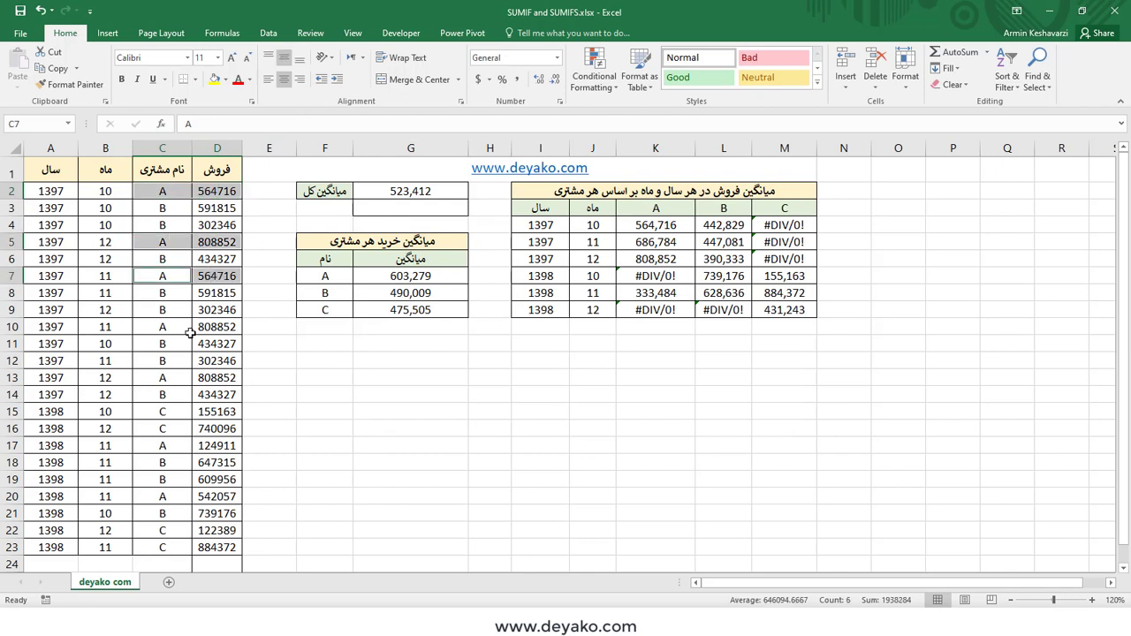
{"action": "left_click_drag", "start_coordinate": [150, 327], "coordinate": [208, 326], "text": "ctrl"}
{"action": "left_click_drag", "start_coordinate": [159, 378], "coordinate": [200, 379], "text": "ctrl"}
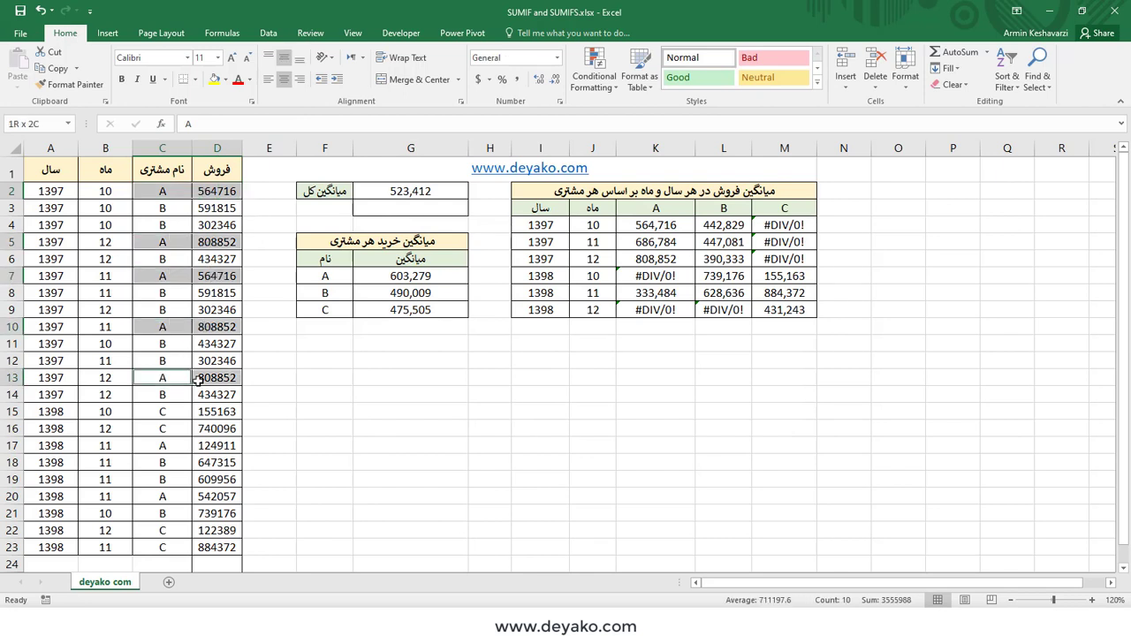
{"action": "left_click_drag", "start_coordinate": [145, 445], "coordinate": [212, 445], "text": "ctrl"}
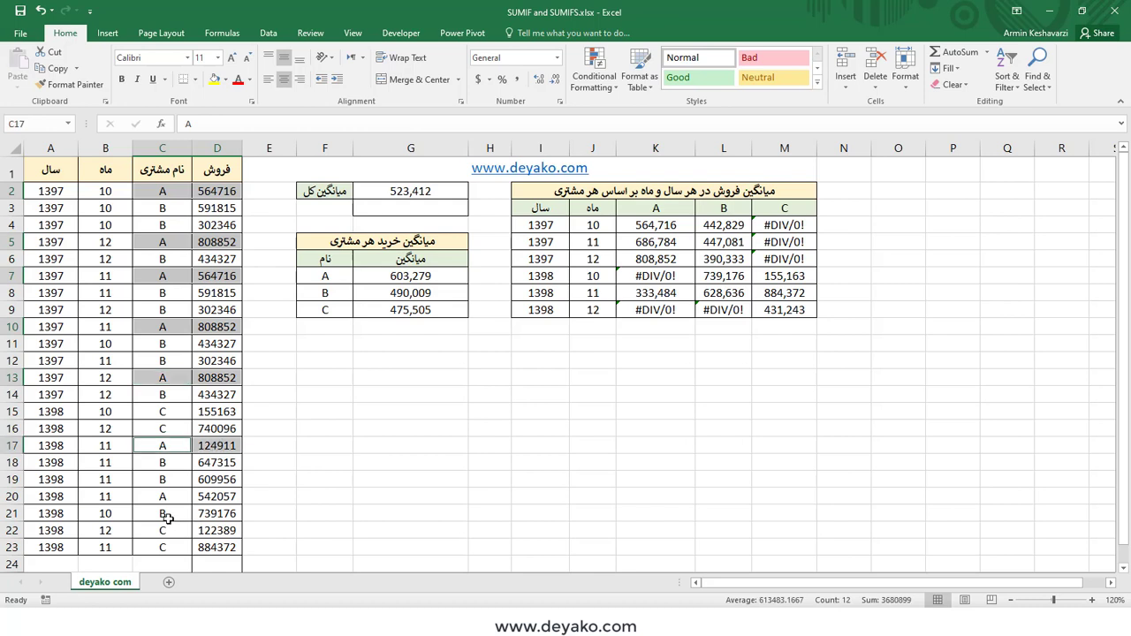
{"action": "left_click_drag", "start_coordinate": [154, 495], "coordinate": [205, 496], "text": "ctrl"}
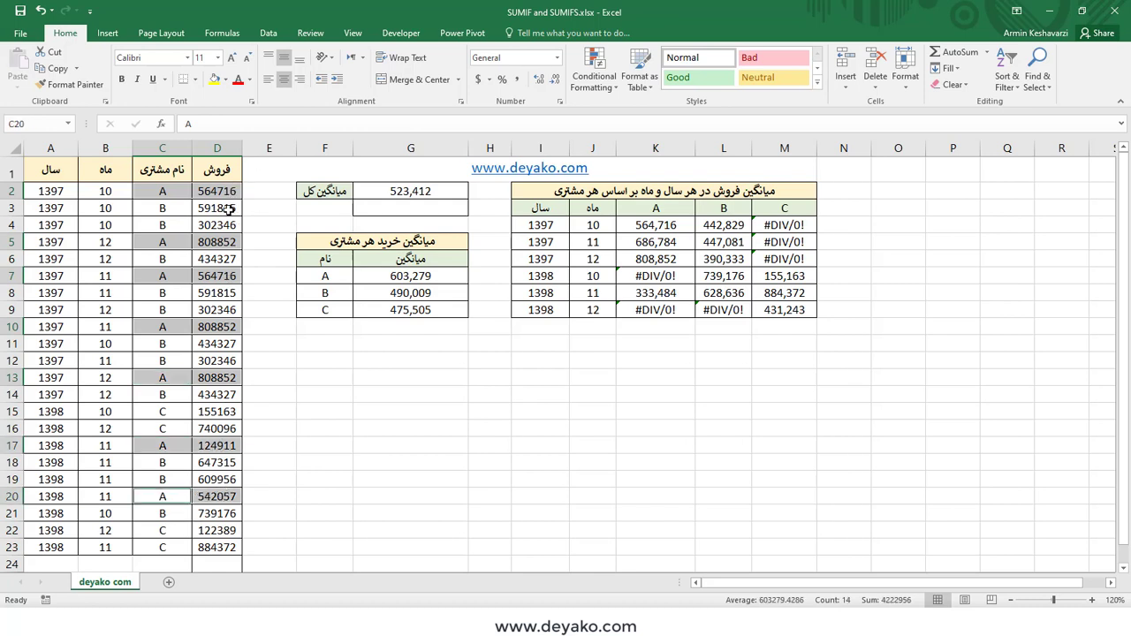
{"action": "left_click", "coordinate": [398, 292]}
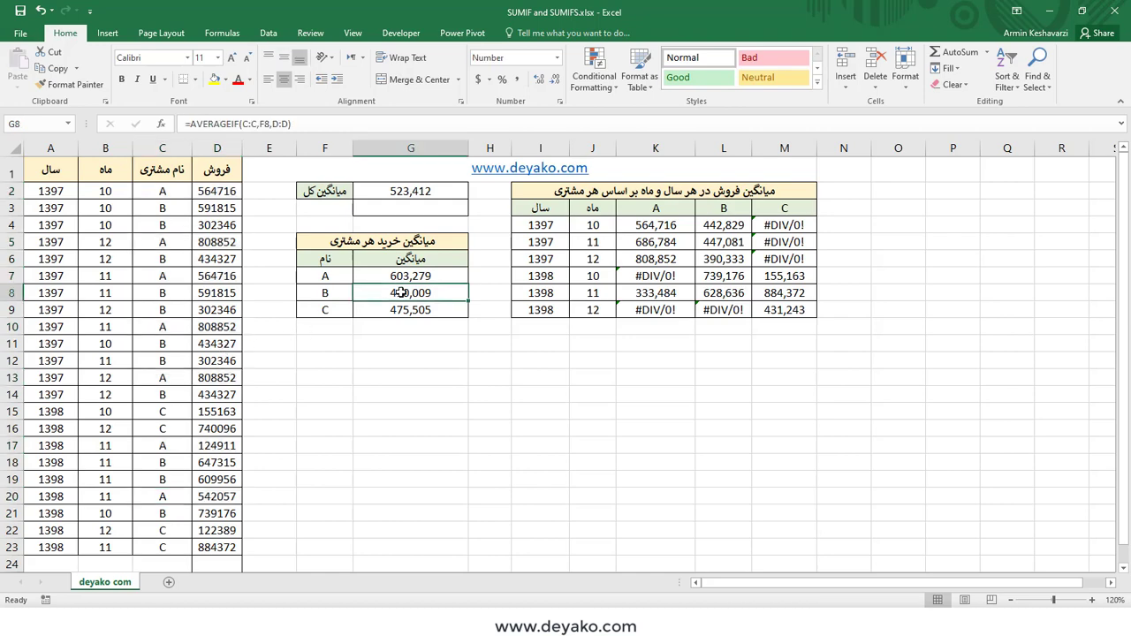
{"action": "left_click", "coordinate": [287, 125]}
{"action": "key", "text": "Return"}
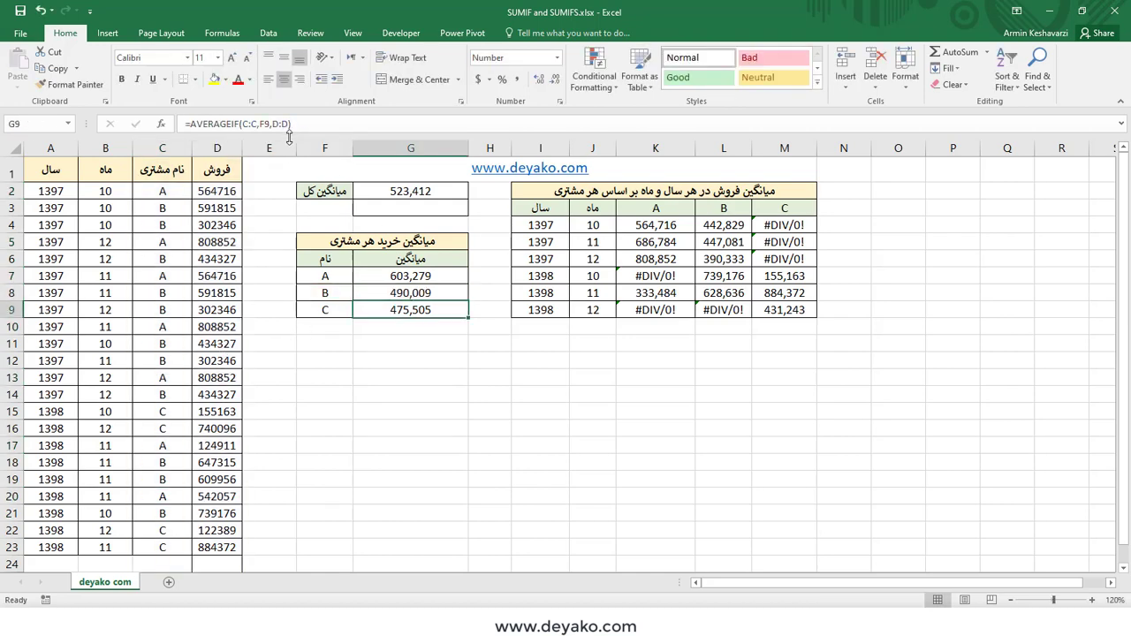
{"action": "key", "text": "Return"}
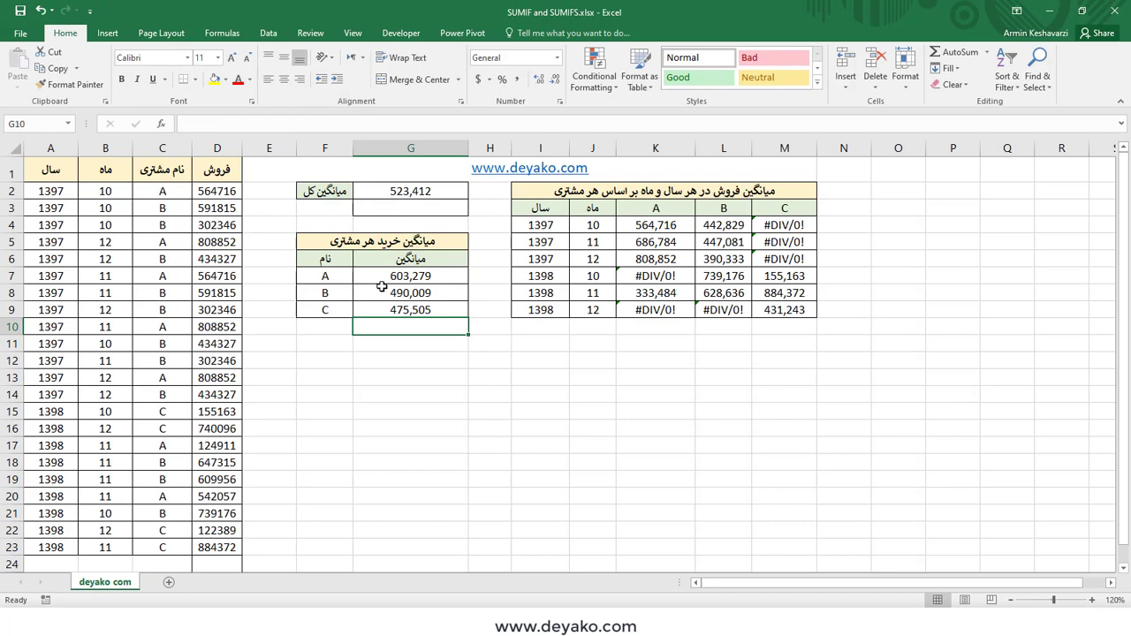
{"action": "left_click_drag", "start_coordinate": [329, 278], "coordinate": [405, 310]}
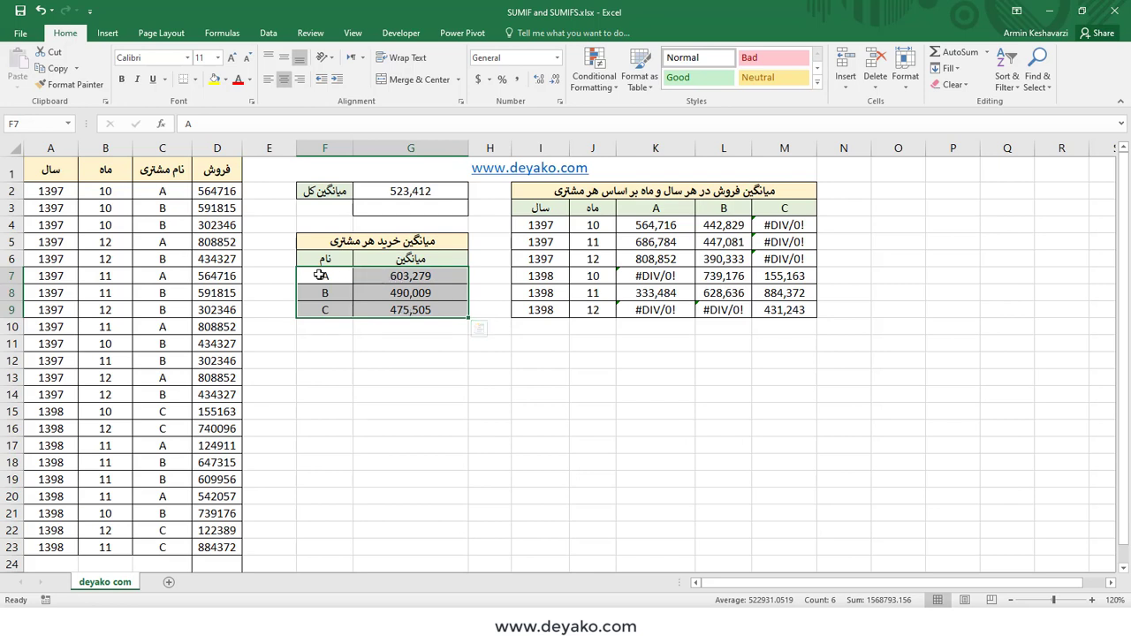
{"action": "mouse_move", "coordinate": [318, 275]}
{"action": "left_mouse_down"}
{"action": "mouse_move", "coordinate": [410, 276]}
{"action": "mouse_move", "coordinate": [399, 292]}
{"action": "mouse_move", "coordinate": [411, 309]}
{"action": "left_mouse_up"}
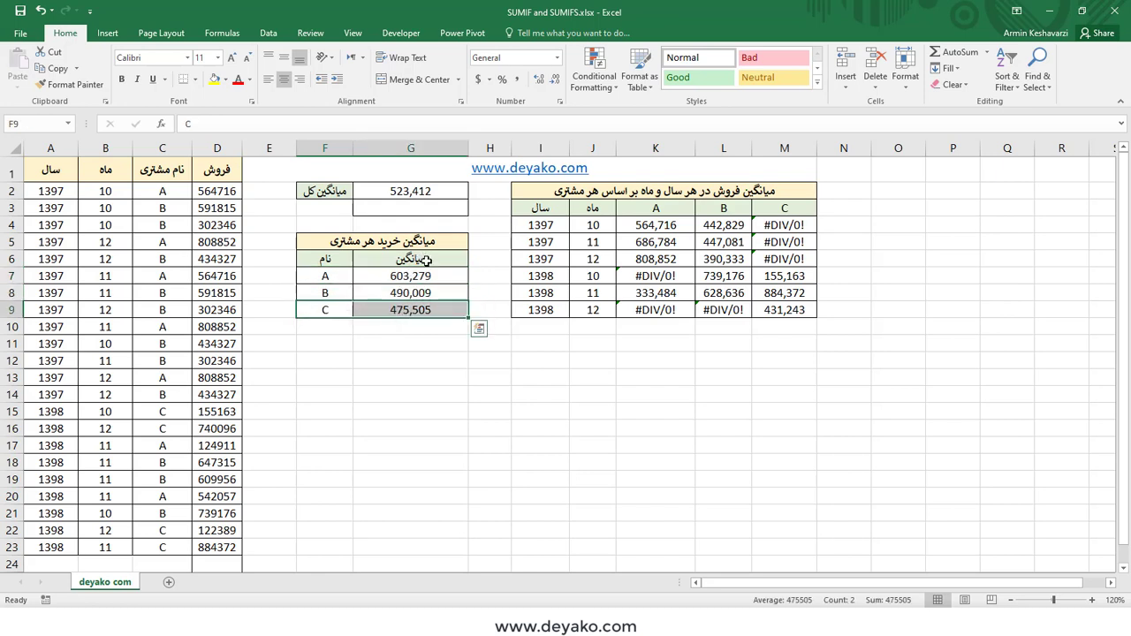
{"action": "left_click", "coordinate": [431, 276]}
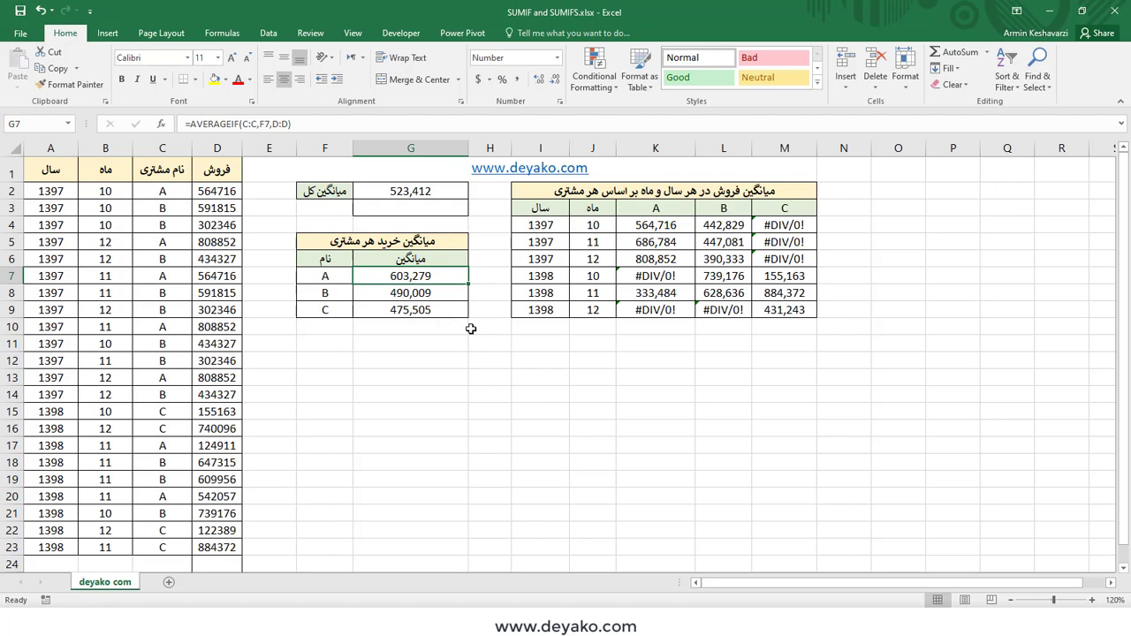
{"action": "left_click", "coordinate": [640, 221]}
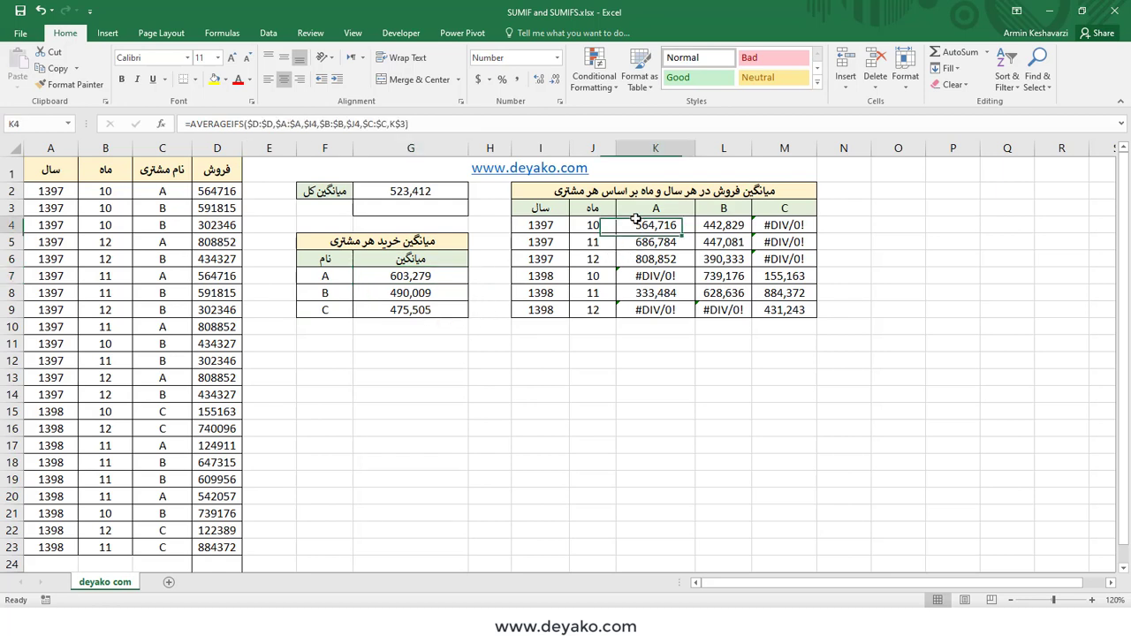
{"action": "left_click", "coordinate": [241, 124]}
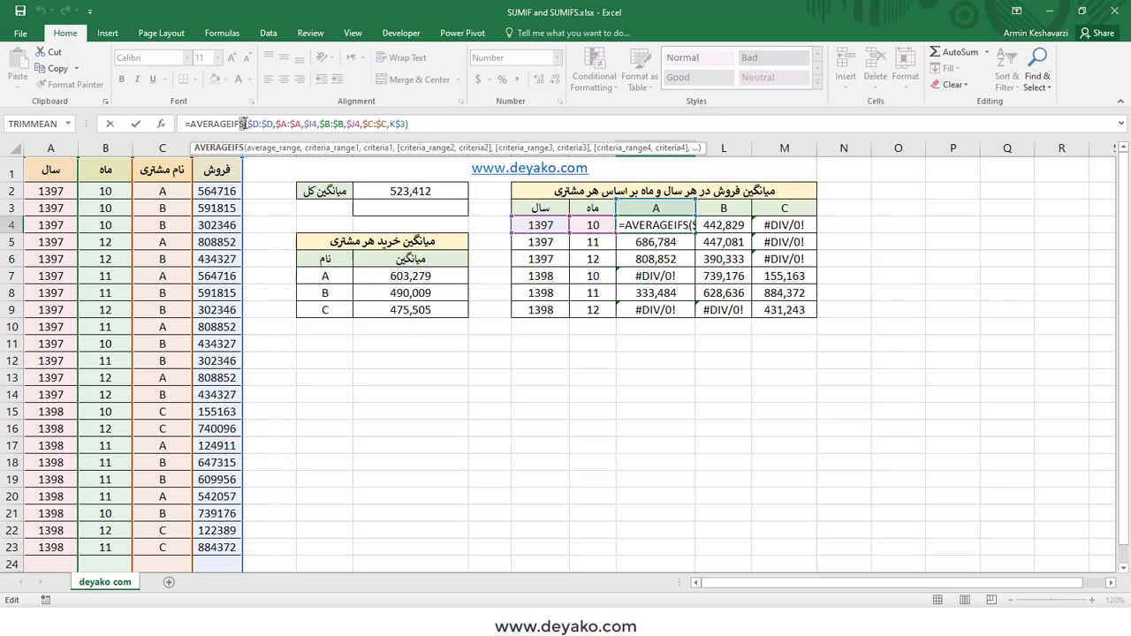
{"action": "left_click", "coordinate": [161, 125]}
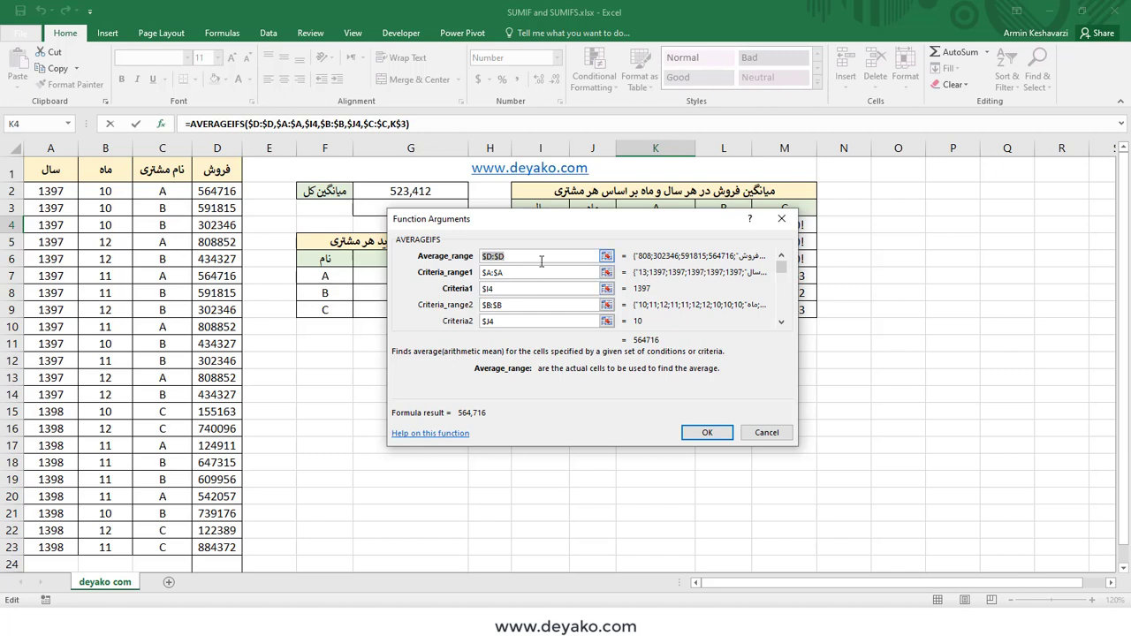
{"action": "left_click", "coordinate": [541, 259]}
{"action": "left_click", "coordinate": [513, 276]}
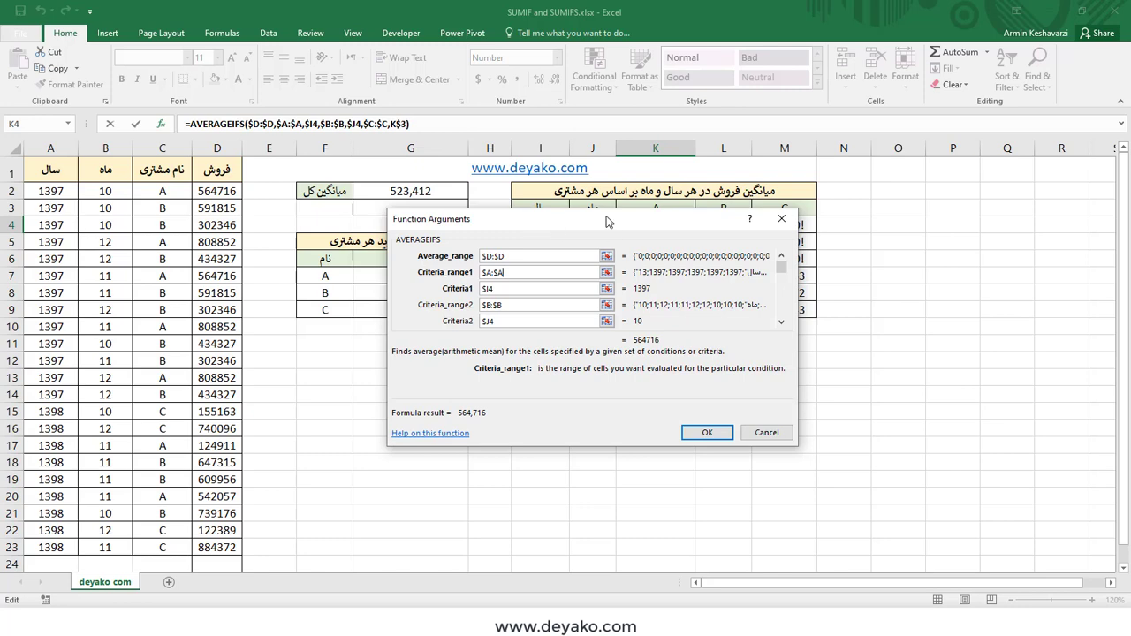
{"action": "left_click_drag", "start_coordinate": [612, 220], "coordinate": [602, 261]}
{"action": "left_click", "coordinate": [517, 328]}
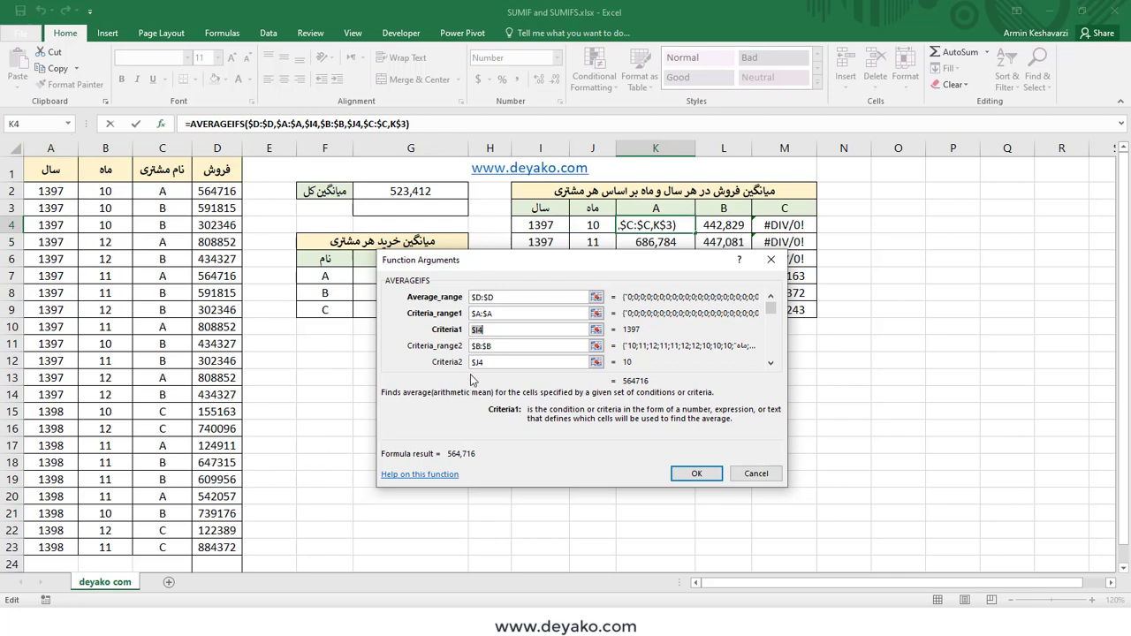
{"action": "left_click", "coordinate": [495, 348]}
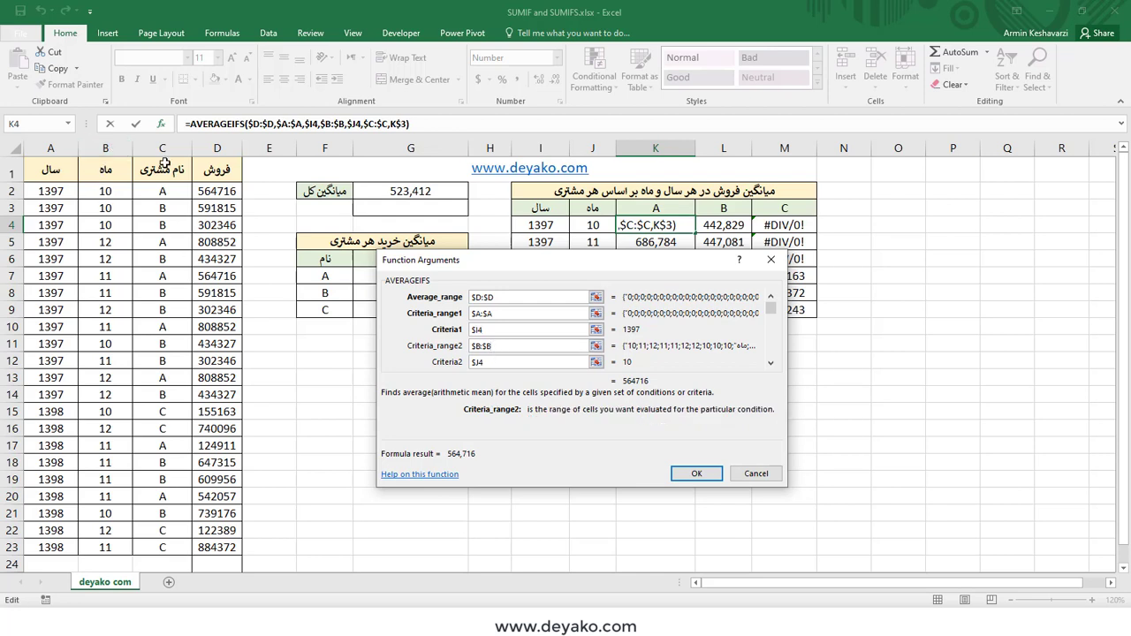
{"action": "left_click", "coordinate": [511, 361]}
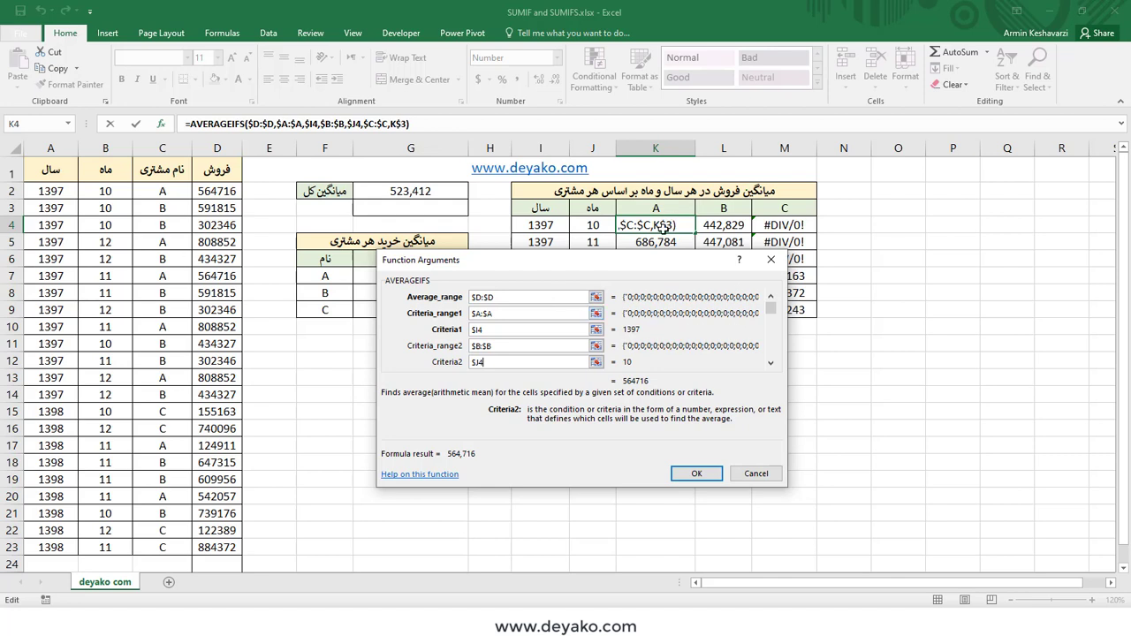
{"action": "key", "text": "Tab"}
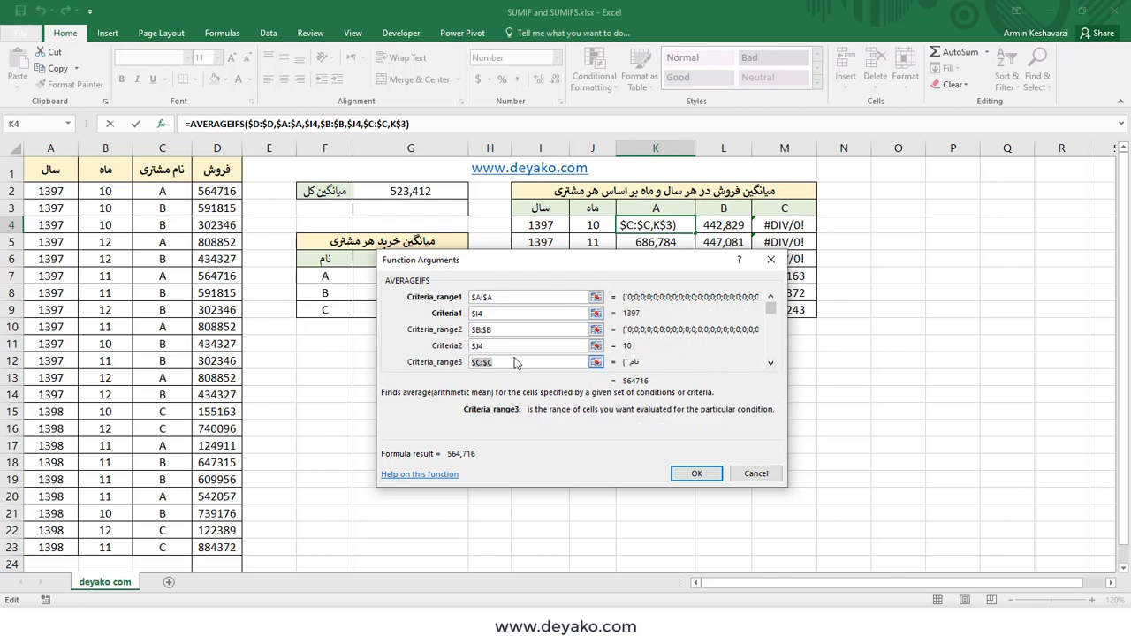
{"action": "left_click", "coordinate": [512, 363]}
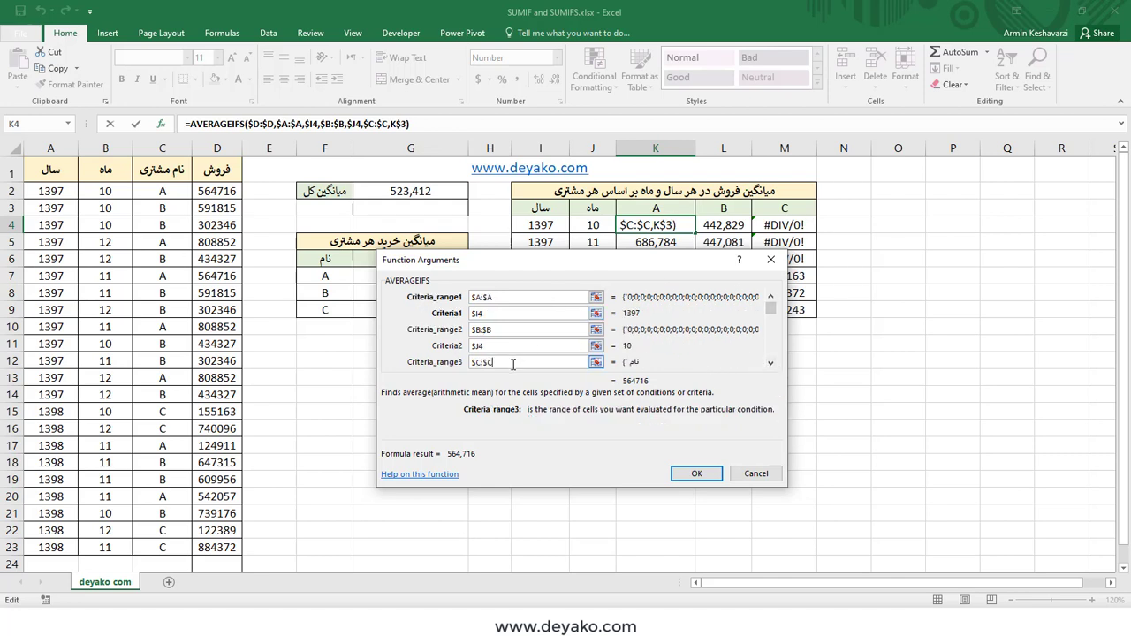
{"action": "left_click", "coordinate": [771, 363]}
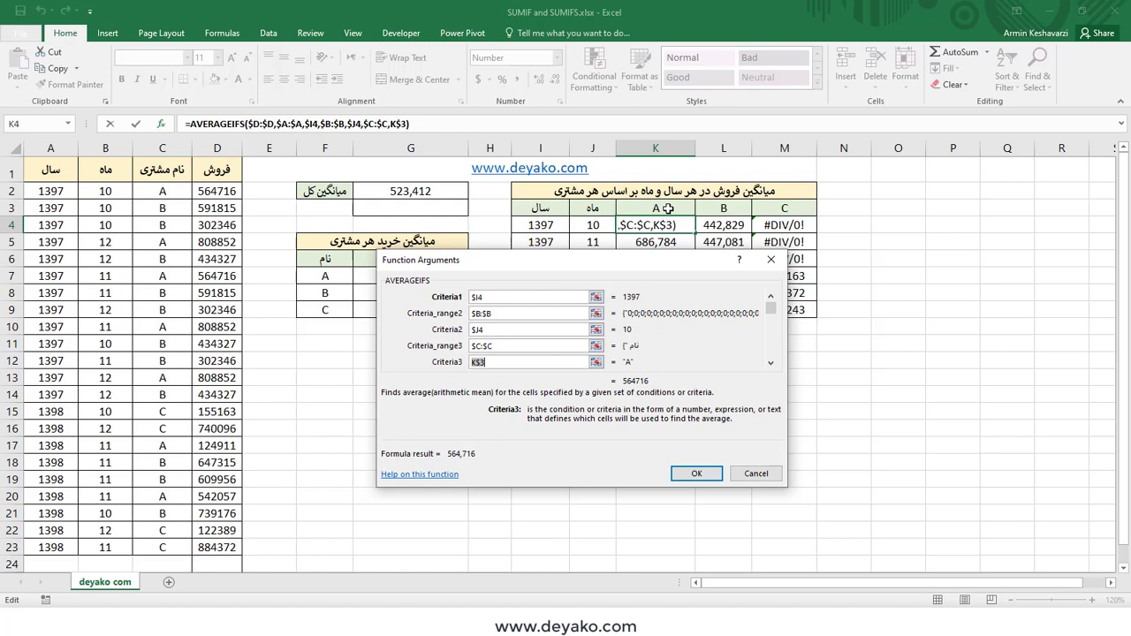
{"action": "left_click", "coordinate": [703, 474]}
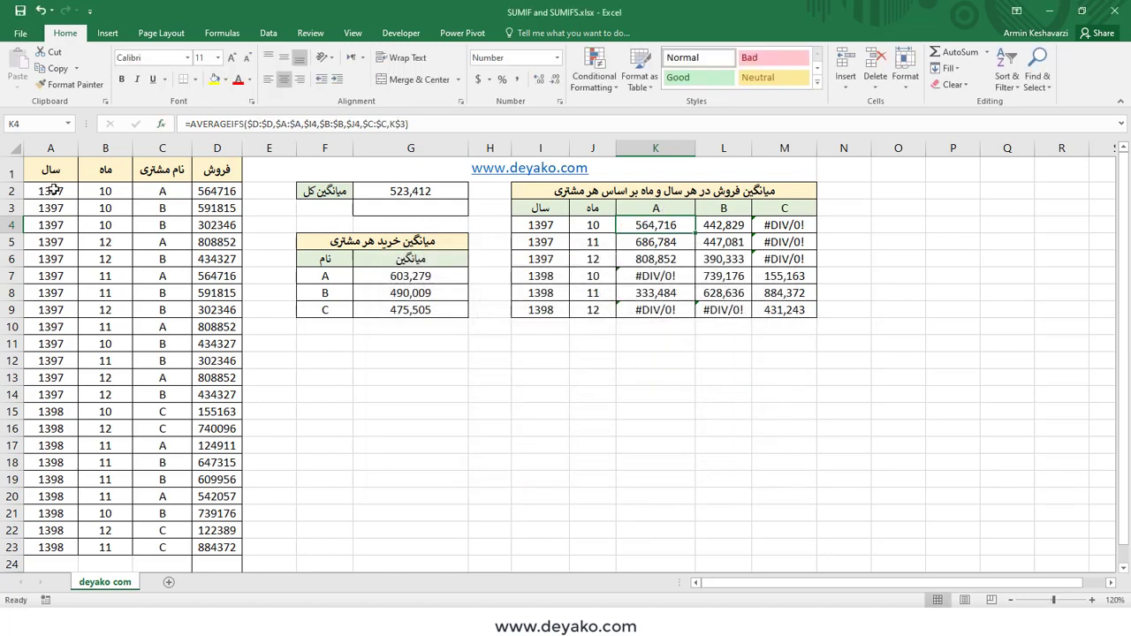
{"action": "left_click_drag", "start_coordinate": [53, 190], "coordinate": [40, 394]}
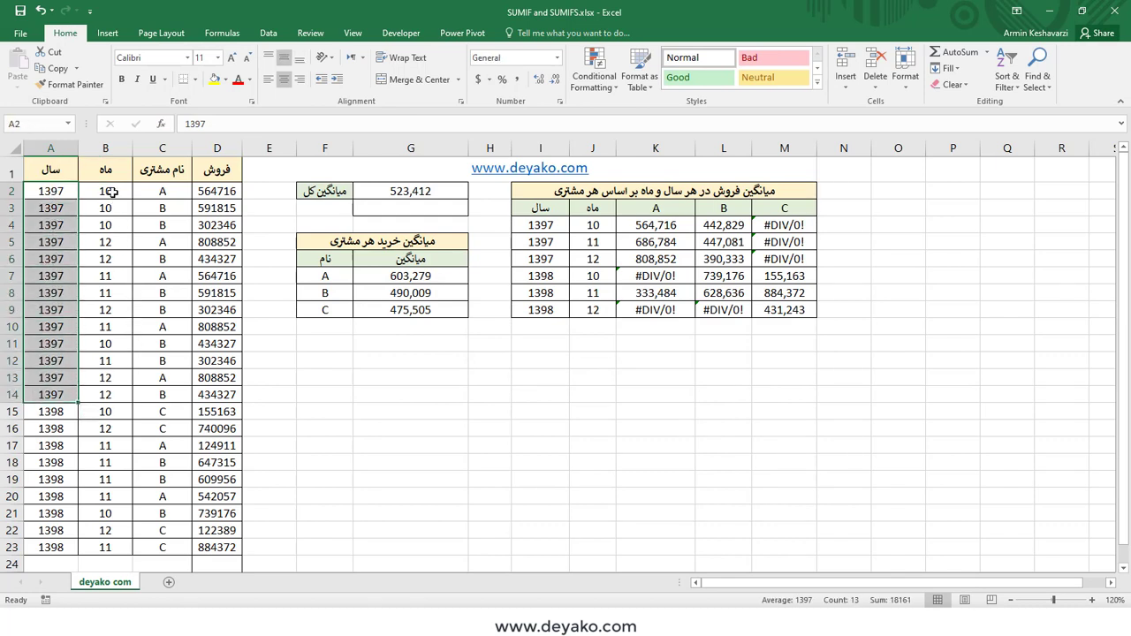
{"action": "left_click_drag", "start_coordinate": [112, 192], "coordinate": [113, 225]}
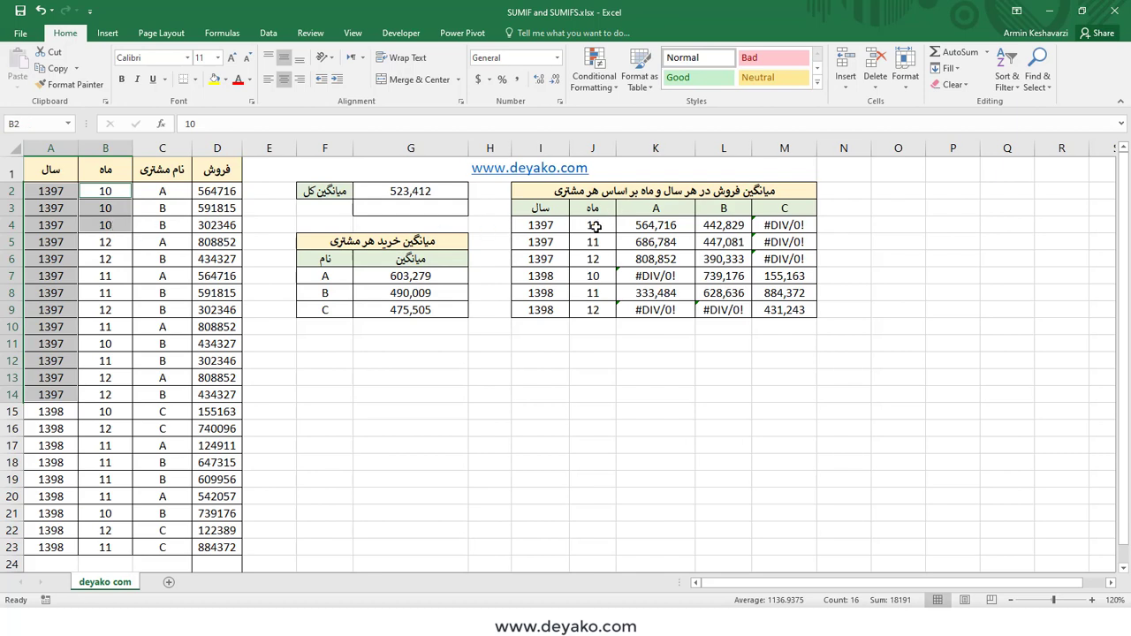
{"action": "left_click", "coordinate": [154, 189]}
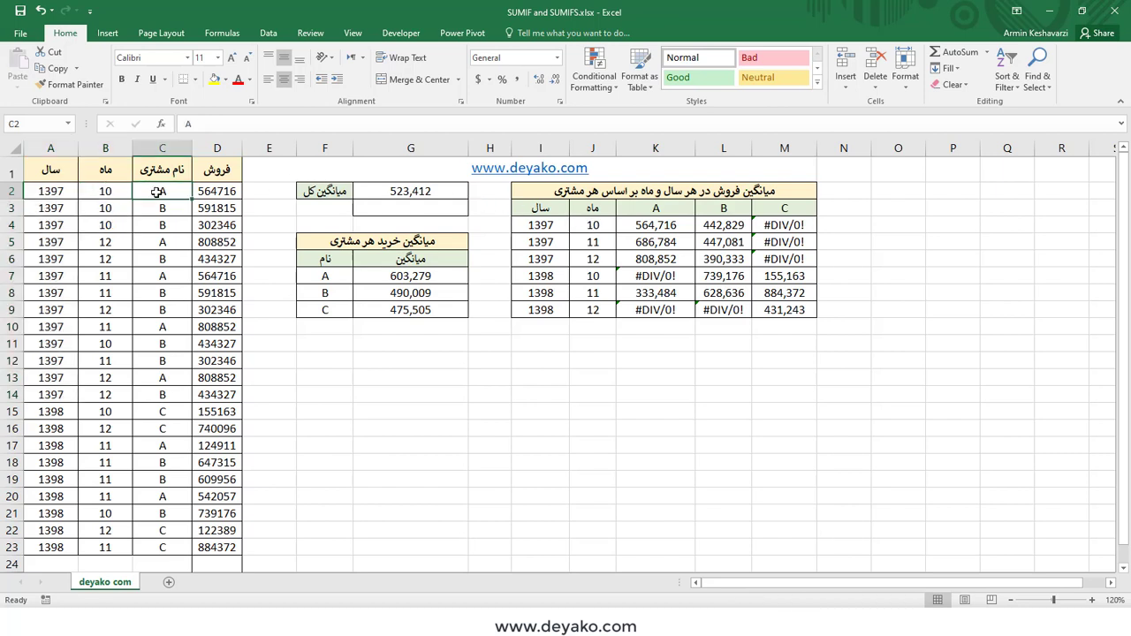
{"action": "left_click", "coordinate": [223, 190], "text": "ctrl"}
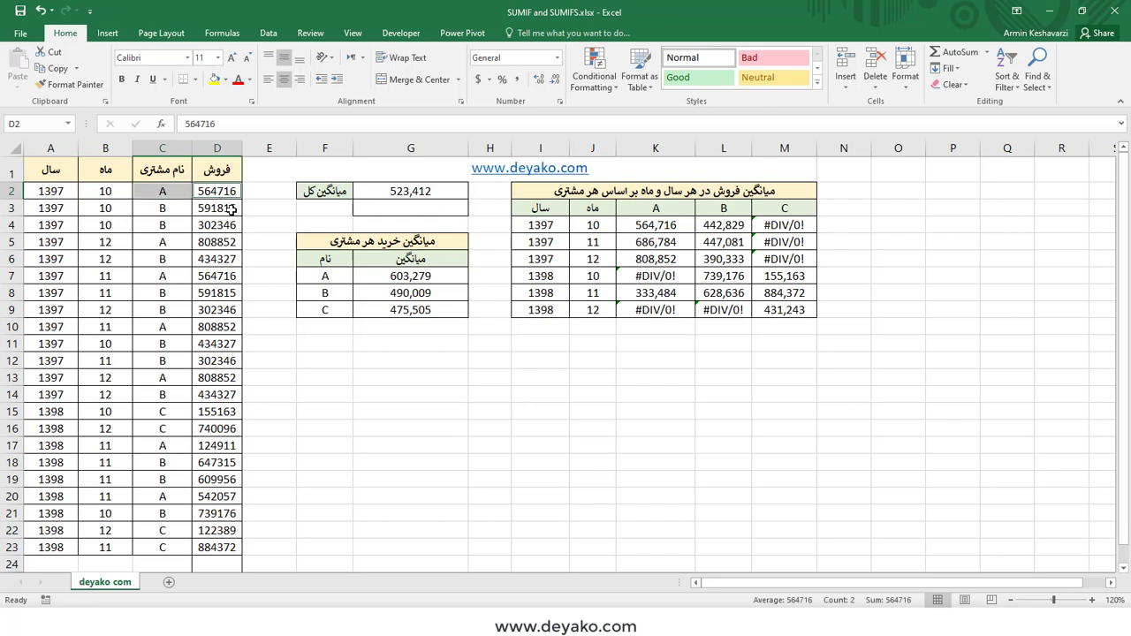
{"action": "left_click", "coordinate": [686, 227]}
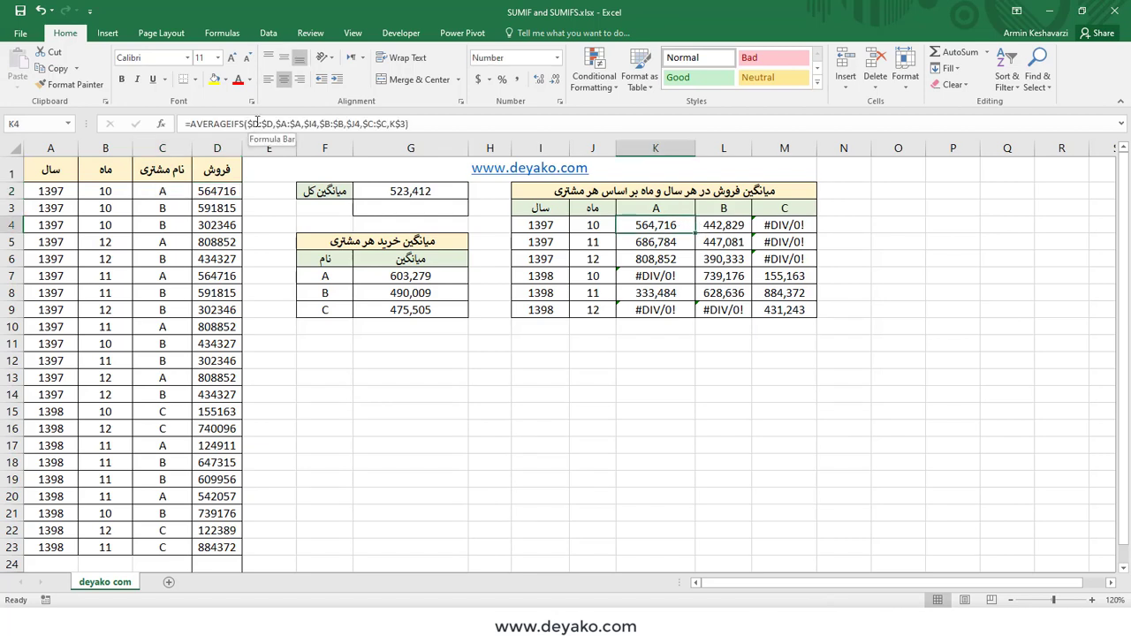
- Fill K4's AVERAGEIFS formula across the year/month/customer table to M9
{"action": "left_click_drag", "start_coordinate": [249, 124], "coordinate": [409, 124]}
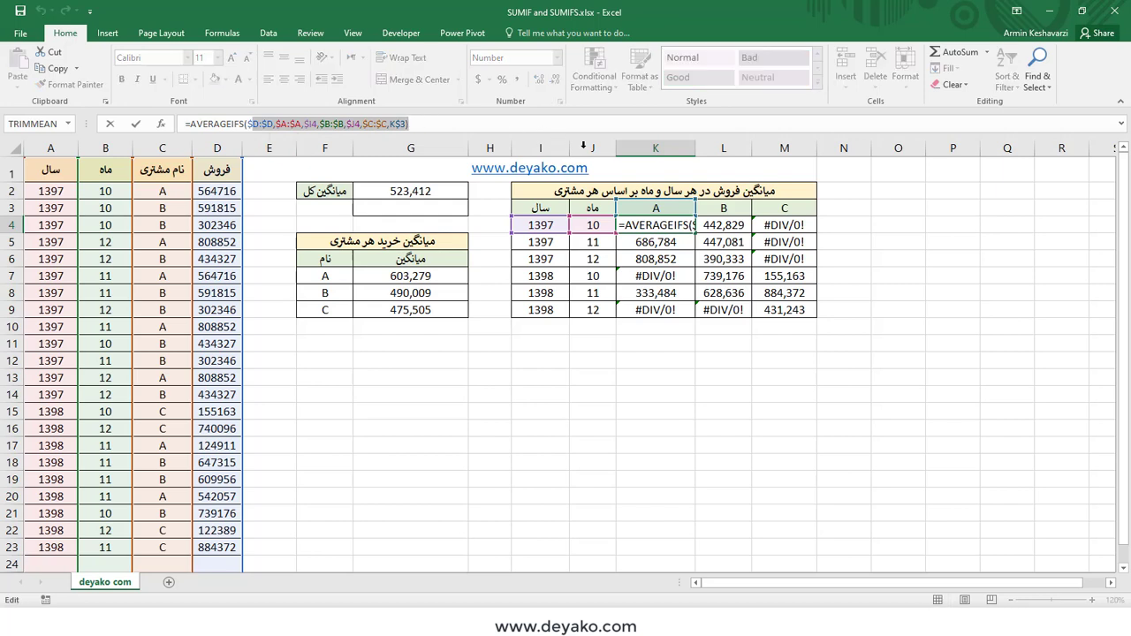
{"action": "key", "text": "Escape"}
{"action": "mouse_move", "coordinate": [696, 232]}
{"action": "left_mouse_down"}
{"action": "mouse_move", "coordinate": [814, 237]}
{"action": "mouse_move", "coordinate": [814, 314]}
{"action": "left_mouse_up"}
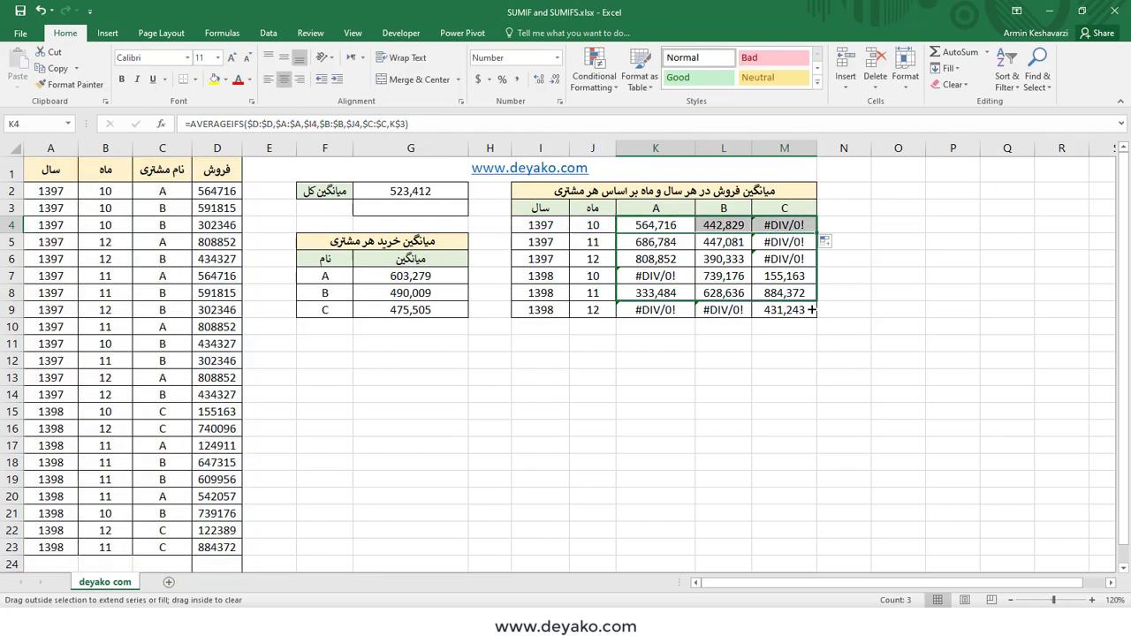
- Review L5's copied formula =AVERAGEIFS($D:$D,$A:$A,$I5,$B:$B,$J5,$C:$C,L$3)
{"action": "left_click", "coordinate": [720, 240]}
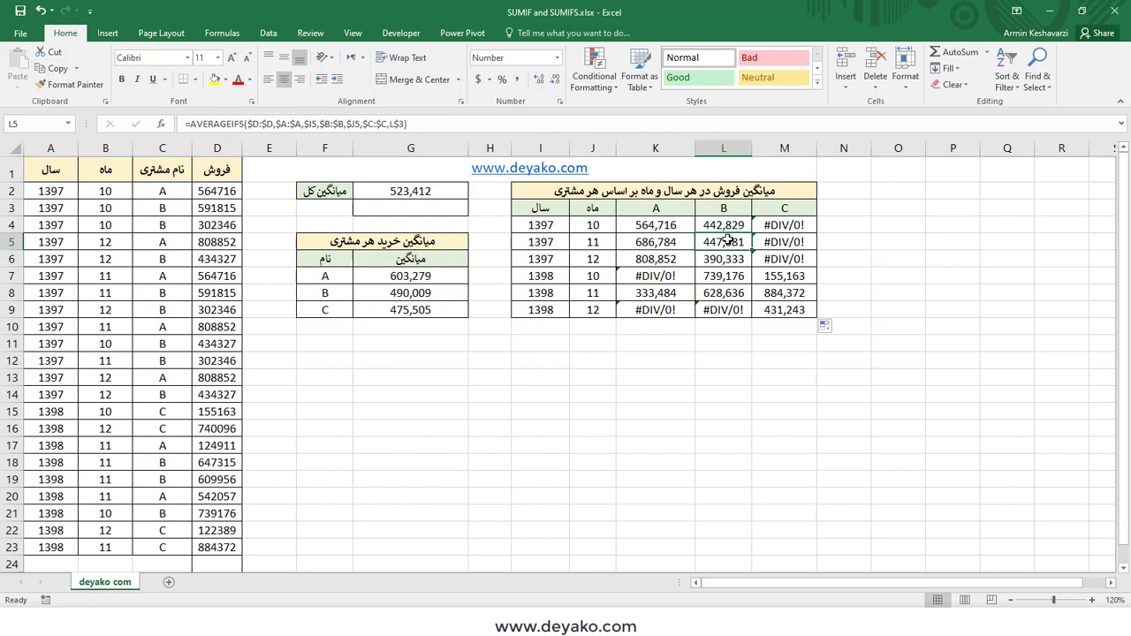
{"action": "left_click", "coordinate": [272, 123]}
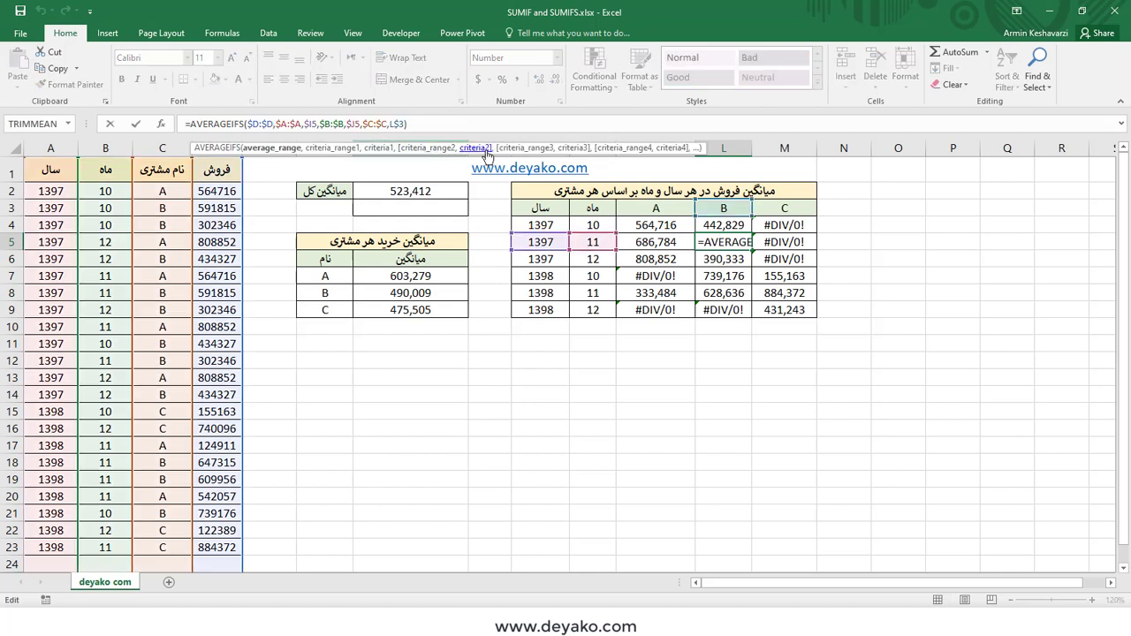
{"action": "left_click_drag", "start_coordinate": [248, 123], "coordinate": [303, 123]}
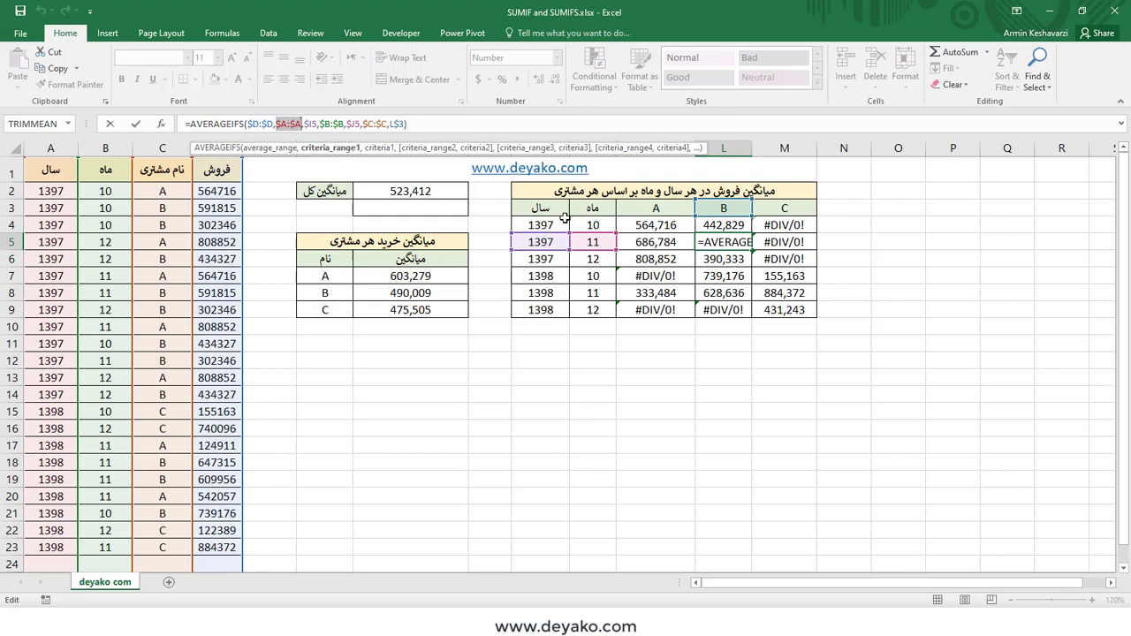
{"action": "left_click_drag", "start_coordinate": [319, 124], "coordinate": [386, 125]}
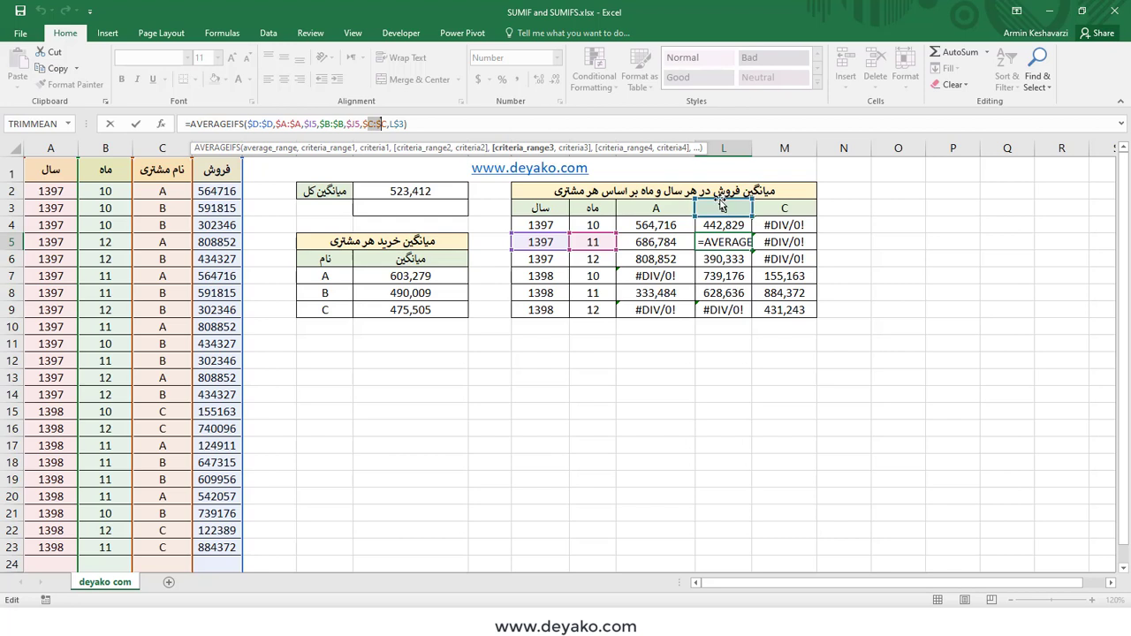
{"action": "key", "text": "ctrl+Return"}
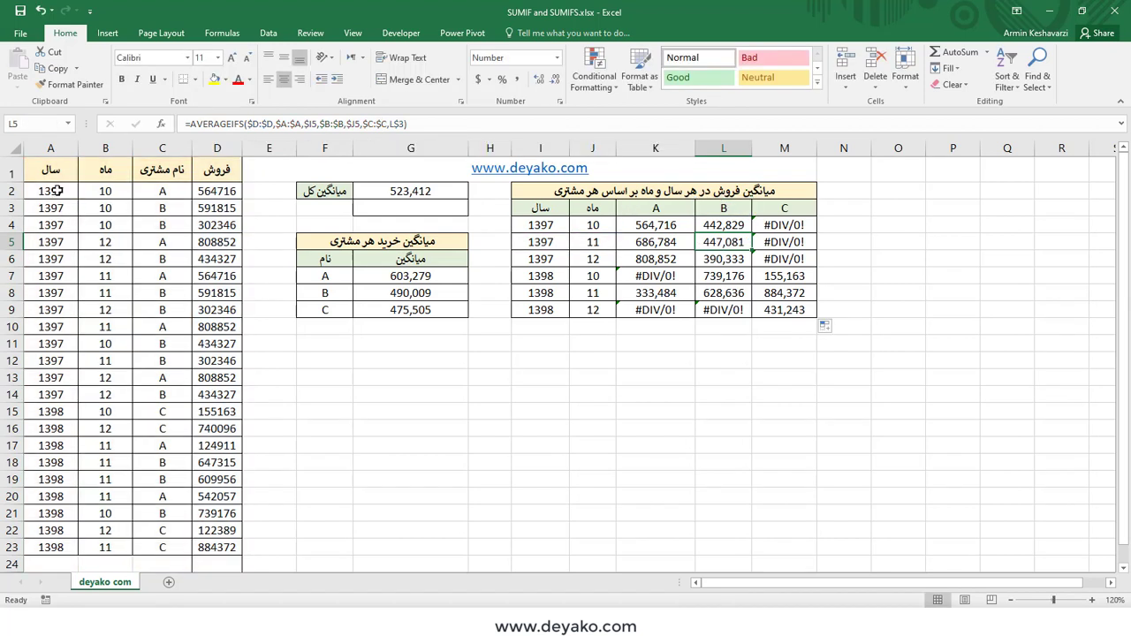
{"action": "left_click_drag", "start_coordinate": [55, 191], "coordinate": [50, 394]}
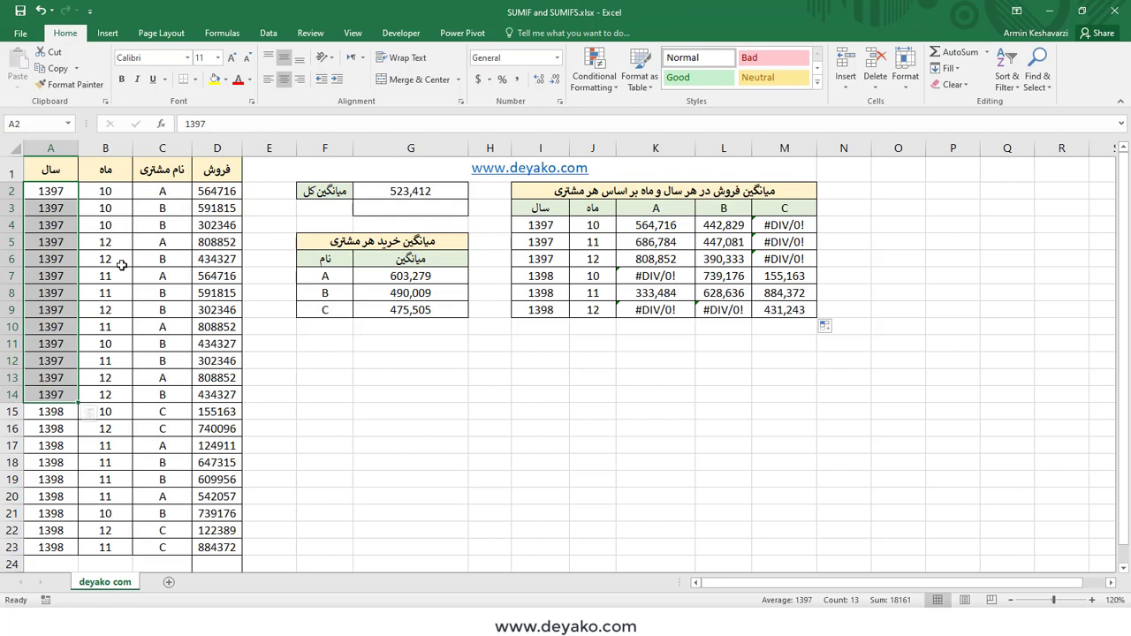
{"action": "left_click", "coordinate": [113, 278]}
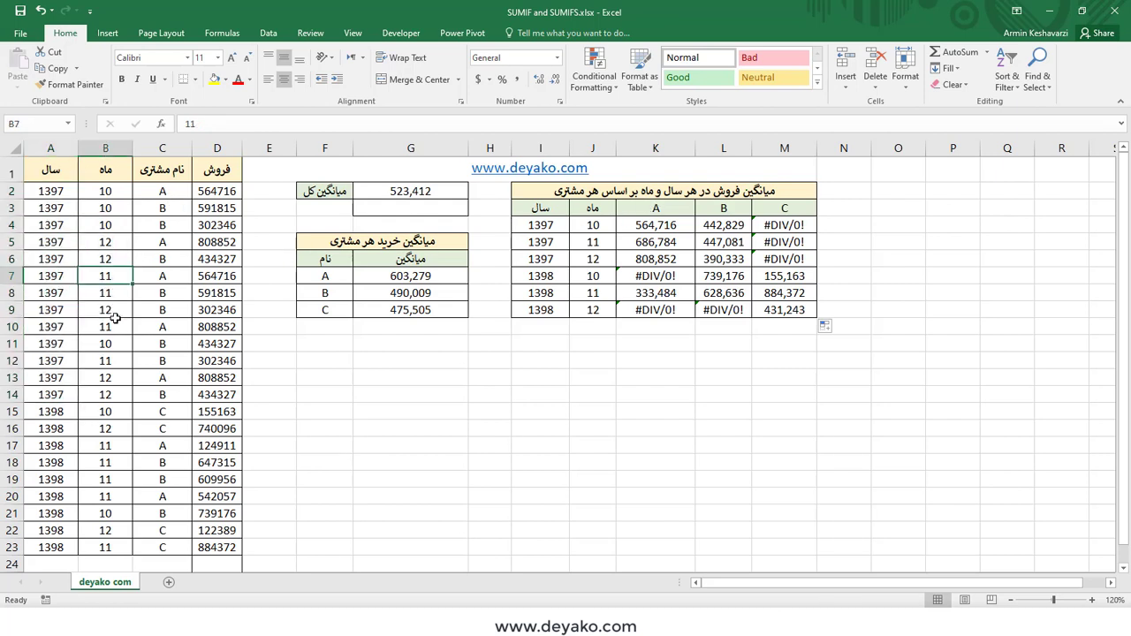
{"action": "left_click", "coordinate": [115, 363], "text": "ctrl"}
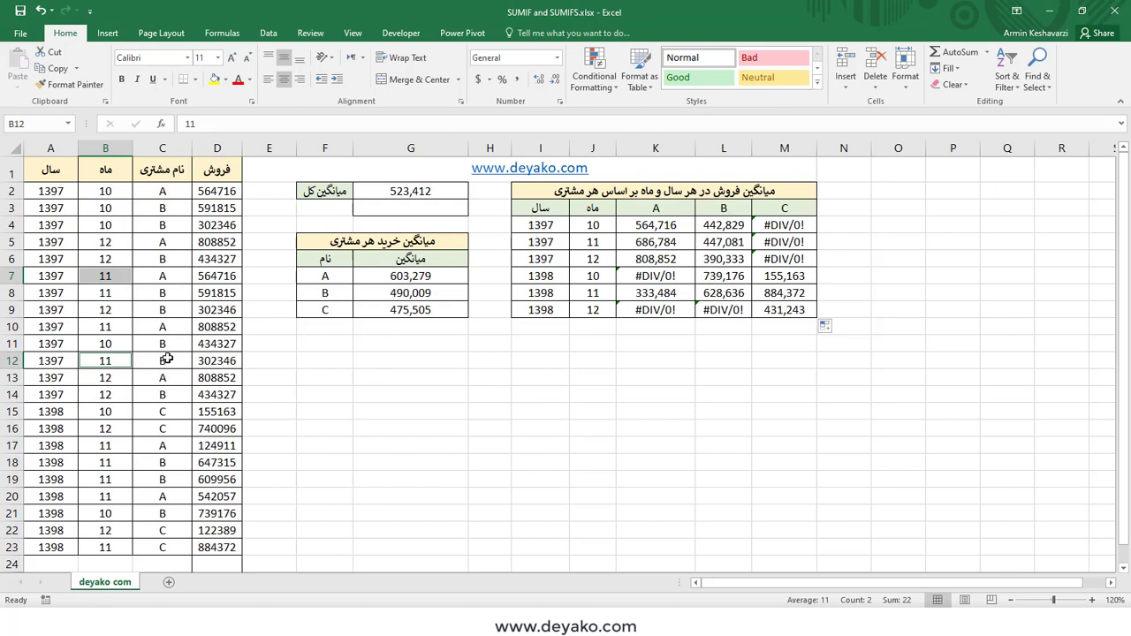
{"action": "left_click_drag", "start_coordinate": [217, 360], "coordinate": [50, 361]}
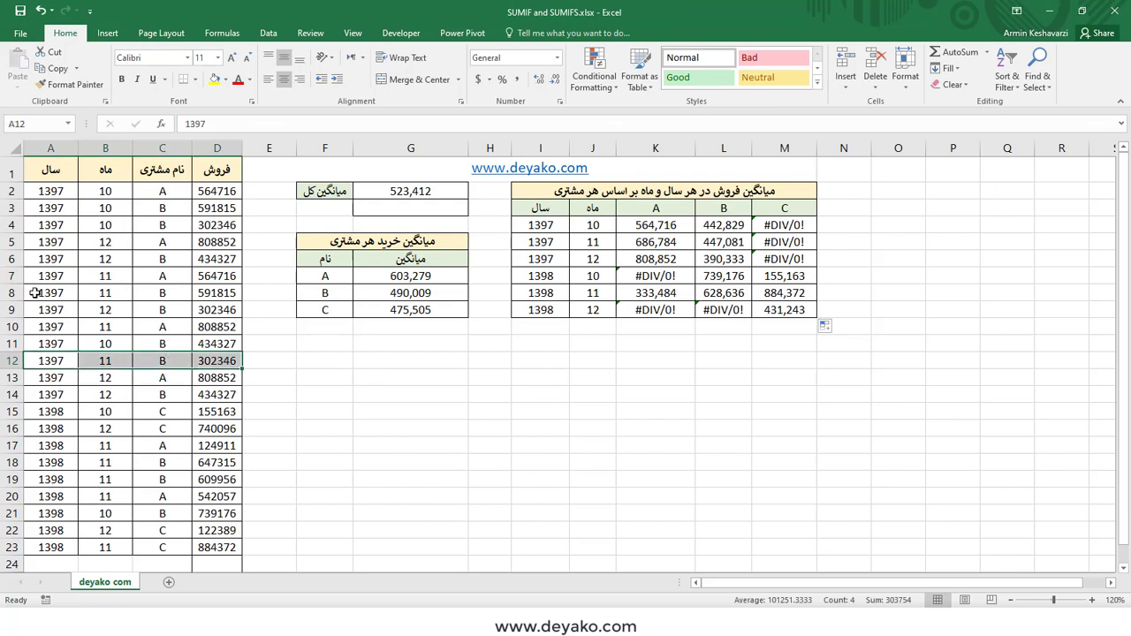
{"action": "left_click_drag", "start_coordinate": [33, 292], "coordinate": [208, 298], "text": "ctrl"}
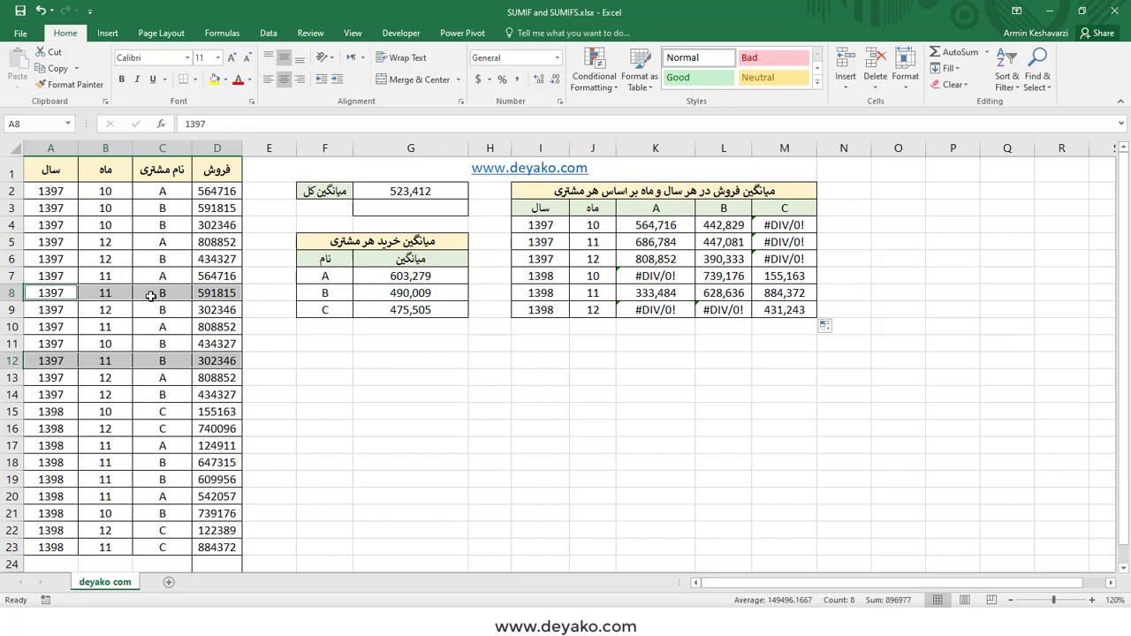
{"action": "left_click", "coordinate": [227, 291]}
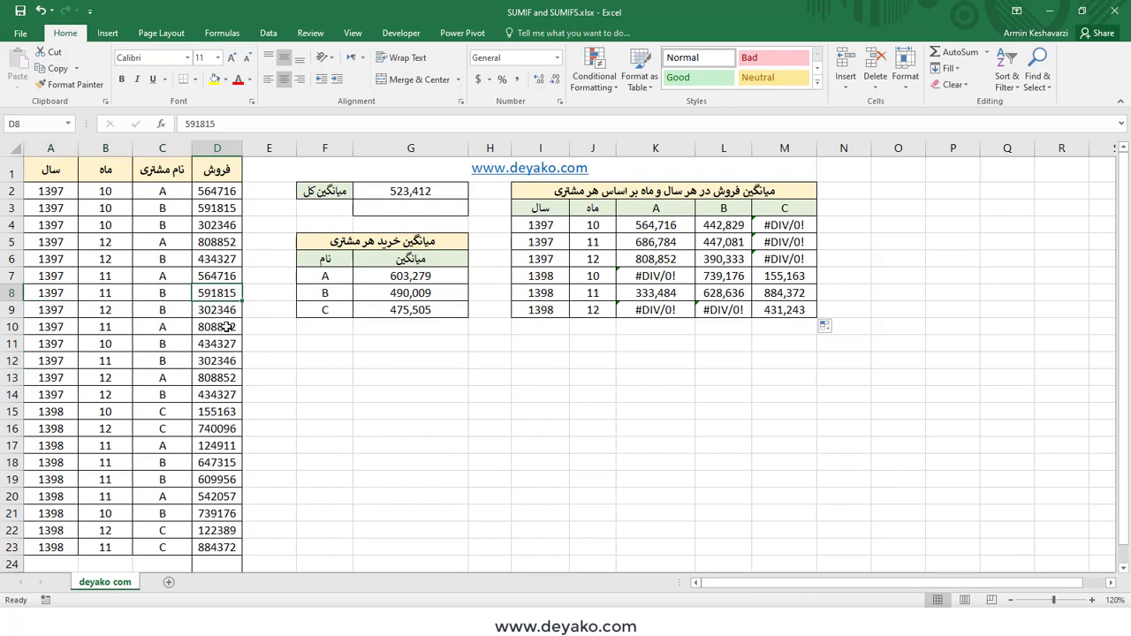
{"action": "left_click", "coordinate": [225, 359], "text": "ctrl"}
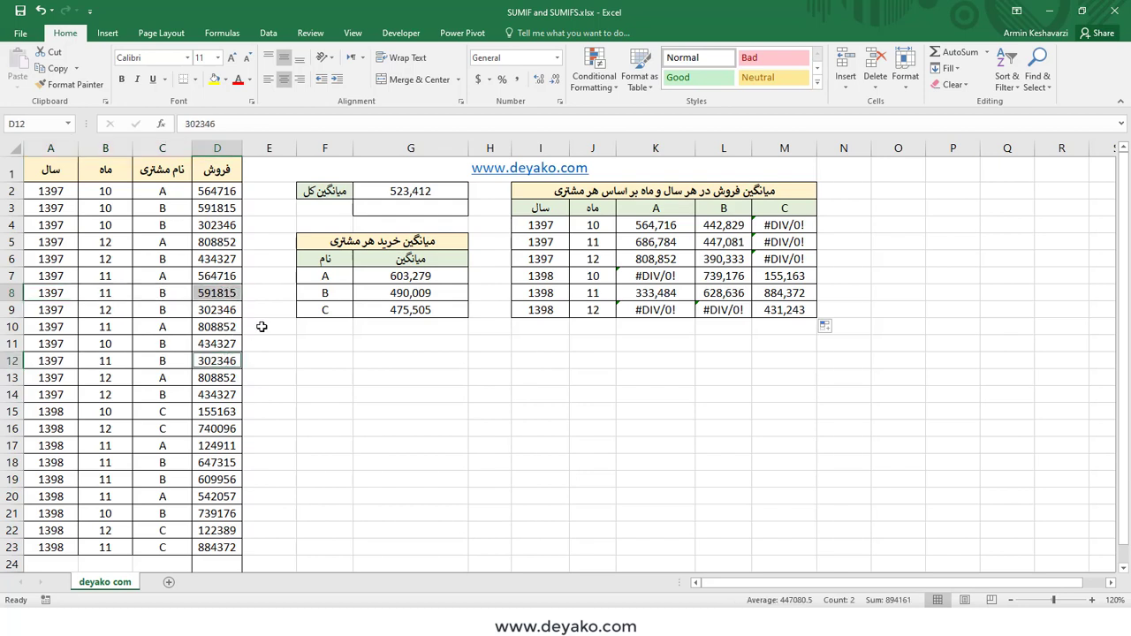
{"action": "left_click", "coordinate": [726, 244]}
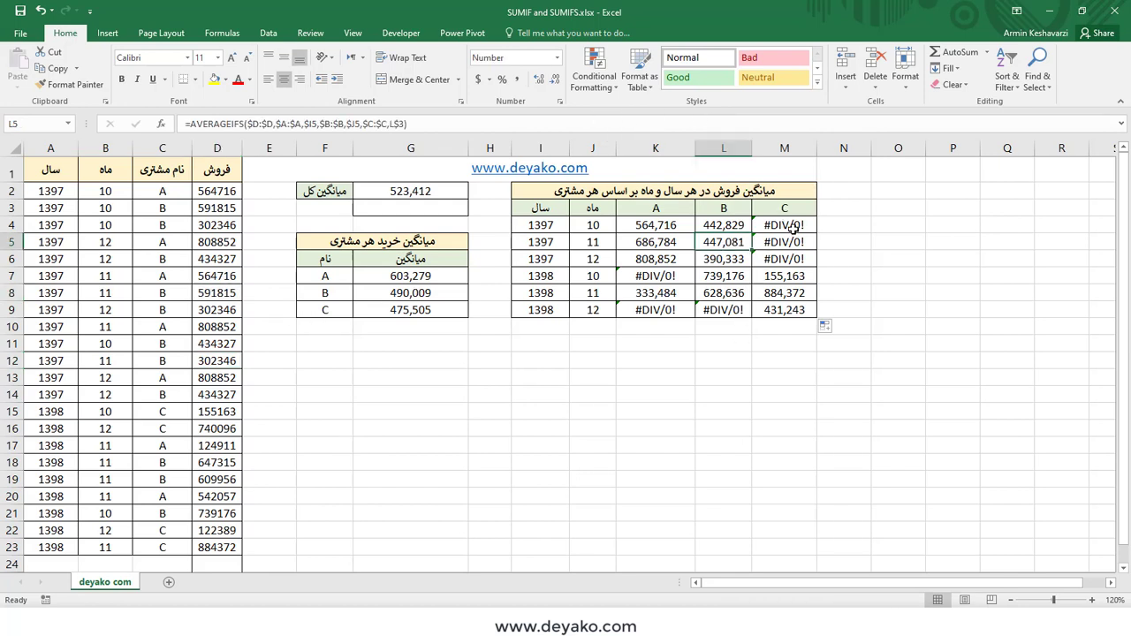
{"action": "left_click_drag", "start_coordinate": [791, 228], "coordinate": [784, 275]}
{"action": "left_click", "coordinate": [655, 276]}
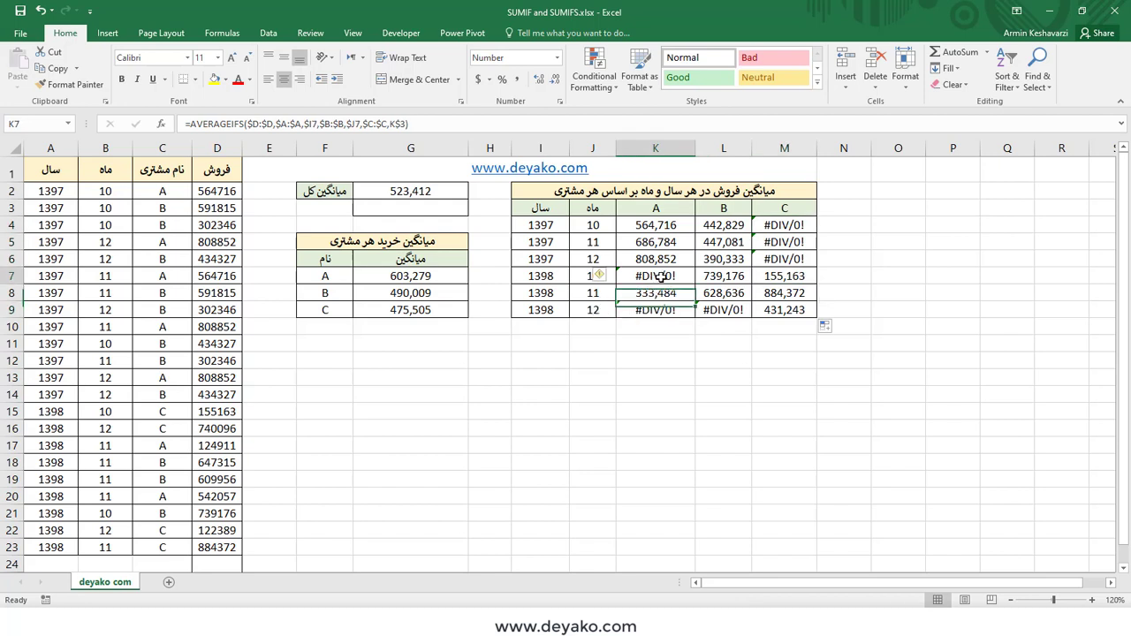
{"action": "left_click", "coordinate": [800, 224]}
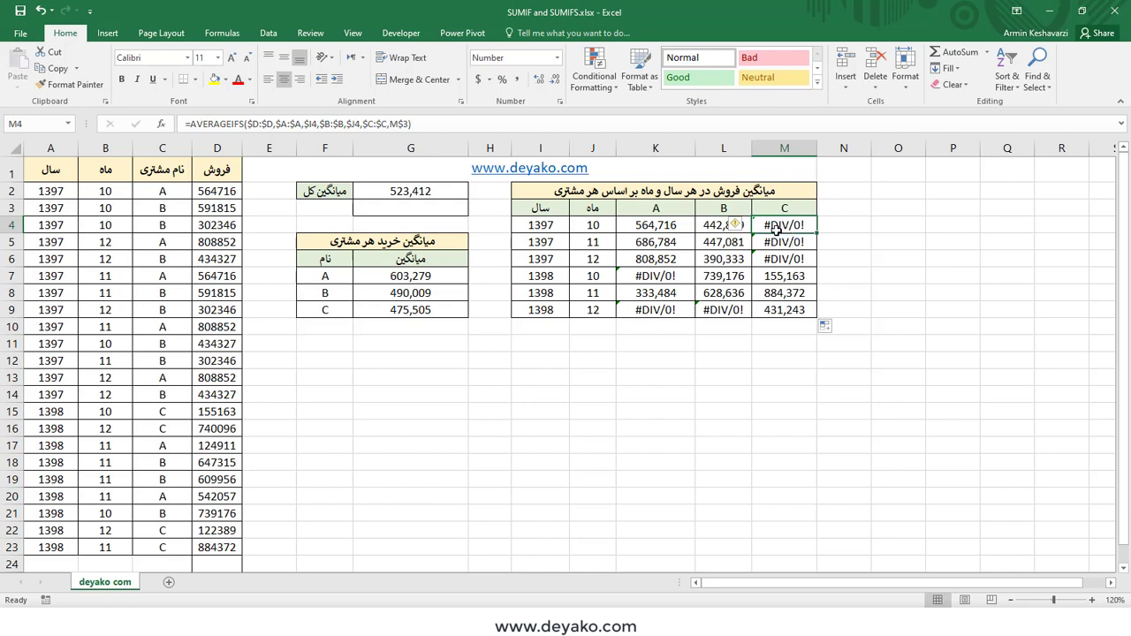
{"action": "left_click", "coordinate": [557, 227]}
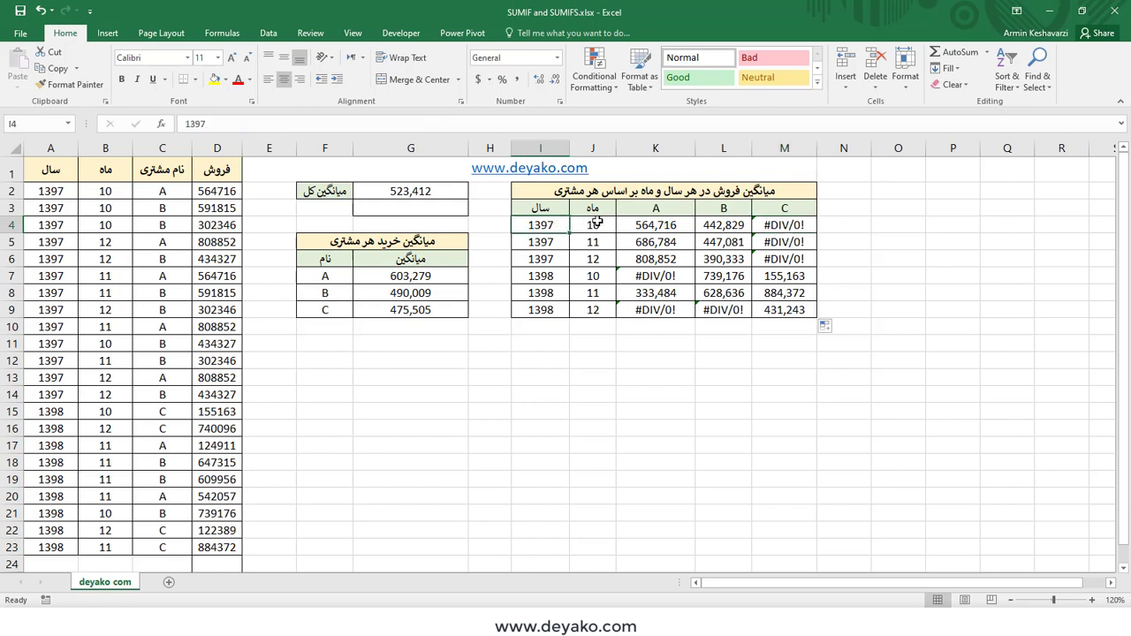
{"action": "left_click", "coordinate": [784, 224]}
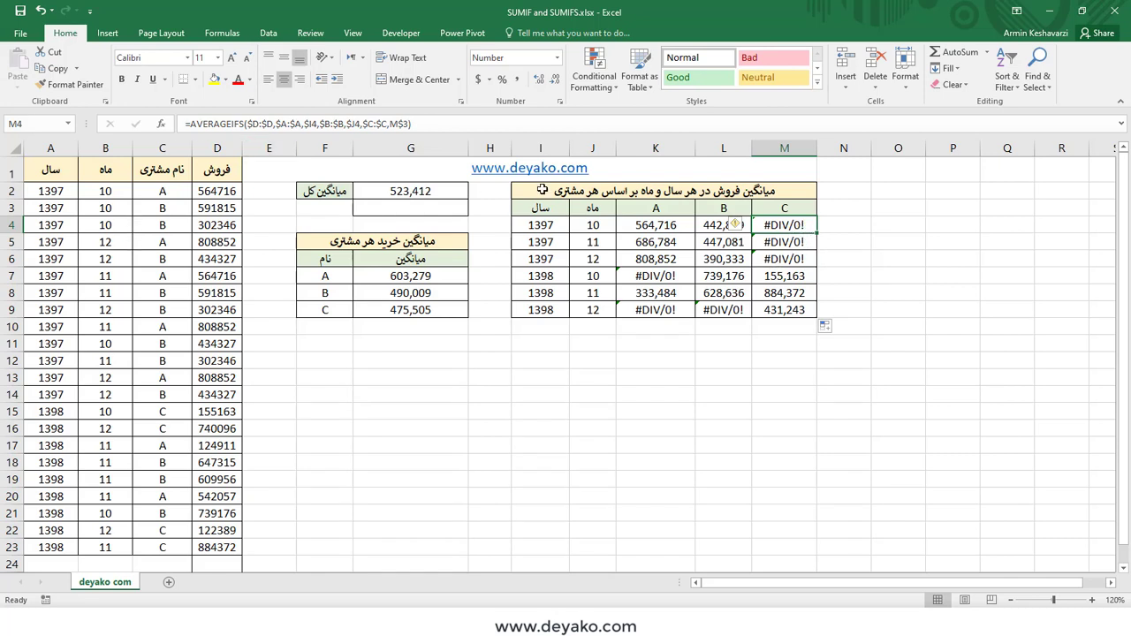
- Wrap K4's AVERAGEIFS in IFERROR with an empty-text "" fallback
{"action": "left_click", "coordinate": [649, 224]}
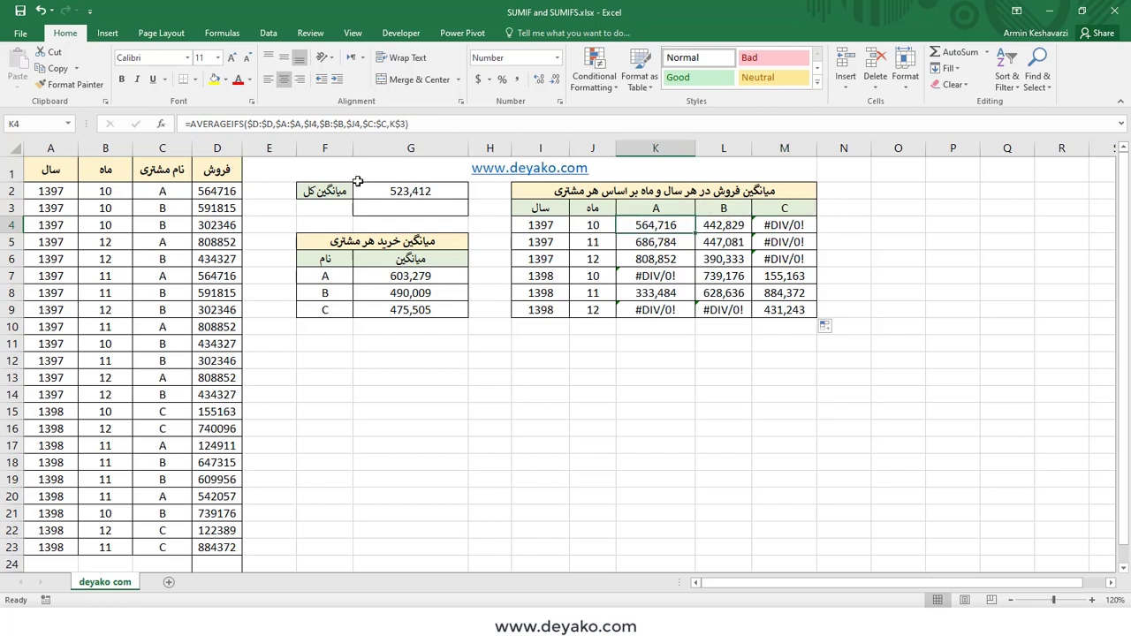
{"action": "left_click", "coordinate": [193, 124]}
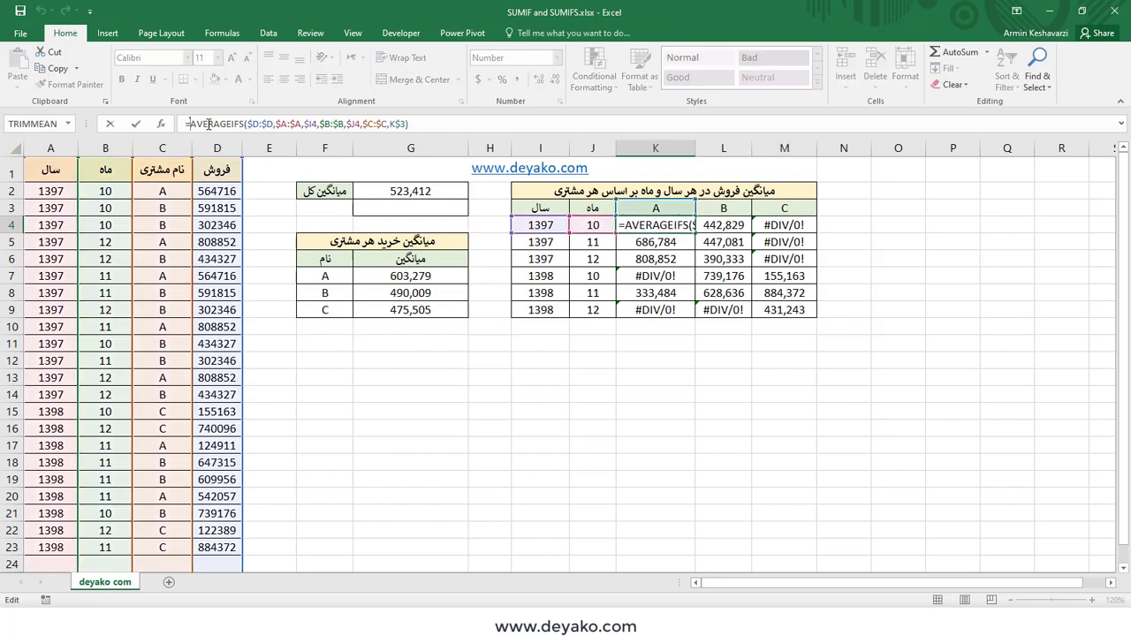
{"action": "type", "text": "if"}
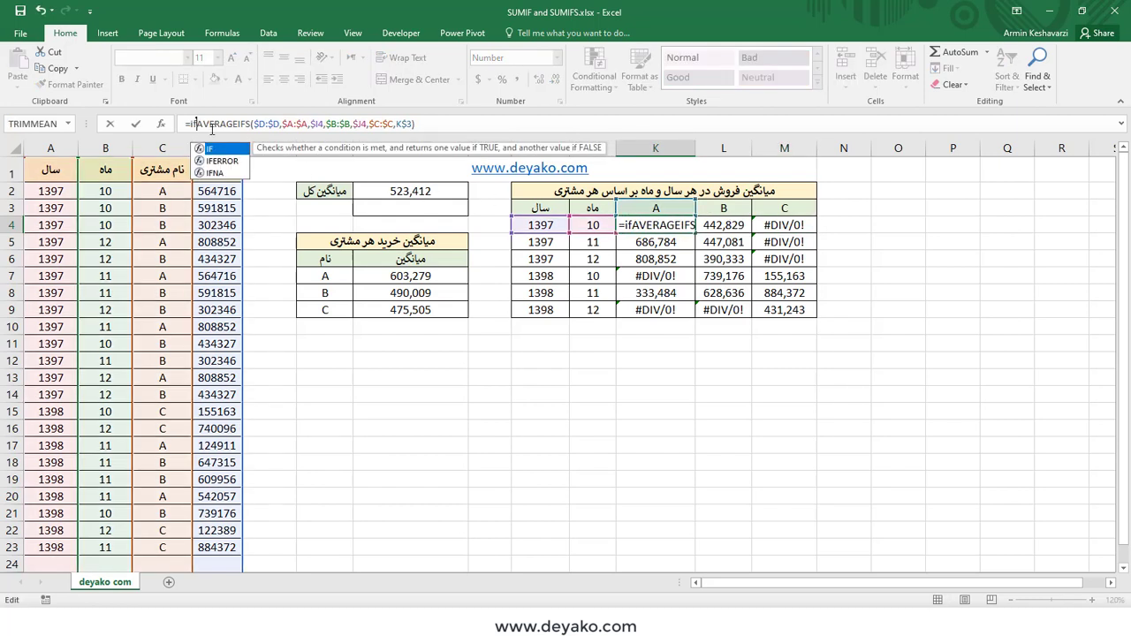
{"action": "double_click", "coordinate": [212, 161]}
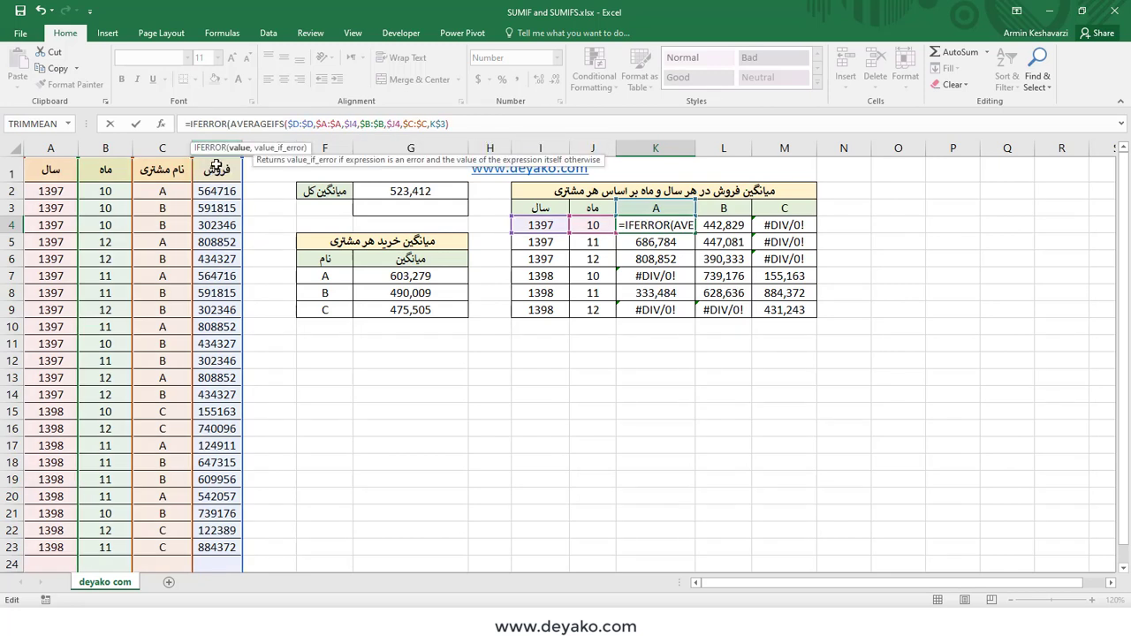
{"action": "left_click", "coordinate": [470, 124]}
{"action": "type", "text": ",K$3),"}
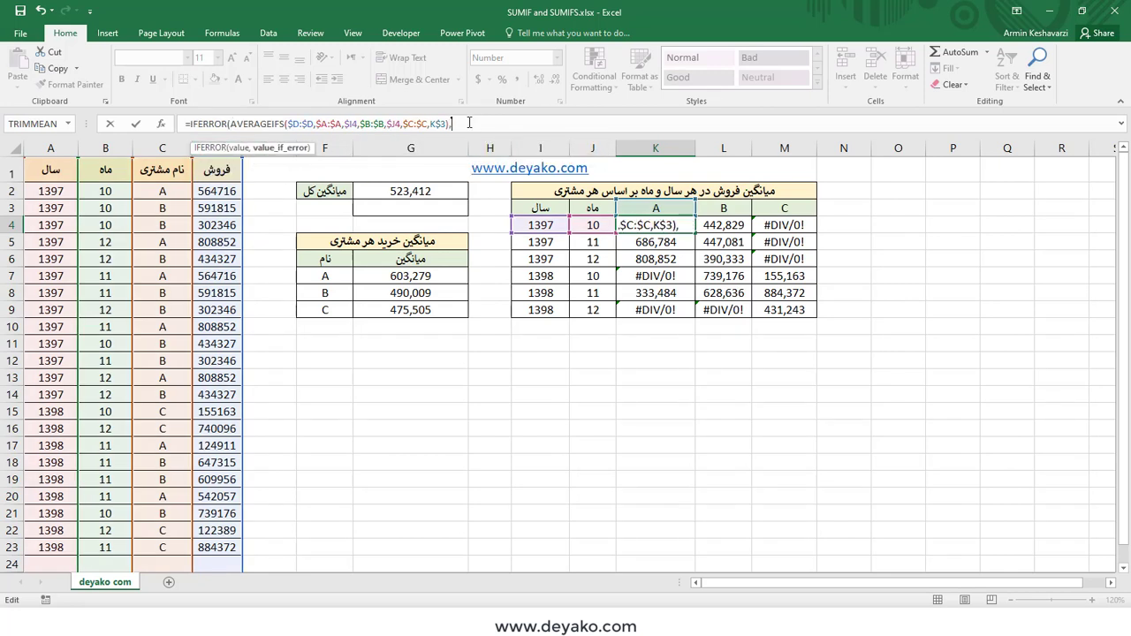
{"action": "type", "text": "\"\")"}
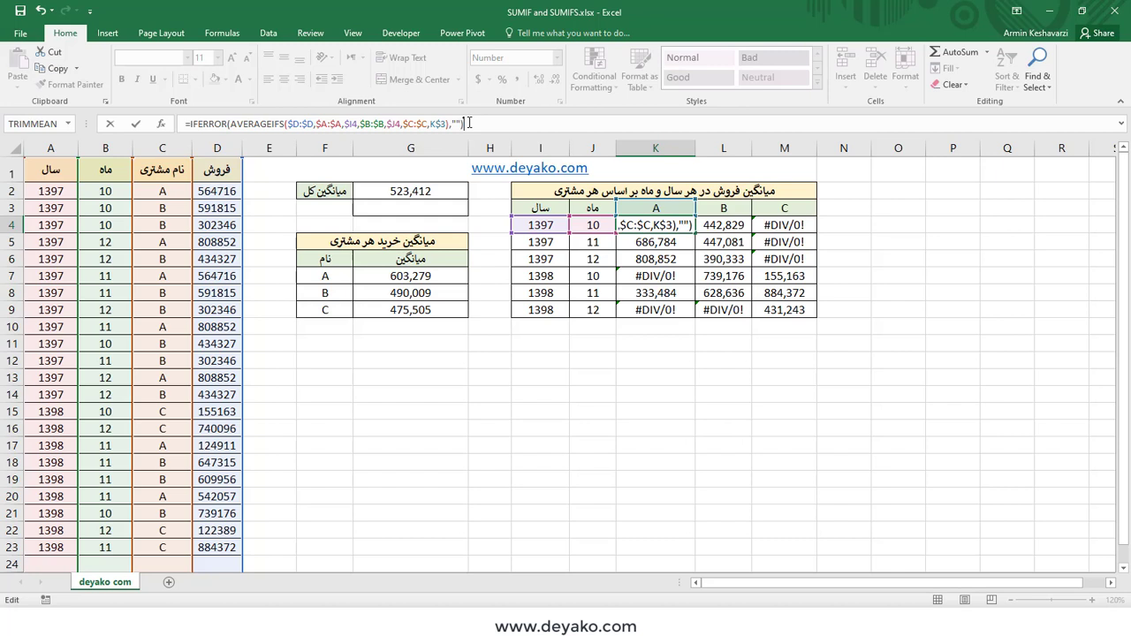
{"action": "key", "text": "Return"}
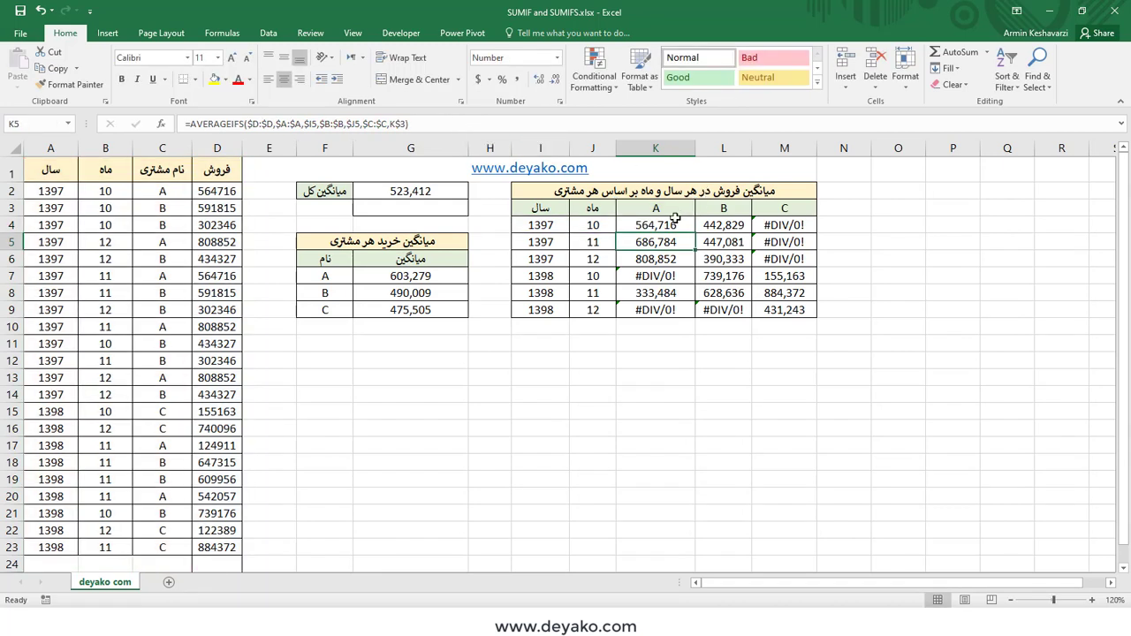
- Fill the IFERROR formula across K4:M9 and check the blank results like K7
{"action": "left_click", "coordinate": [675, 221]}
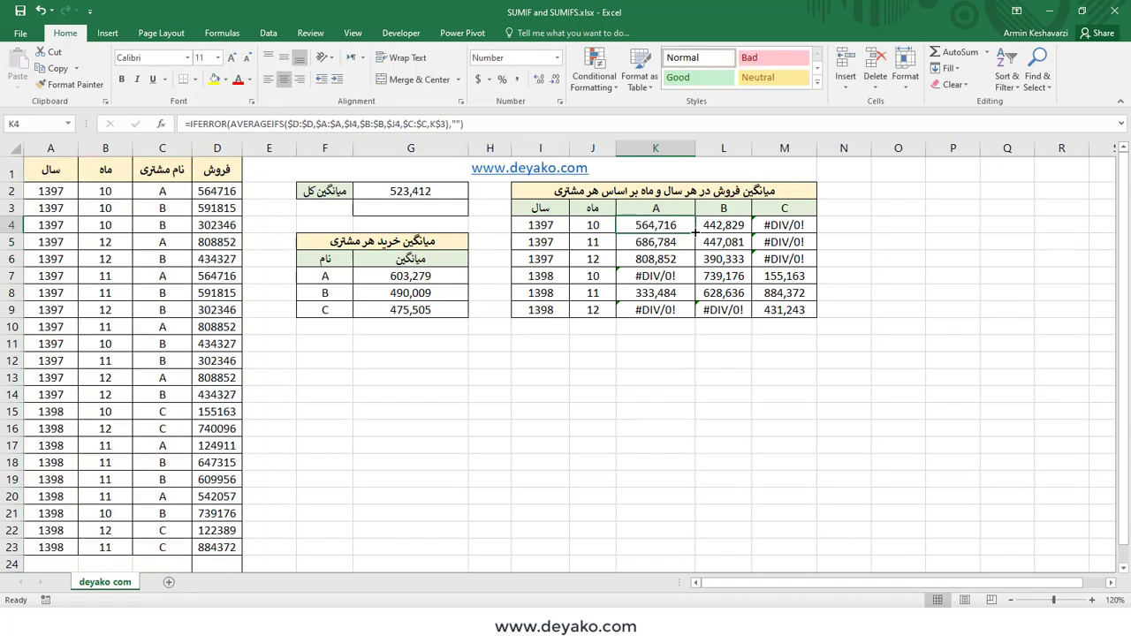
{"action": "mouse_move", "coordinate": [696, 231]}
{"action": "left_mouse_down"}
{"action": "mouse_move", "coordinate": [818, 233]}
{"action": "mouse_move", "coordinate": [818, 316]}
{"action": "left_mouse_up"}
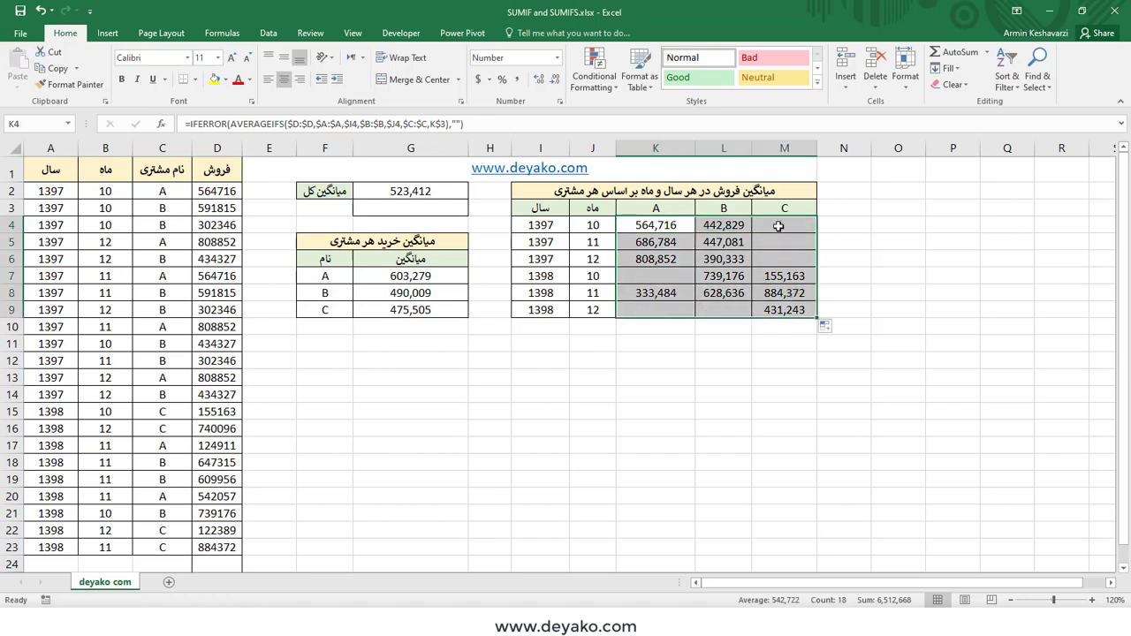
{"action": "left_click_drag", "start_coordinate": [778, 226], "coordinate": [782, 261]}
{"action": "left_click_drag", "start_coordinate": [636, 309], "coordinate": [720, 309]}
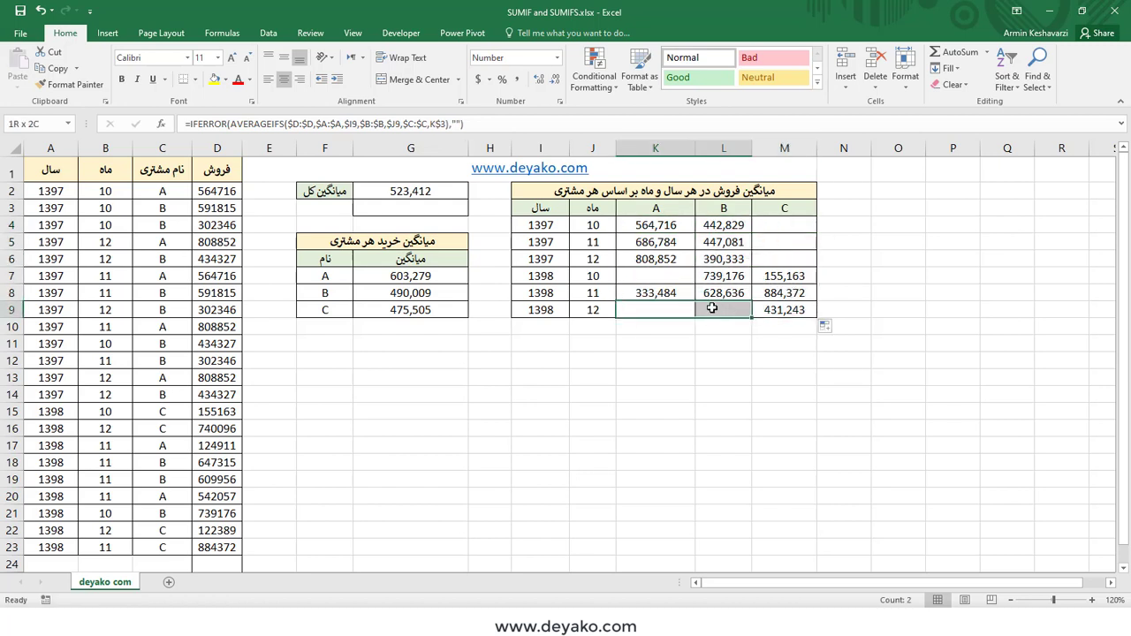
{"action": "left_click", "coordinate": [645, 278]}
{"action": "left_click", "coordinate": [460, 124]}
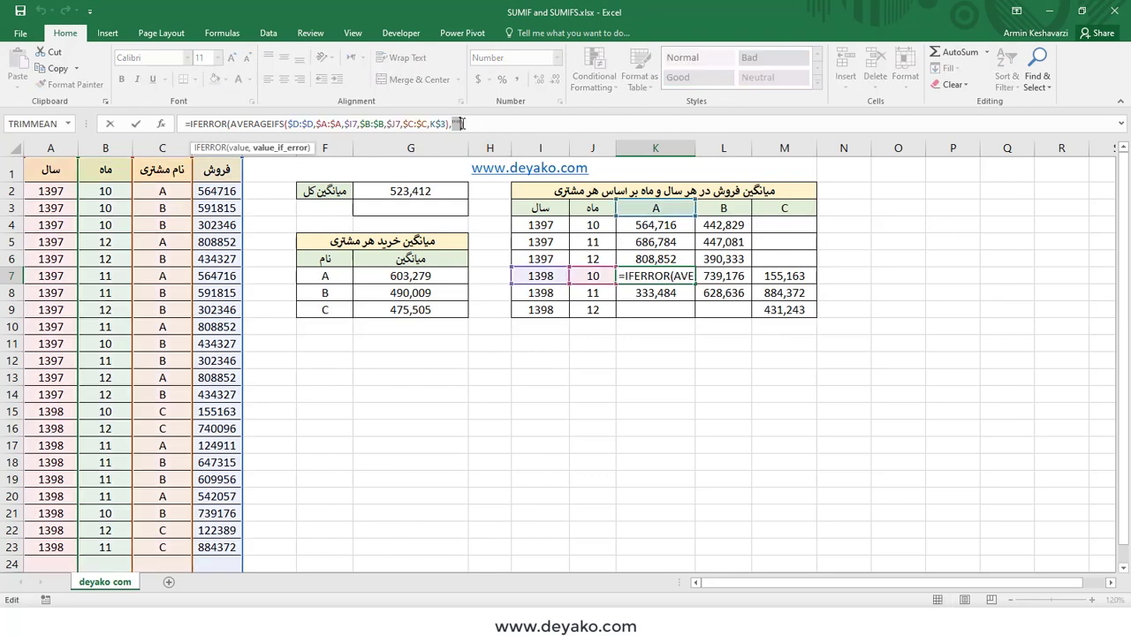
{"action": "key", "text": "Escape"}
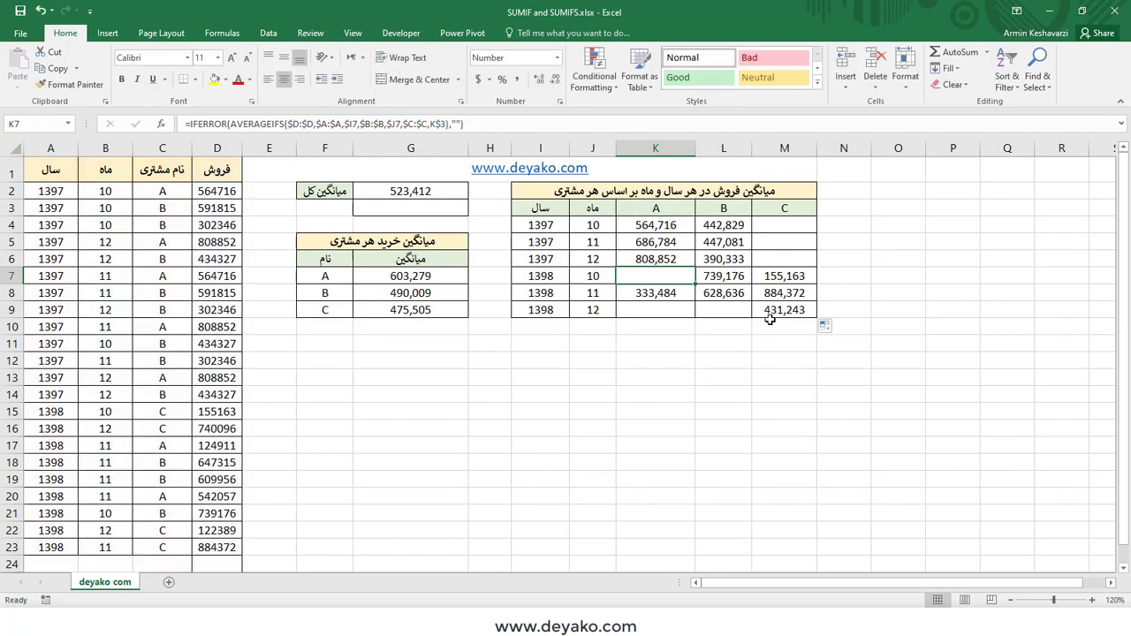
- Change M4's error fallback to 0 and fill it over K4:M9
{"action": "left_click", "coordinate": [802, 225]}
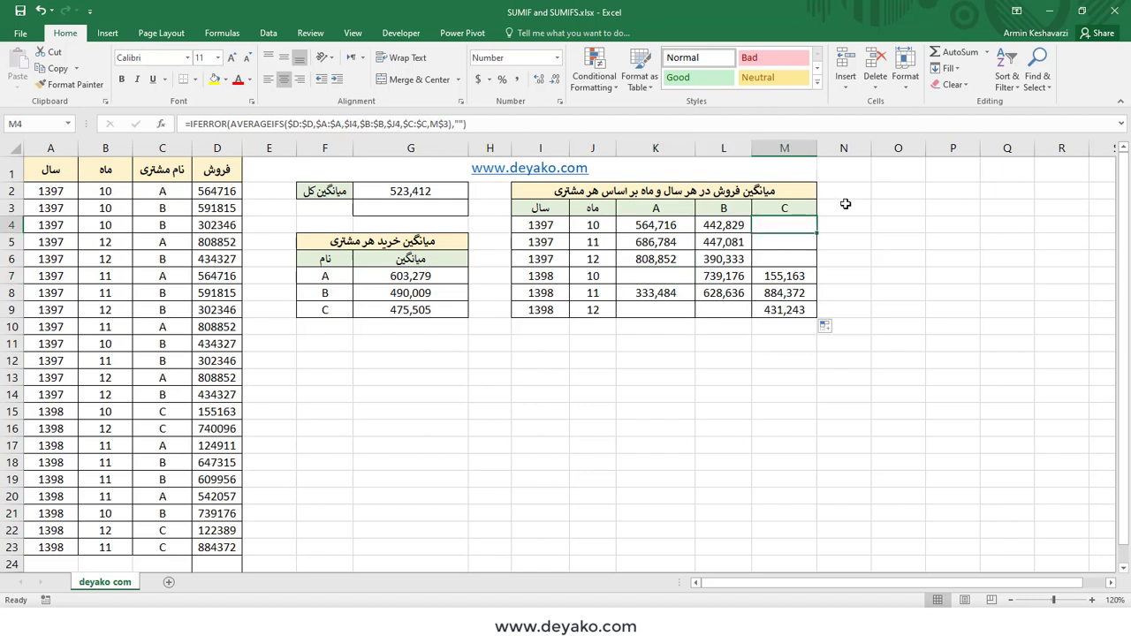
{"action": "left_click", "coordinate": [460, 122]}
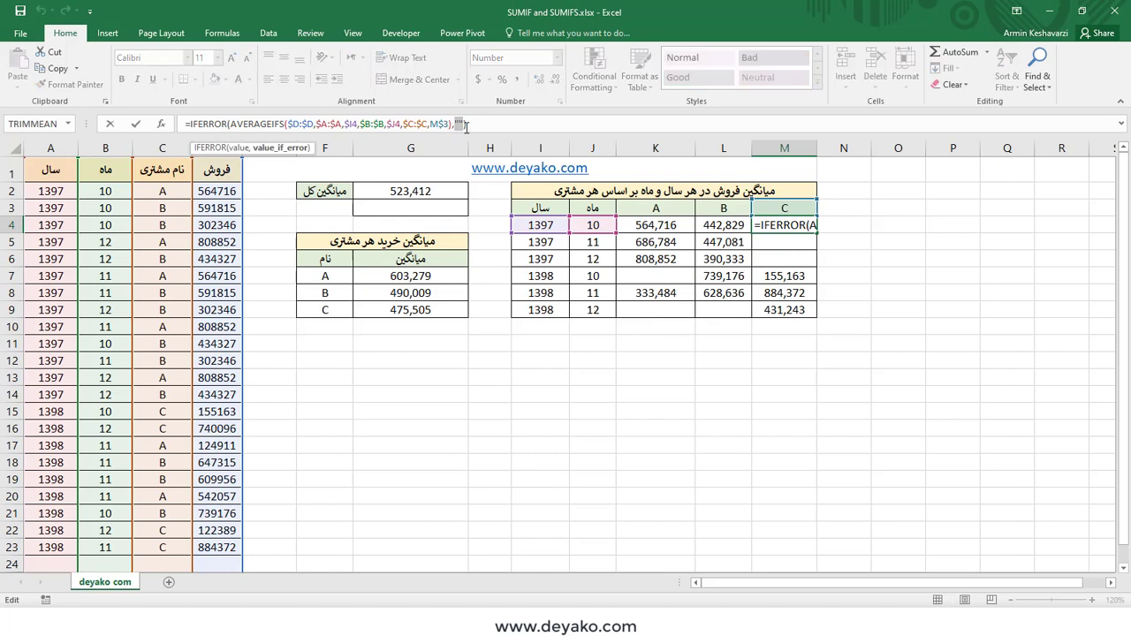
{"action": "key", "text": "Return"}
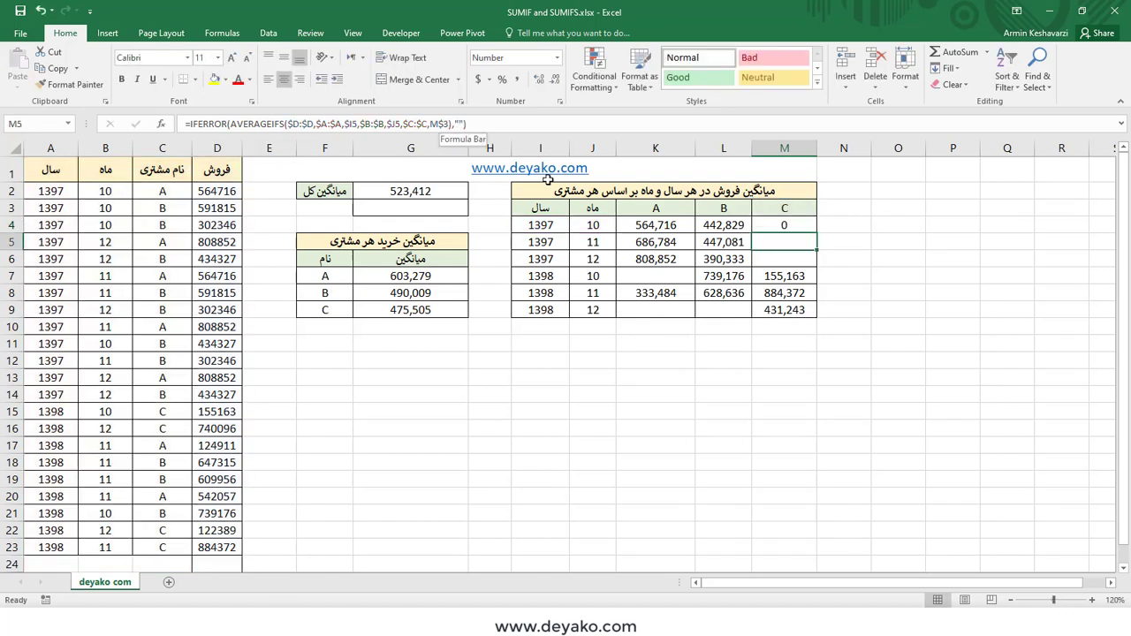
{"action": "left_click", "coordinate": [782, 222]}
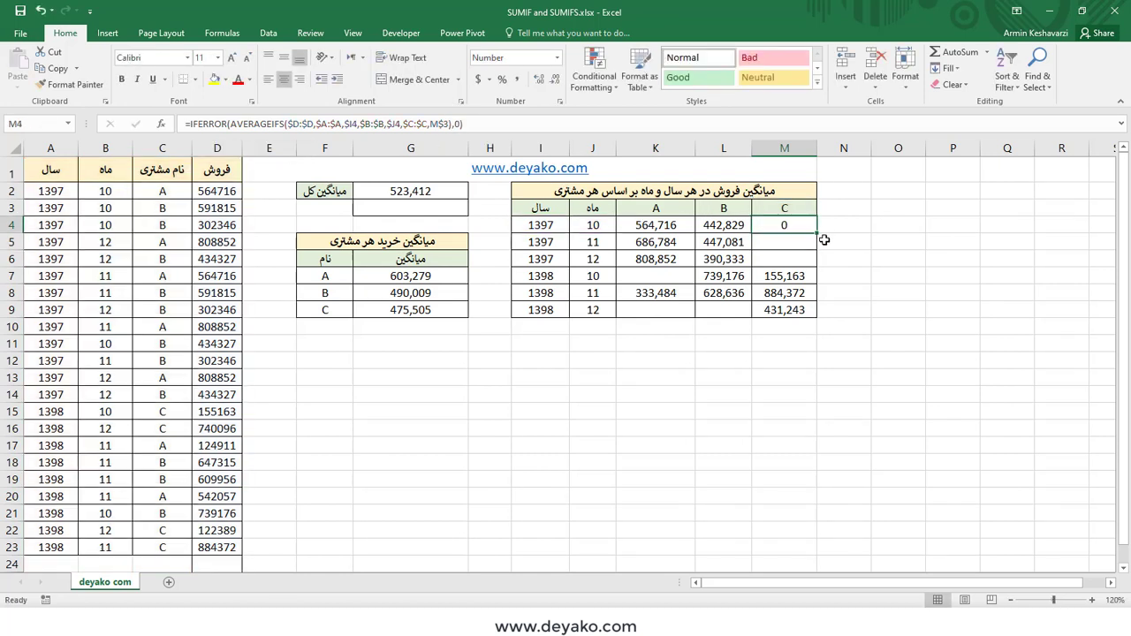
{"action": "left_click_drag", "start_coordinate": [817, 233], "coordinate": [656, 227]}
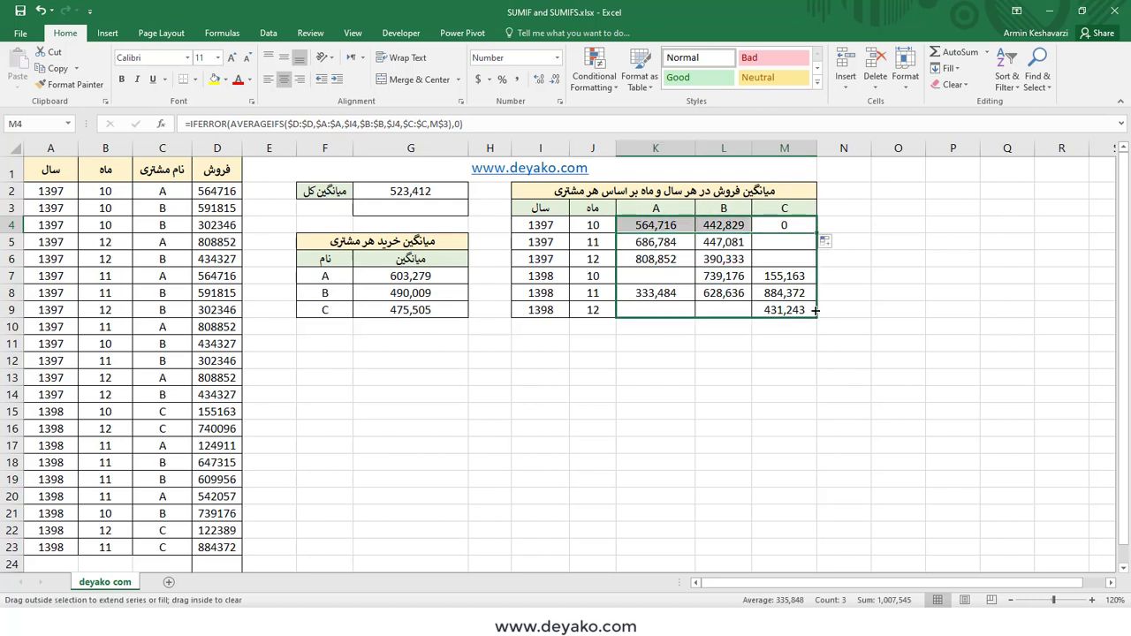
{"action": "left_click_drag", "start_coordinate": [815, 265], "coordinate": [811, 316]}
{"action": "left_click", "coordinate": [784, 245]}
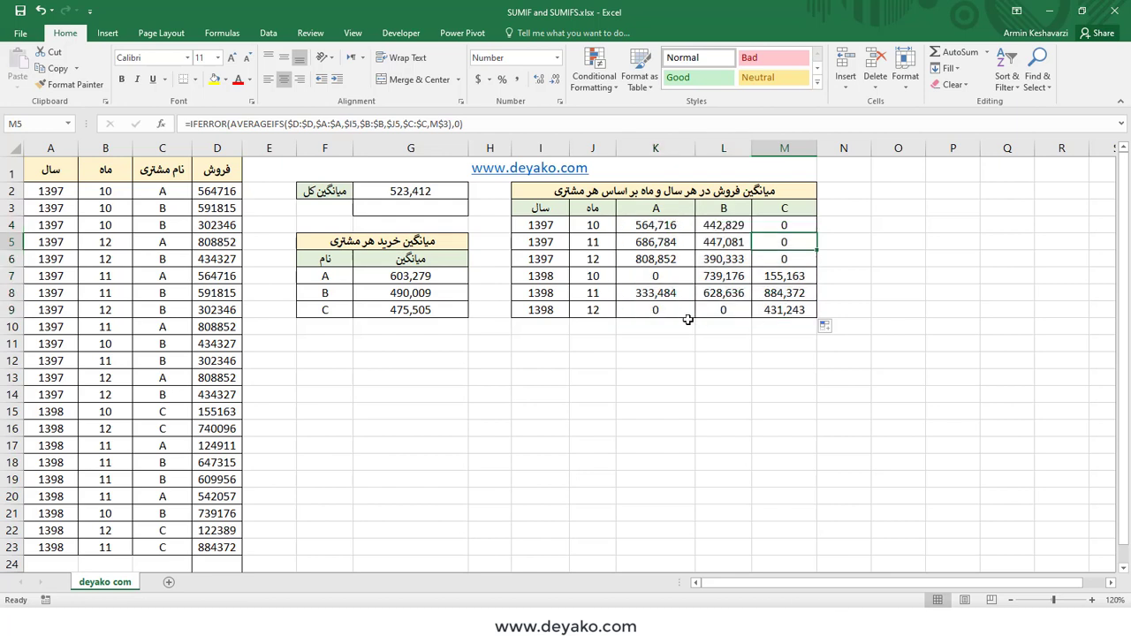
{"action": "left_click", "coordinate": [679, 227]}
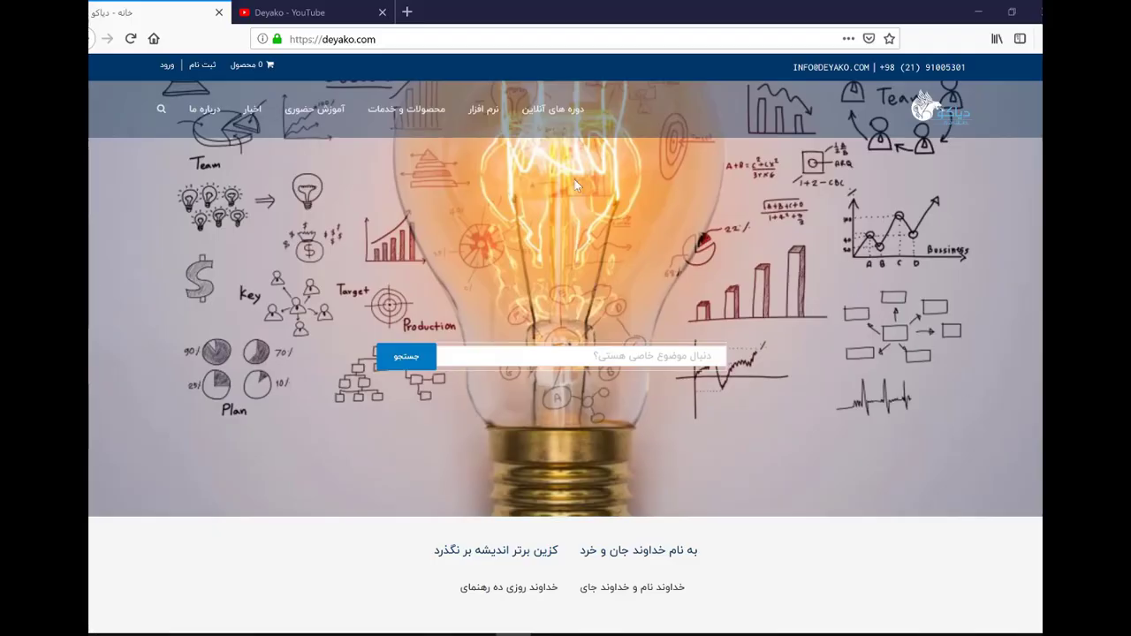
- Switch to the Deyako - YouTube browser tab to show the channel
{"action": "left_click", "coordinate": [325, 12]}
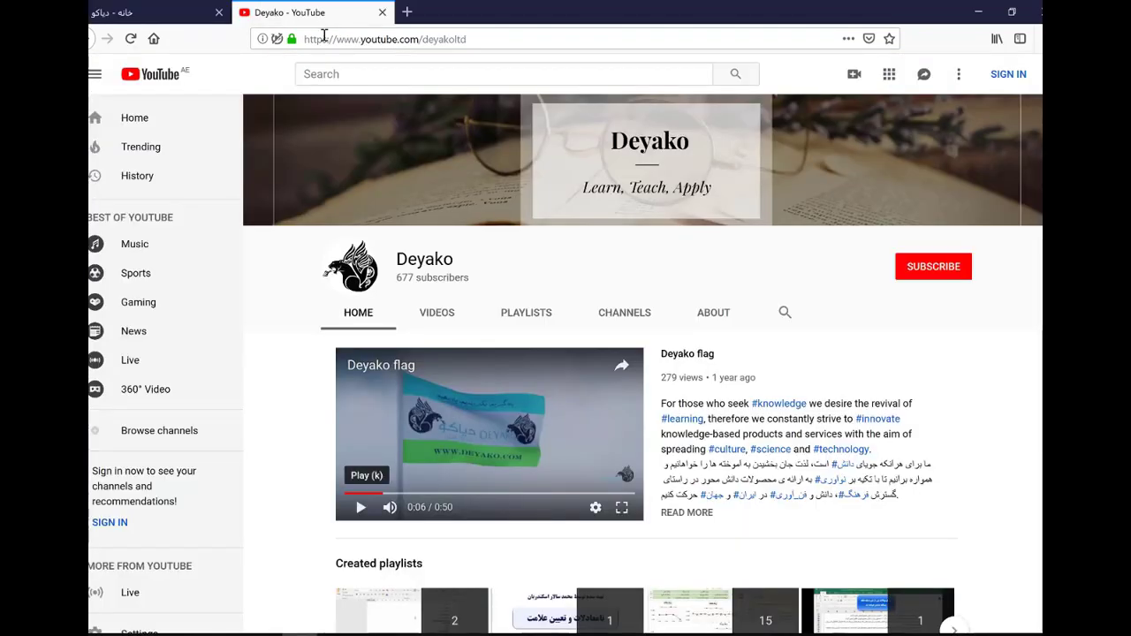